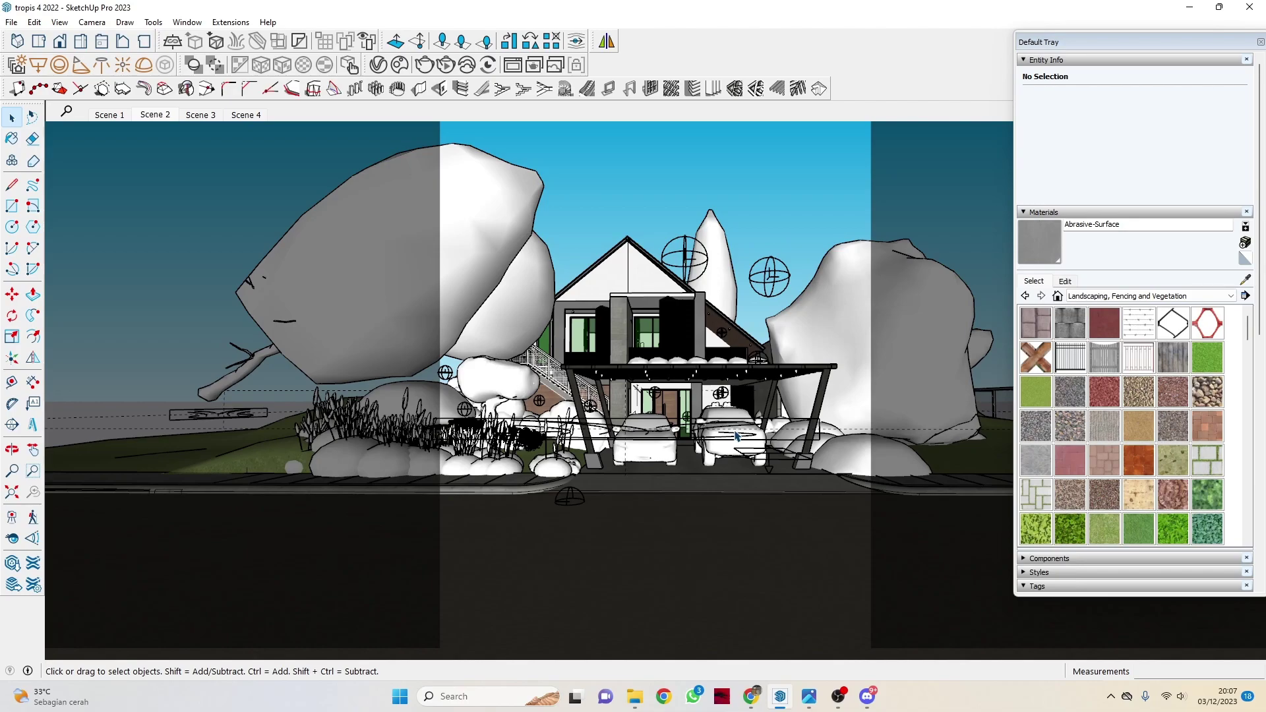
Examine the house exterior, carport and front garden from several viewpoints
middle_drag(660, 369, 621, 528)
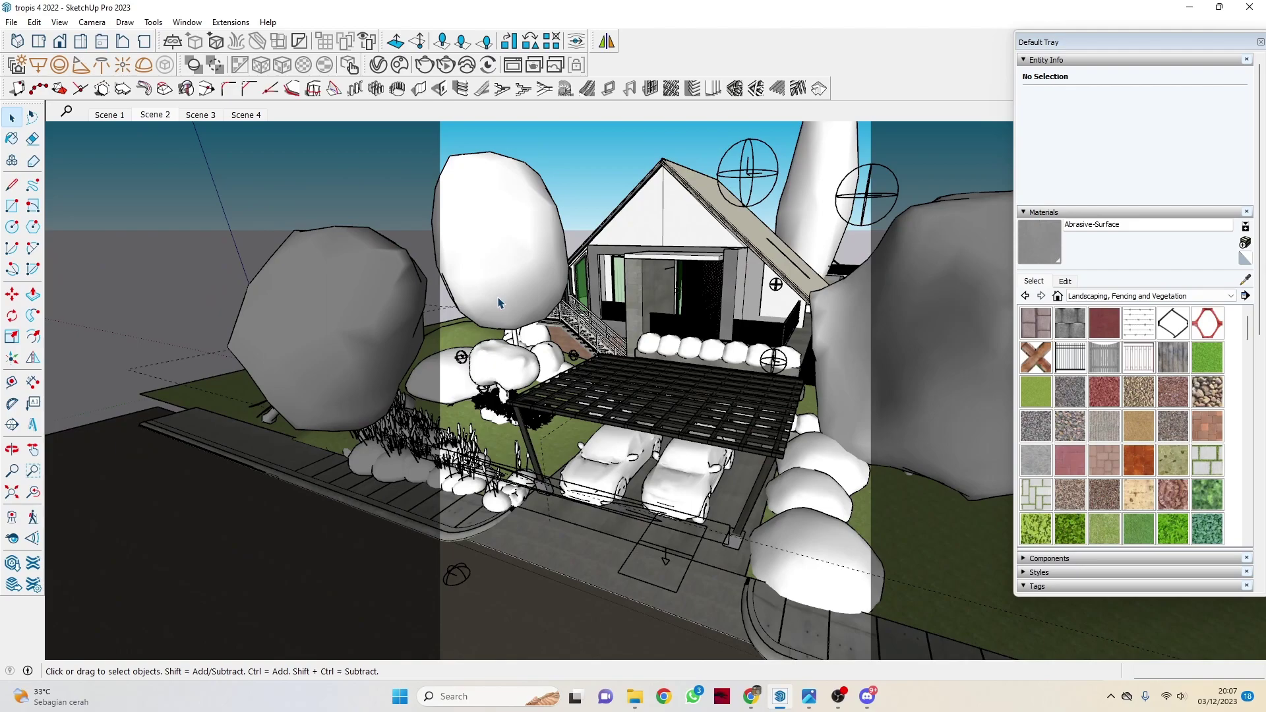
scroll(499, 302, down, 3)
middle_drag(499, 302, 792, 355)
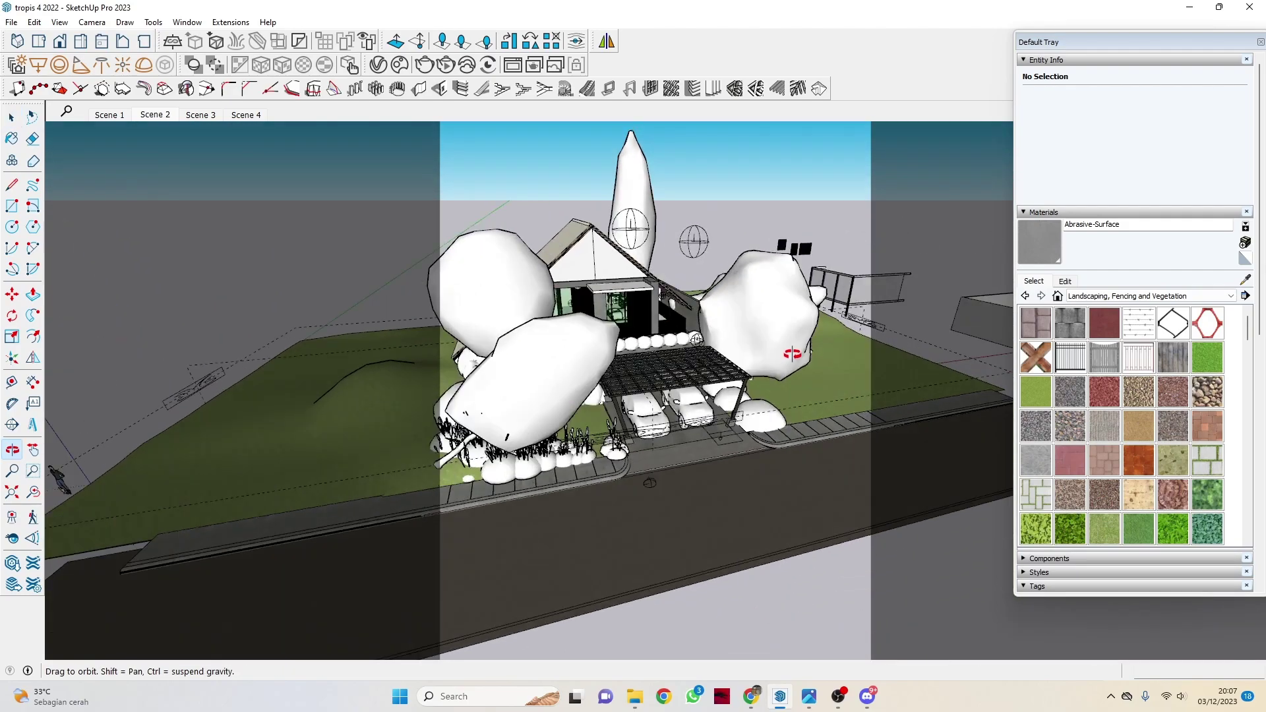
scroll(645, 324, up, 8)
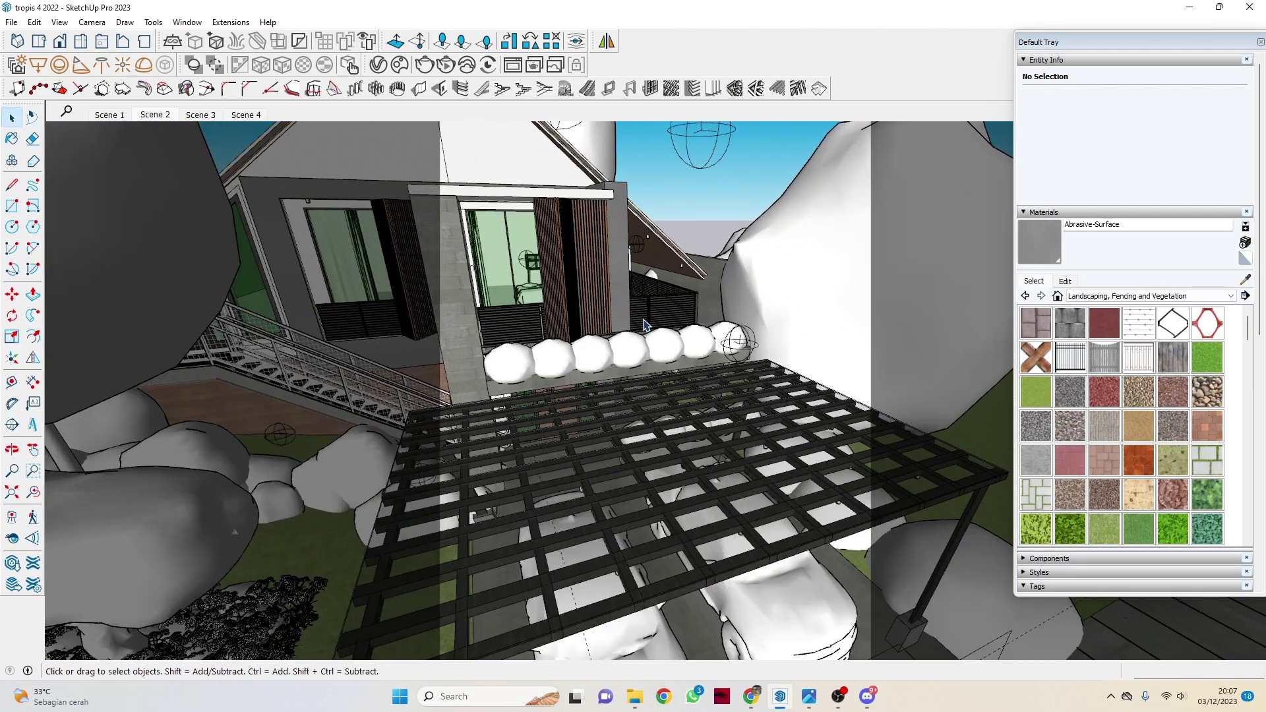
scroll(644, 325, down, 6)
middle_drag(645, 324, 533, 340)
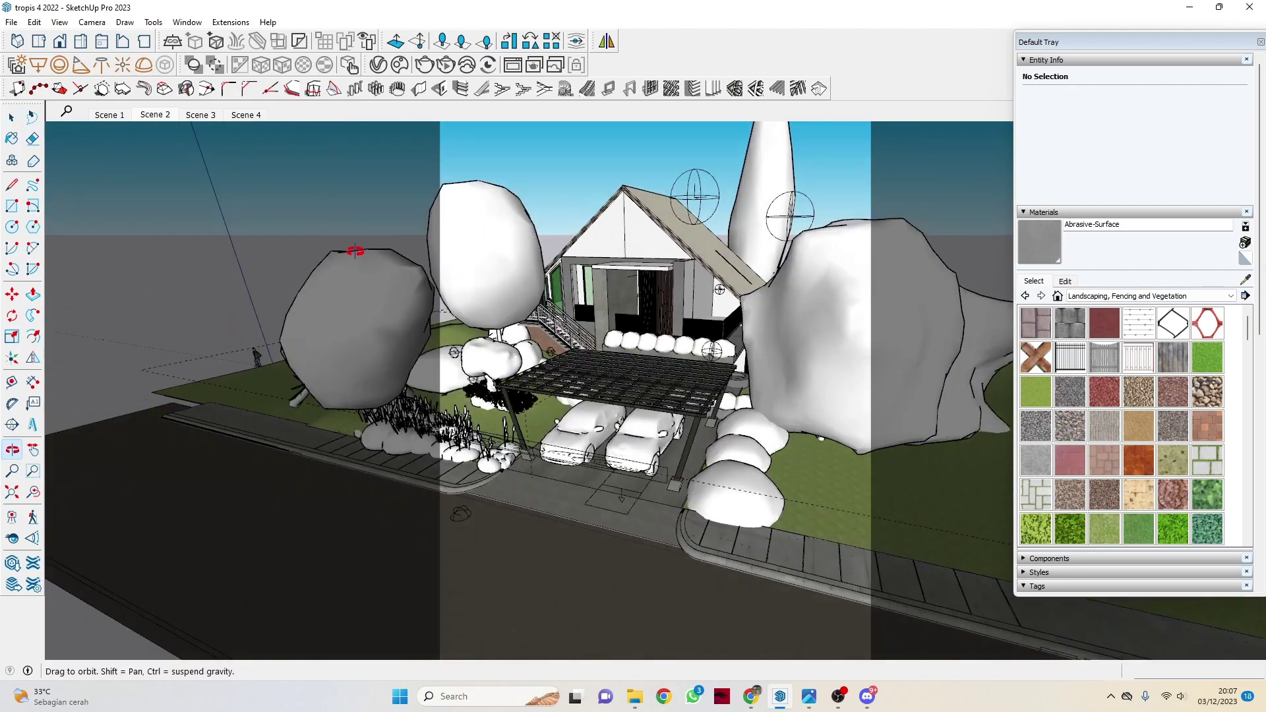
scroll(573, 321, up, 5)
scroll(572, 321, down, 5)
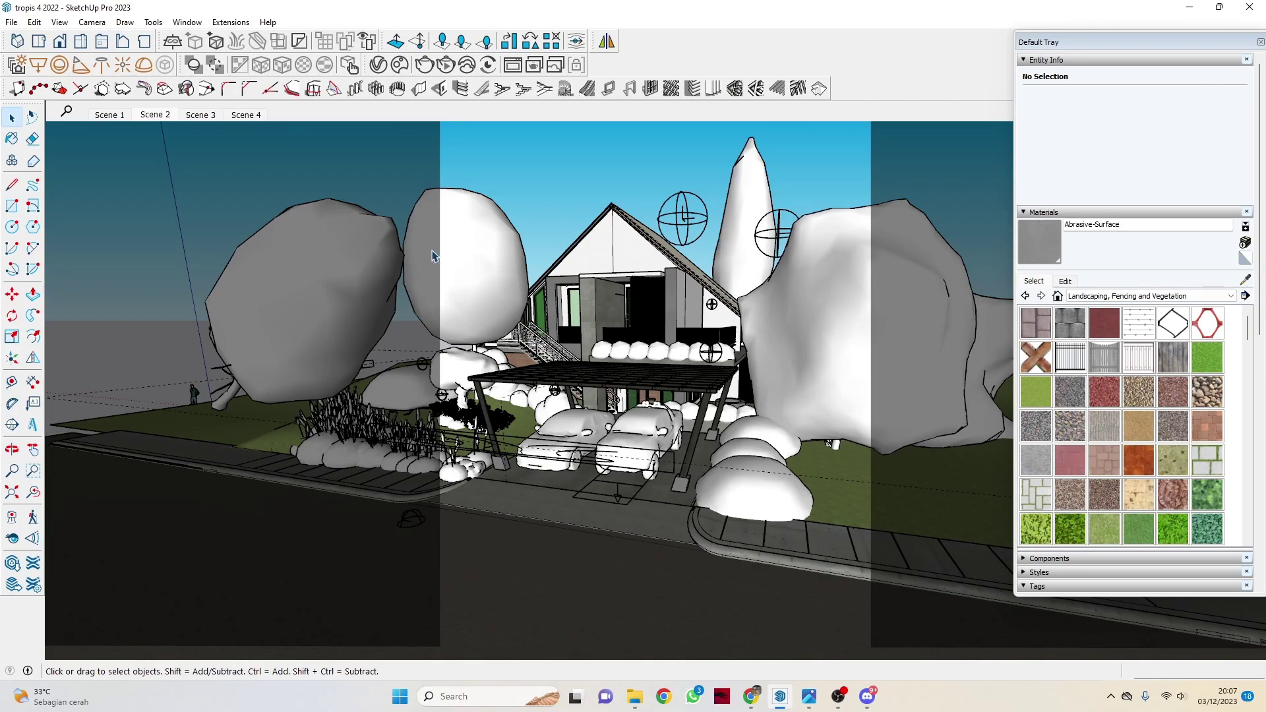
middle_drag(521, 214, 569, 338)
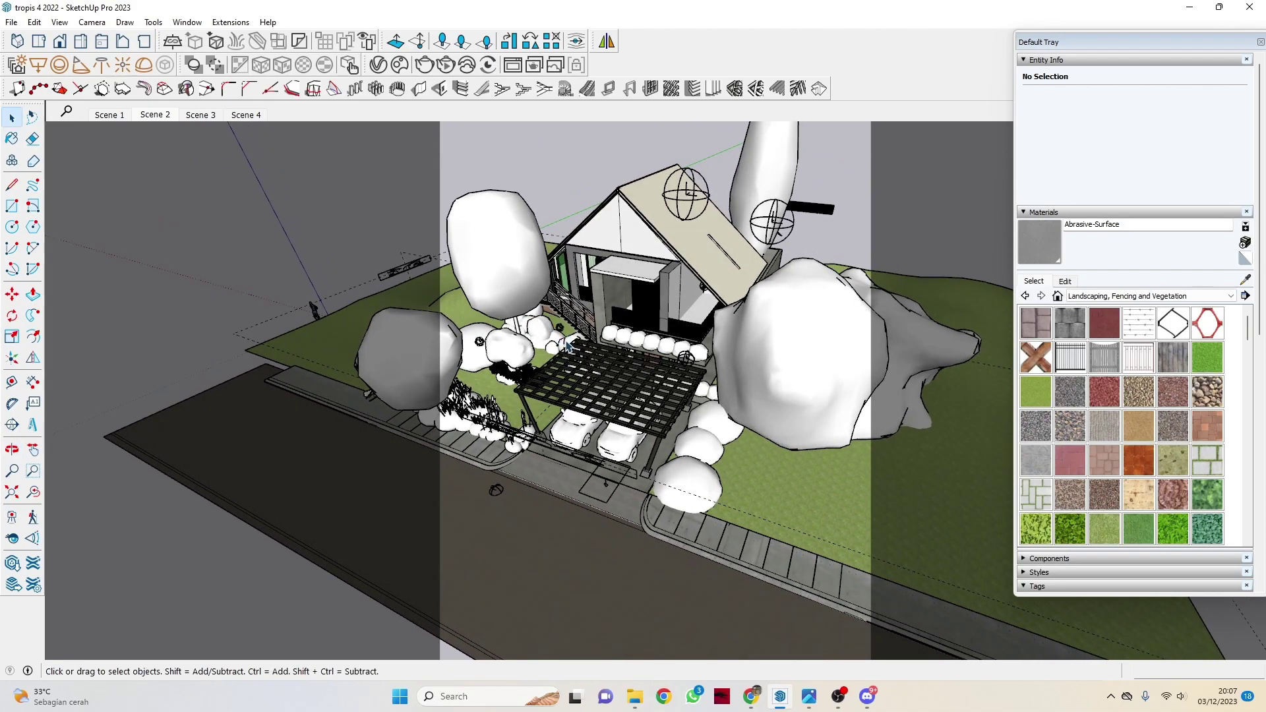
middle_drag(605, 341, 547, 206)
scroll(637, 258, up, 5)
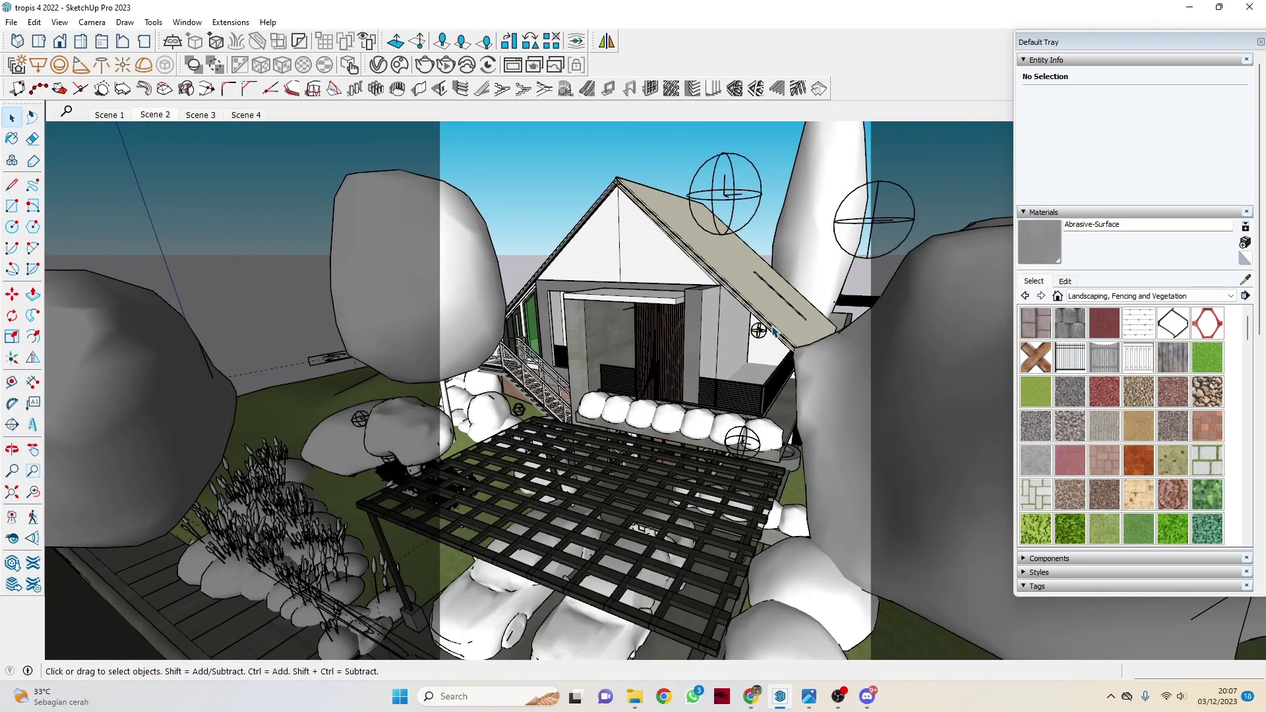
scroll(641, 359, down, 4)
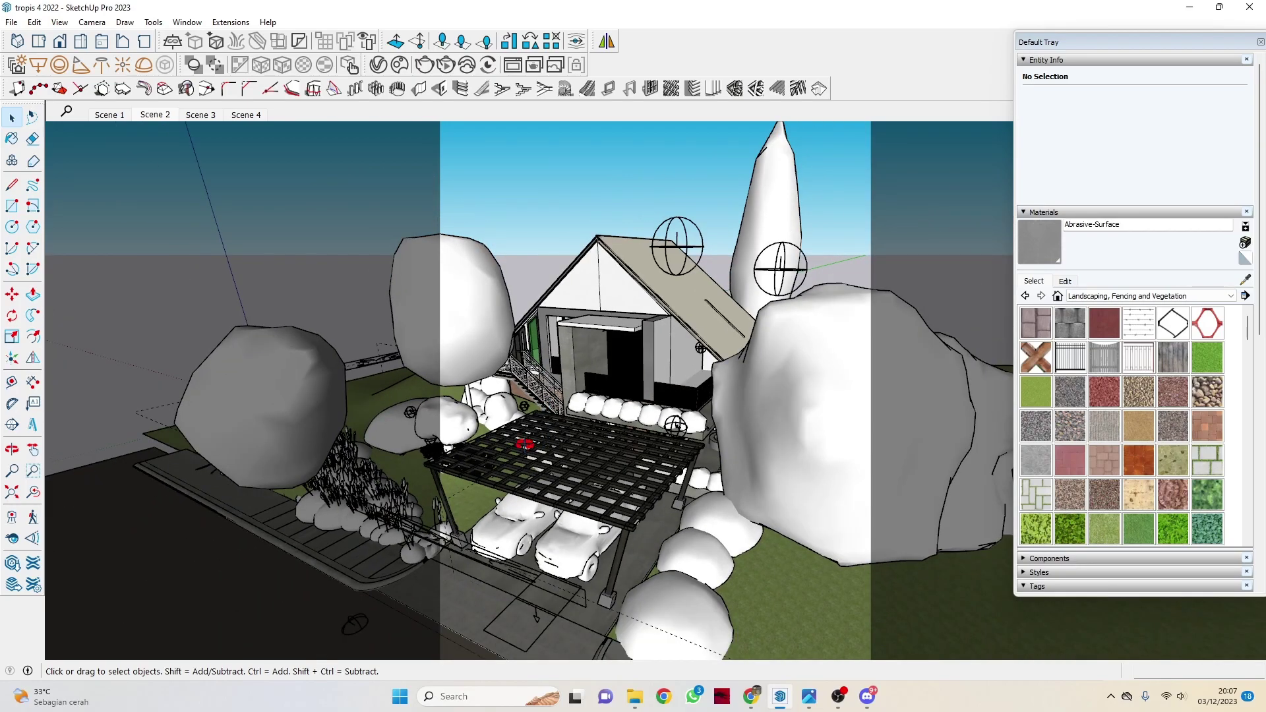
middle_drag(525, 444, 703, 352)
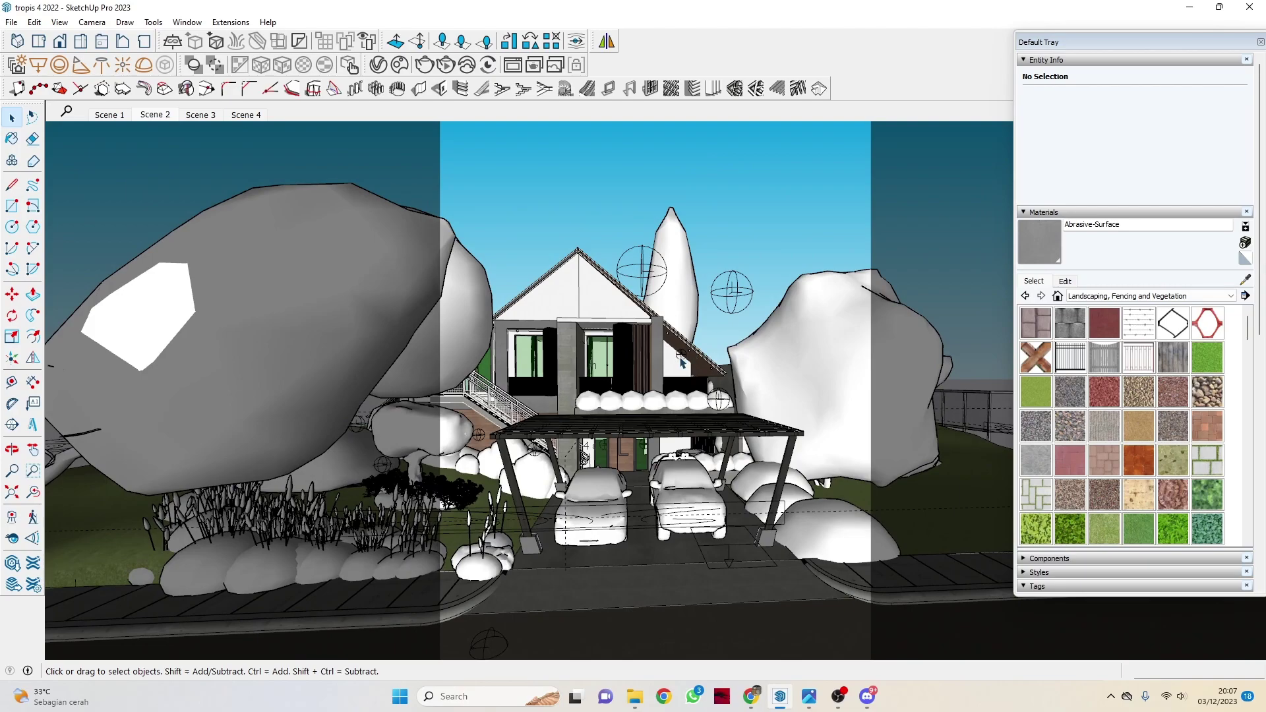
middle_drag(650, 414, 532, 366)
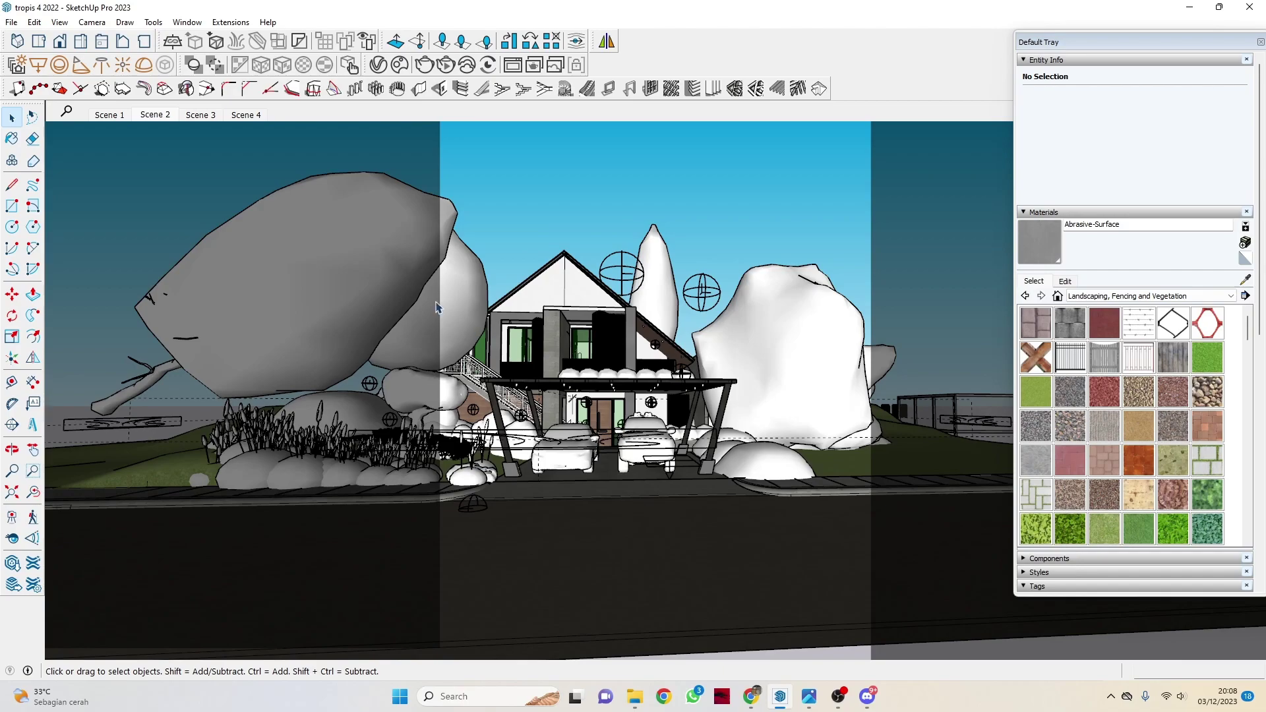
Review the saved camera views Scene 3 and Scene 4, and return to Scene 2
click(111, 117)
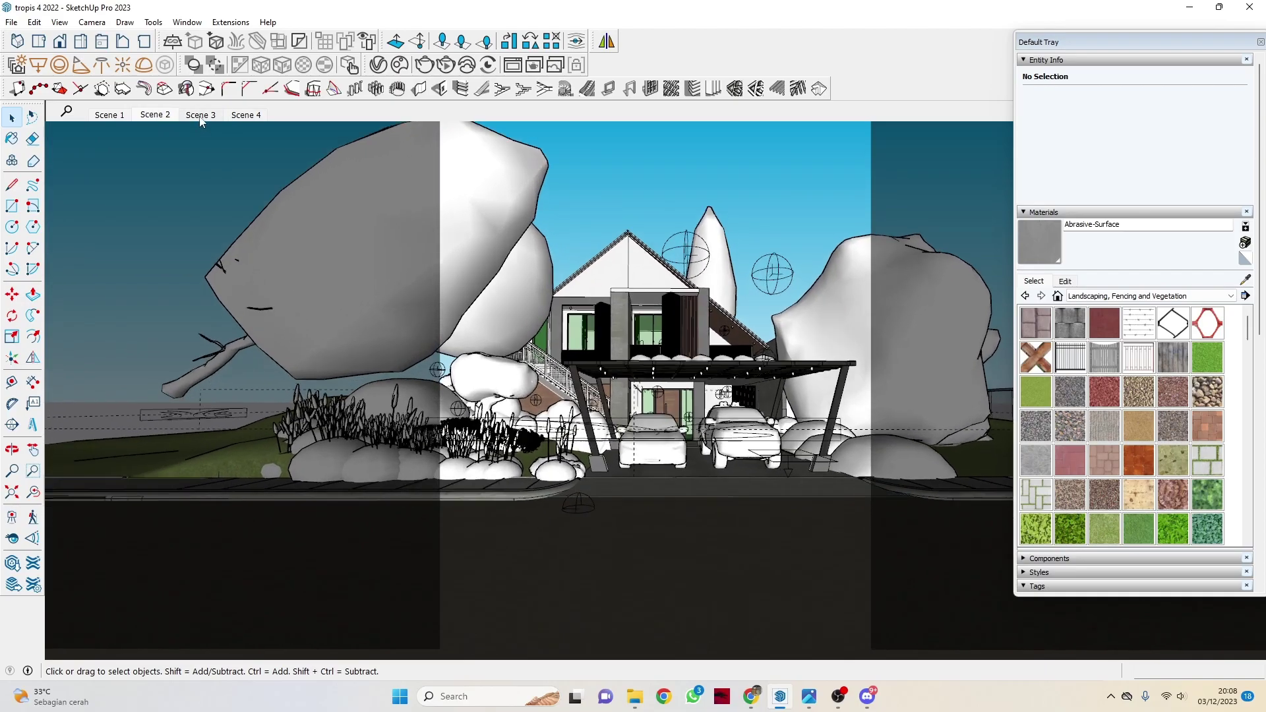
click(201, 115)
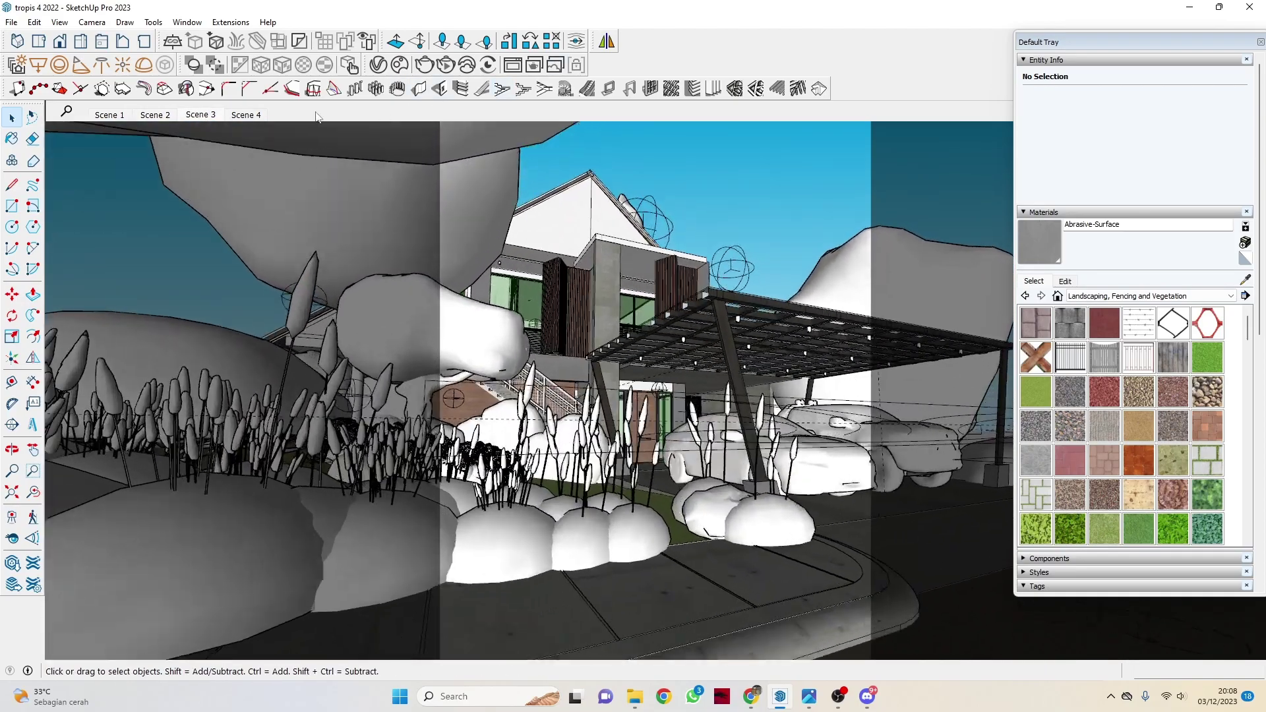
click(245, 116)
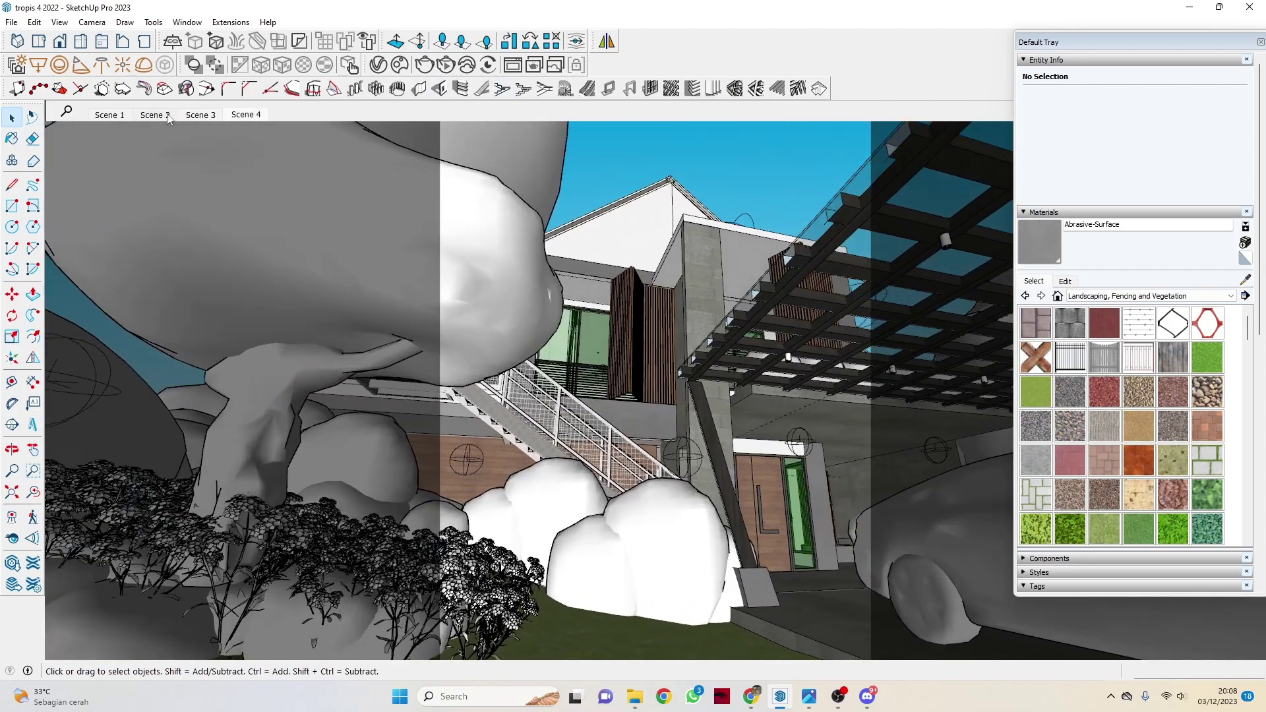
click(155, 115)
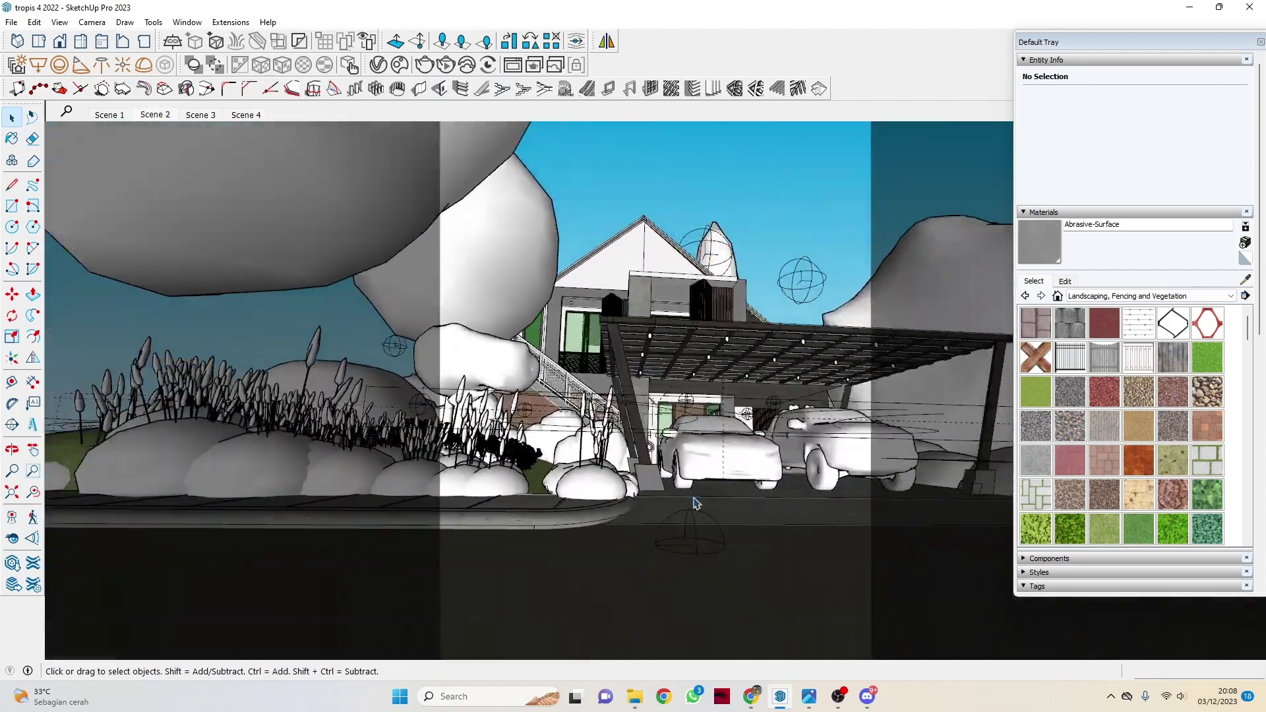
click(207, 116)
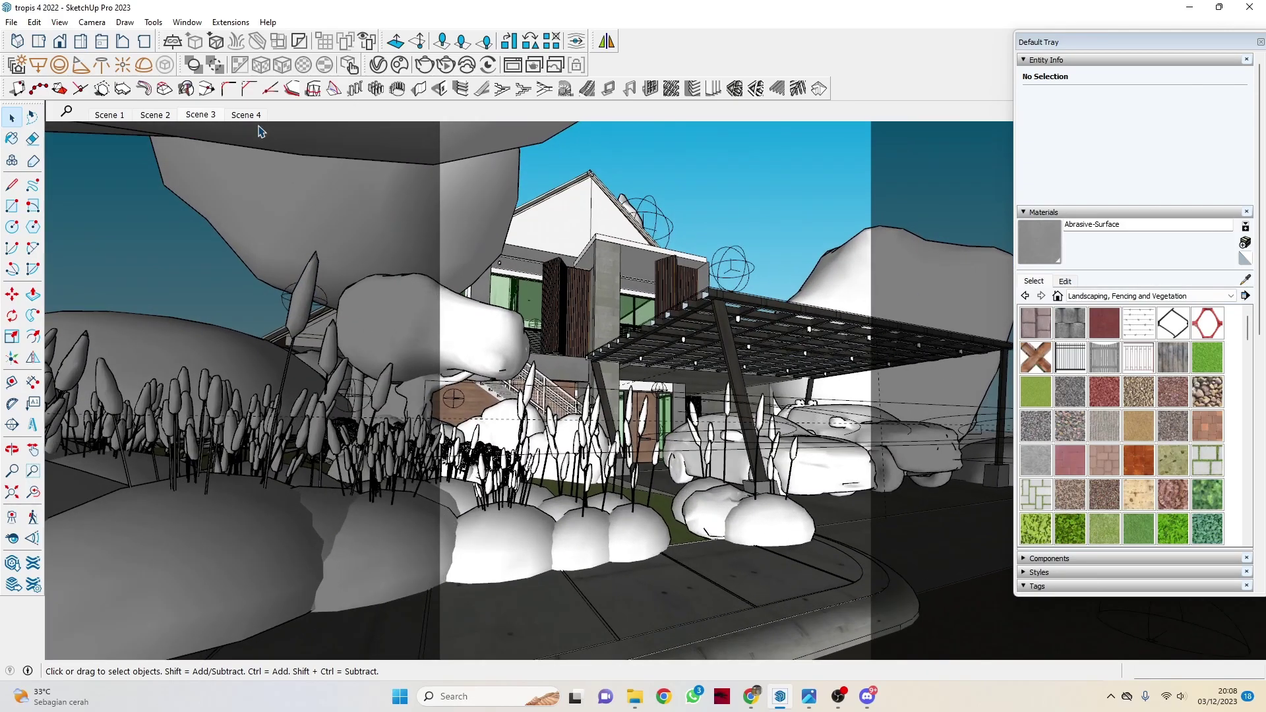
click(251, 116)
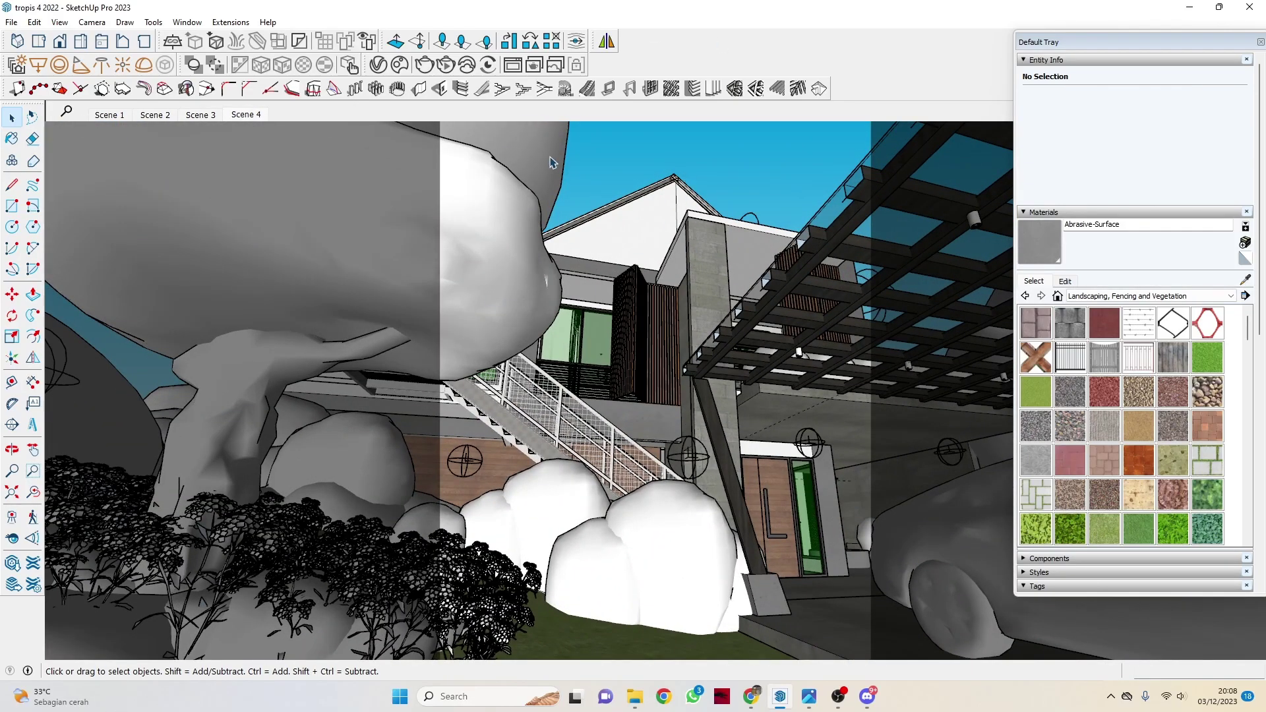
click(155, 115)
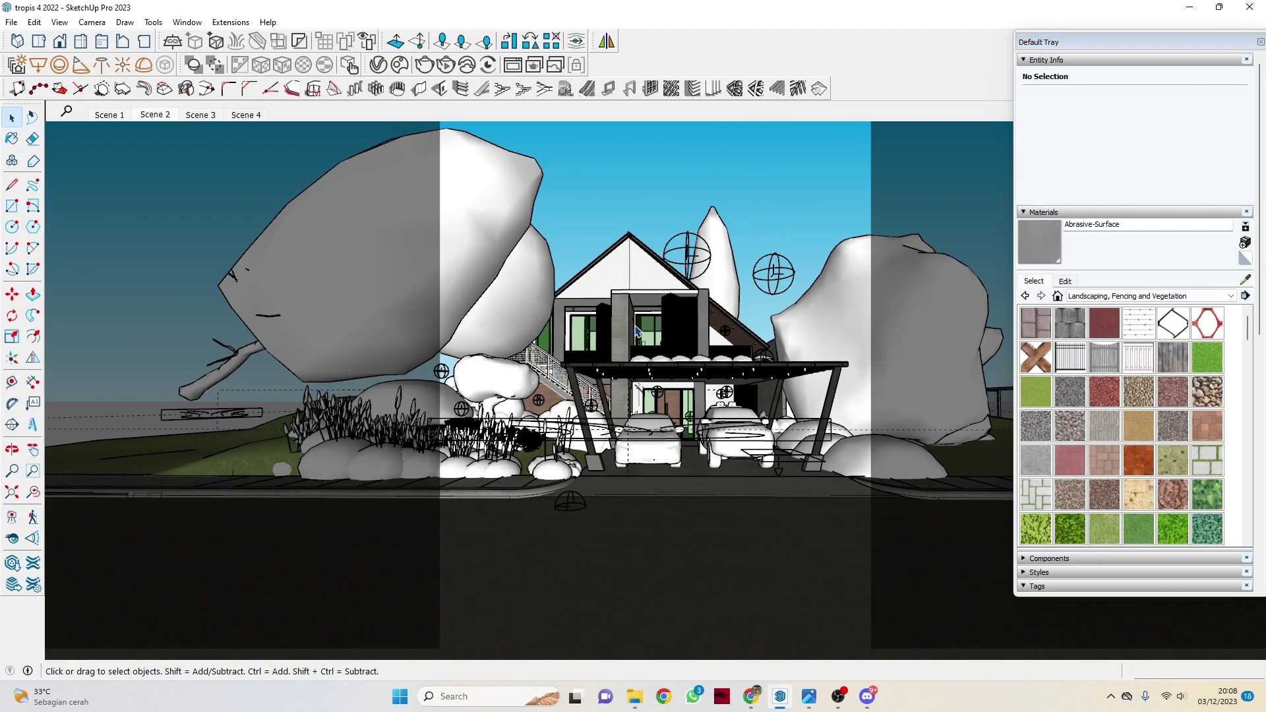
Open the V-Ray Asset Editor and sample the road surface to load its aspalt material
click(378, 65)
drag(817, 132, 788, 323)
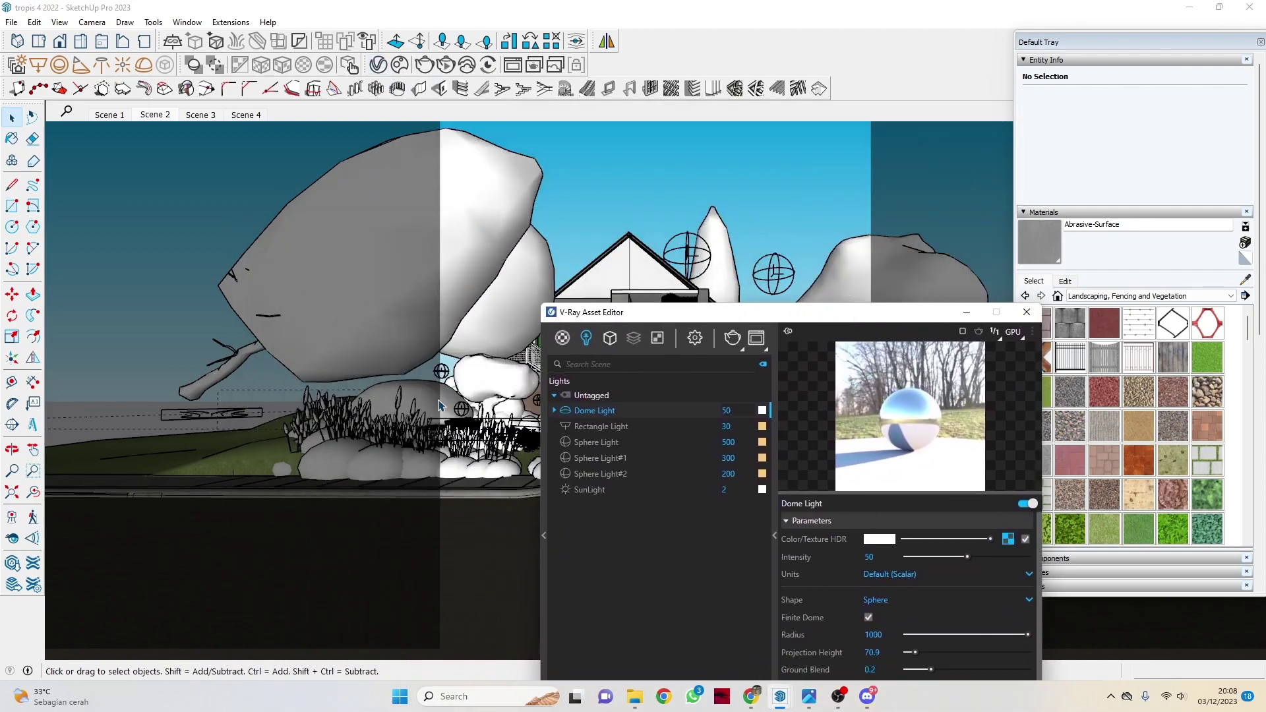
drag(824, 316, 978, 180)
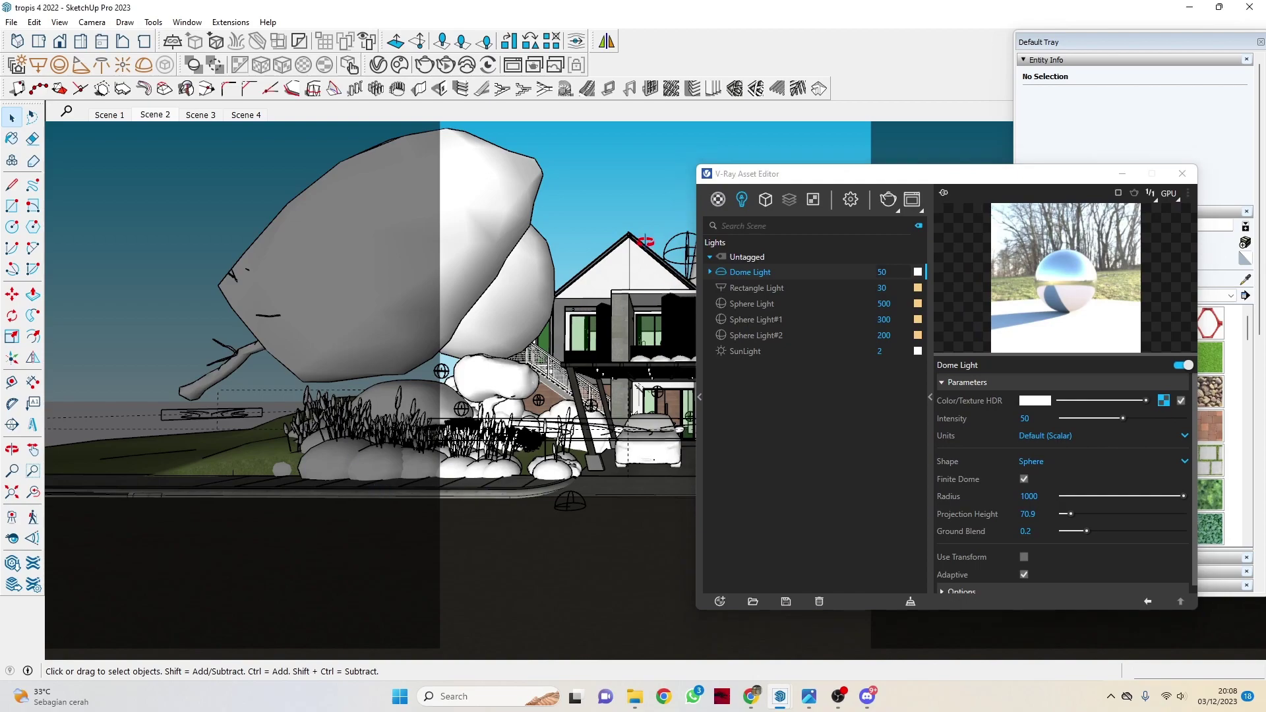
middle_drag(593, 317, 1008, 357)
drag(1036, 174, 727, 122)
click(1246, 279)
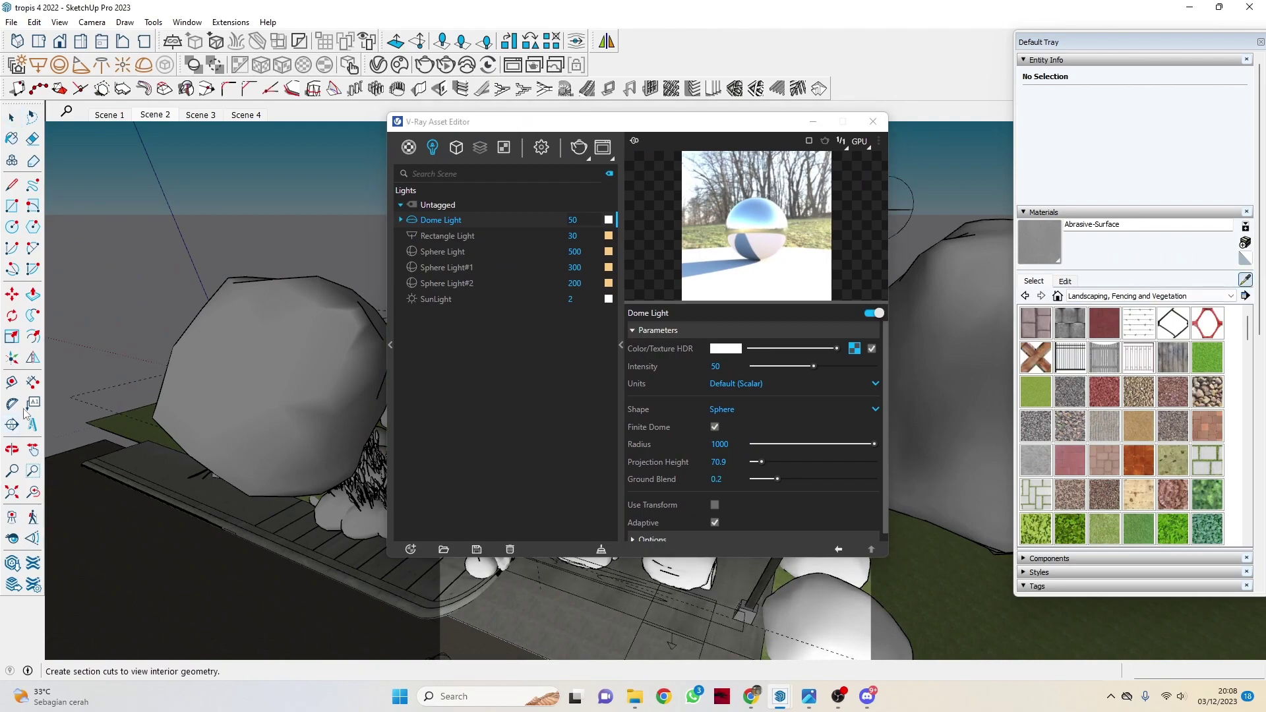
mouse_move(235, 412)
middle_down()
mouse_move(379, 620)
mouse_move(593, 557)
mouse_move(537, 561)
mouse_move(567, 593)
mouse_move(538, 620)
middle_up()
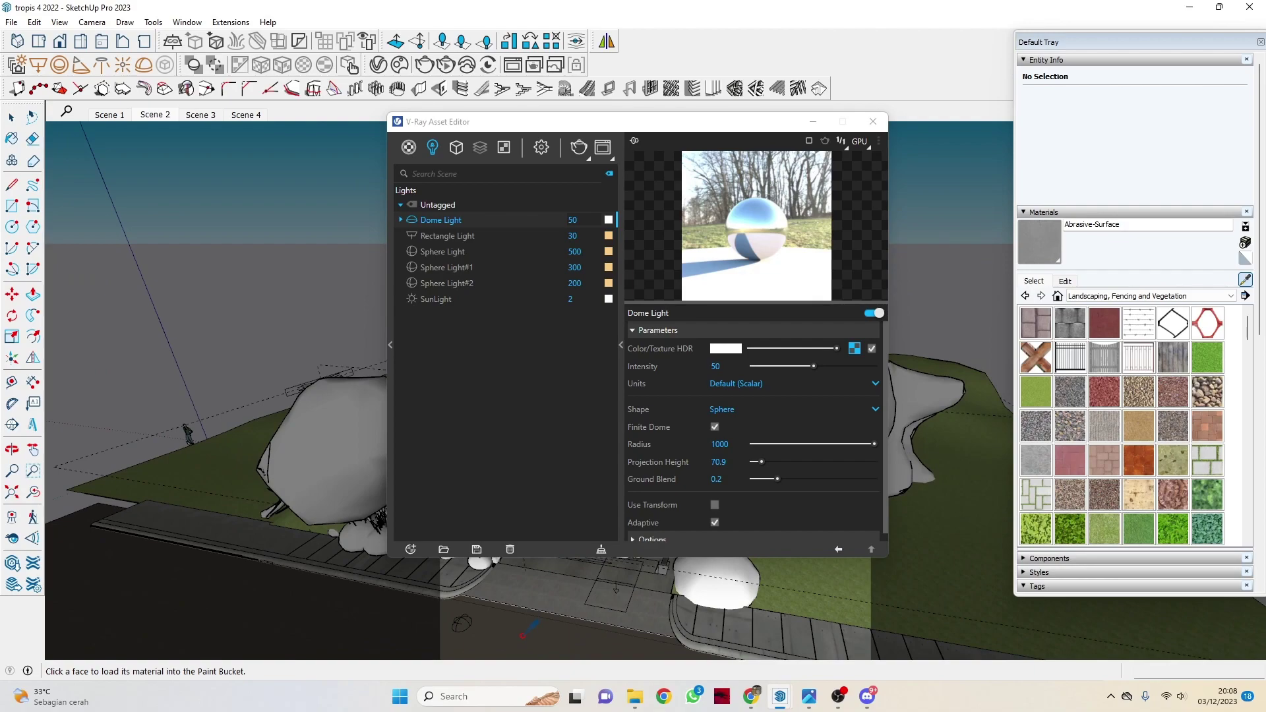
click(522, 634)
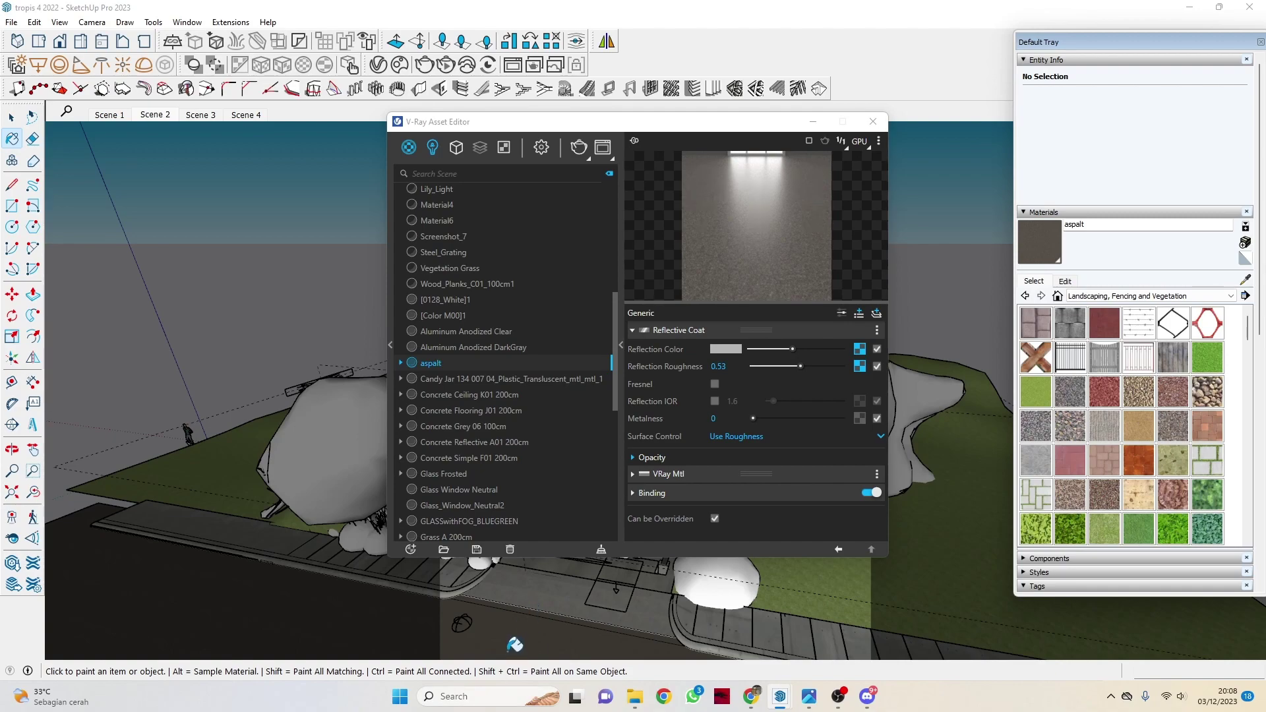
Examine the aspalt material's Reflective Coat and Binding settings and the layer types that can be added
scroll(516, 637, up, 5)
key(space)
scroll(516, 637, down, 3)
click(656, 492)
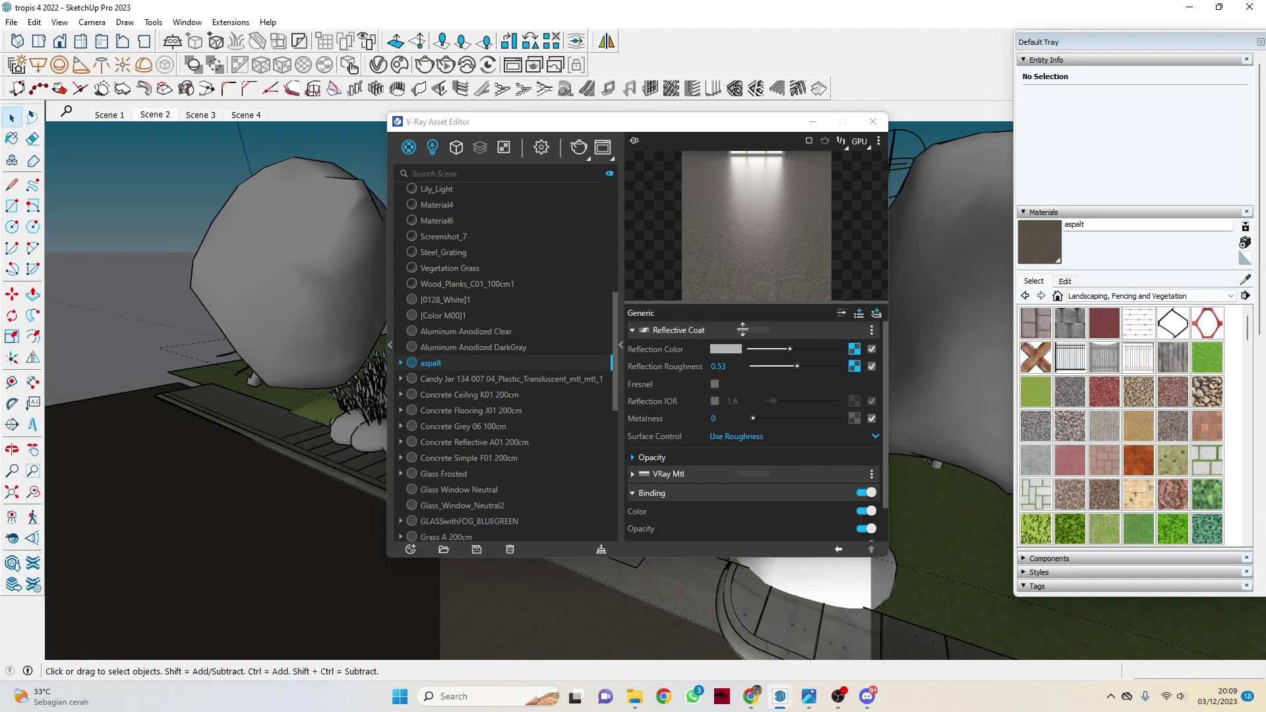
click(868, 311)
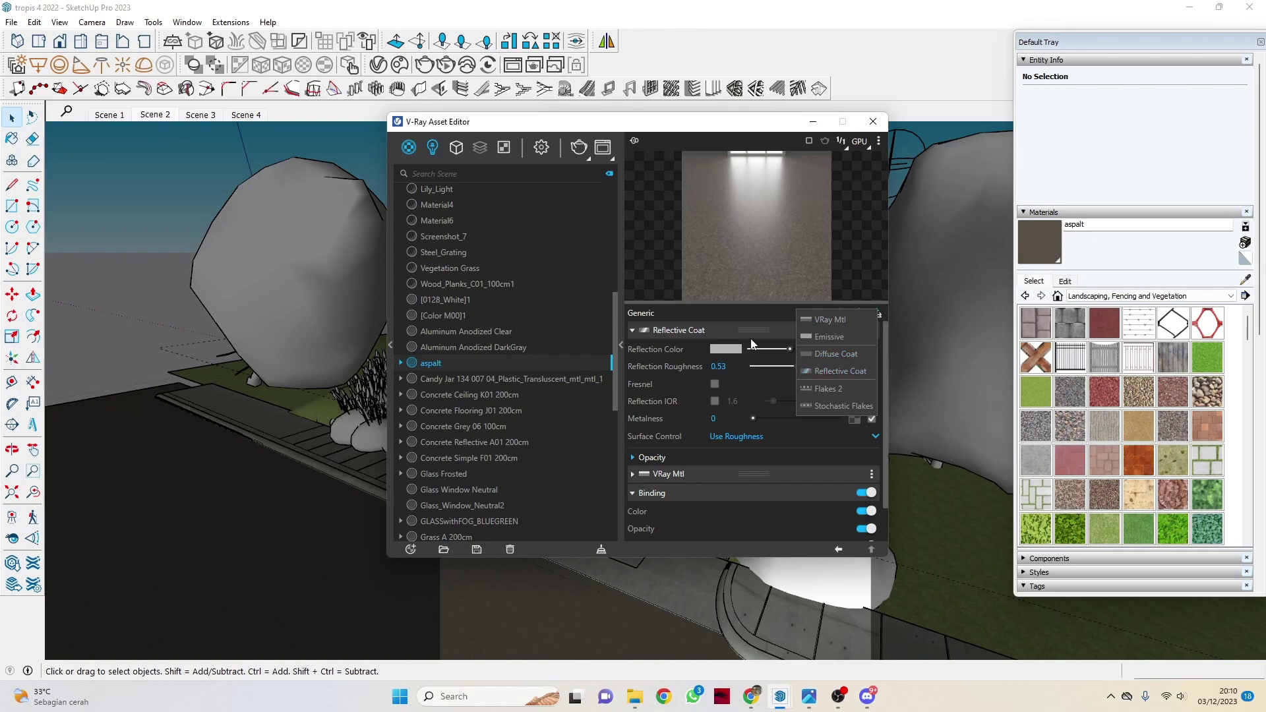
click(725, 327)
click(672, 330)
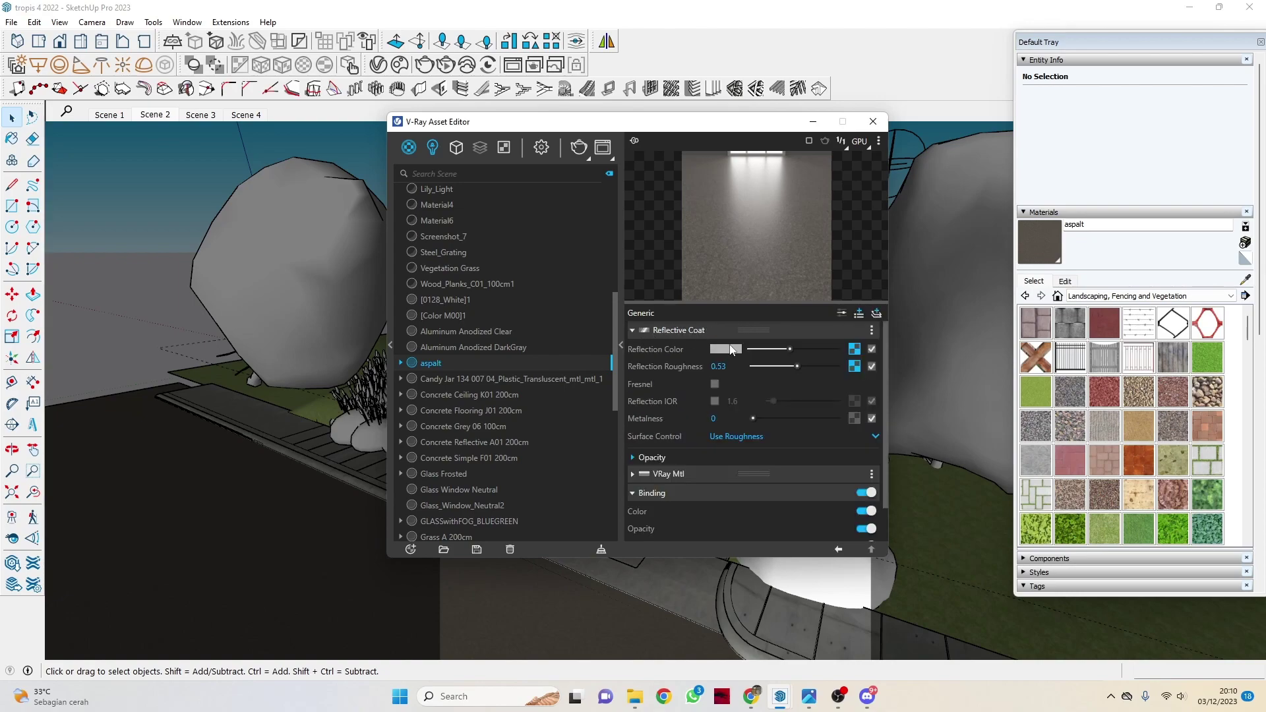
Load the victadr_4K_Roughness image from the CRACKED ASPALT folder as the aspalt material's Reflection Color texture
click(854, 354)
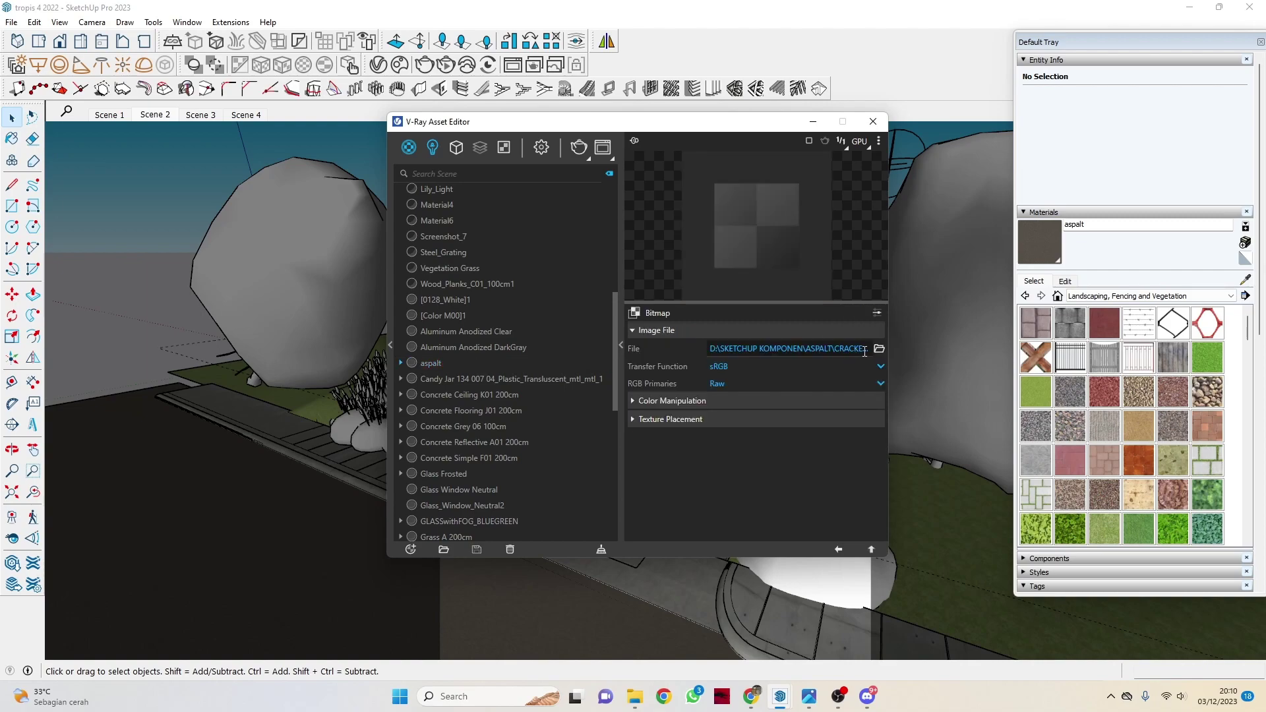
click(838, 549)
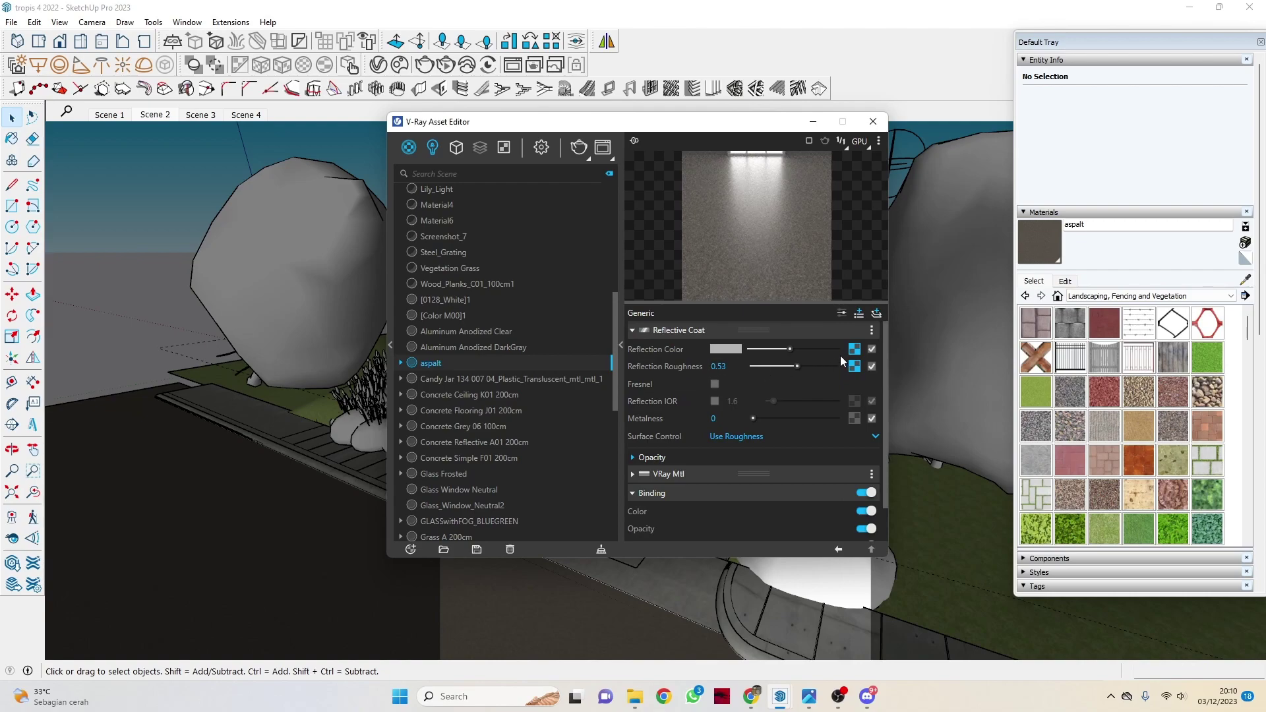
click(855, 349)
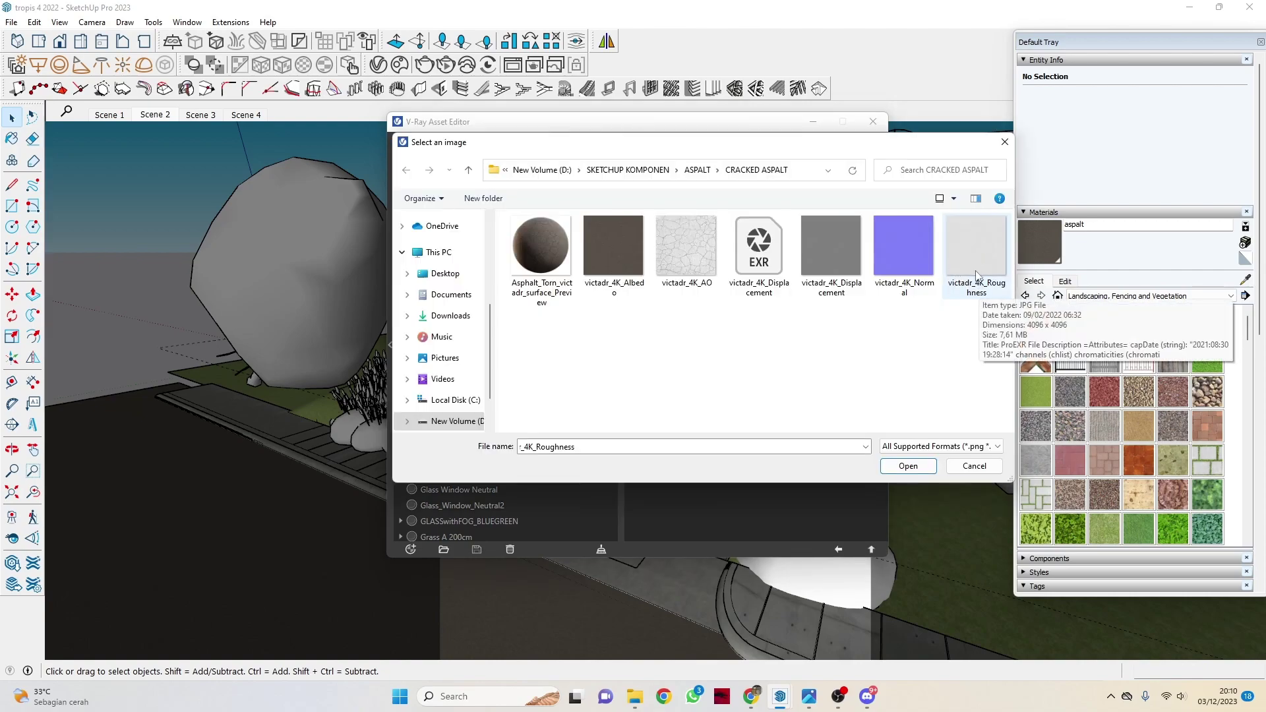
click(908, 466)
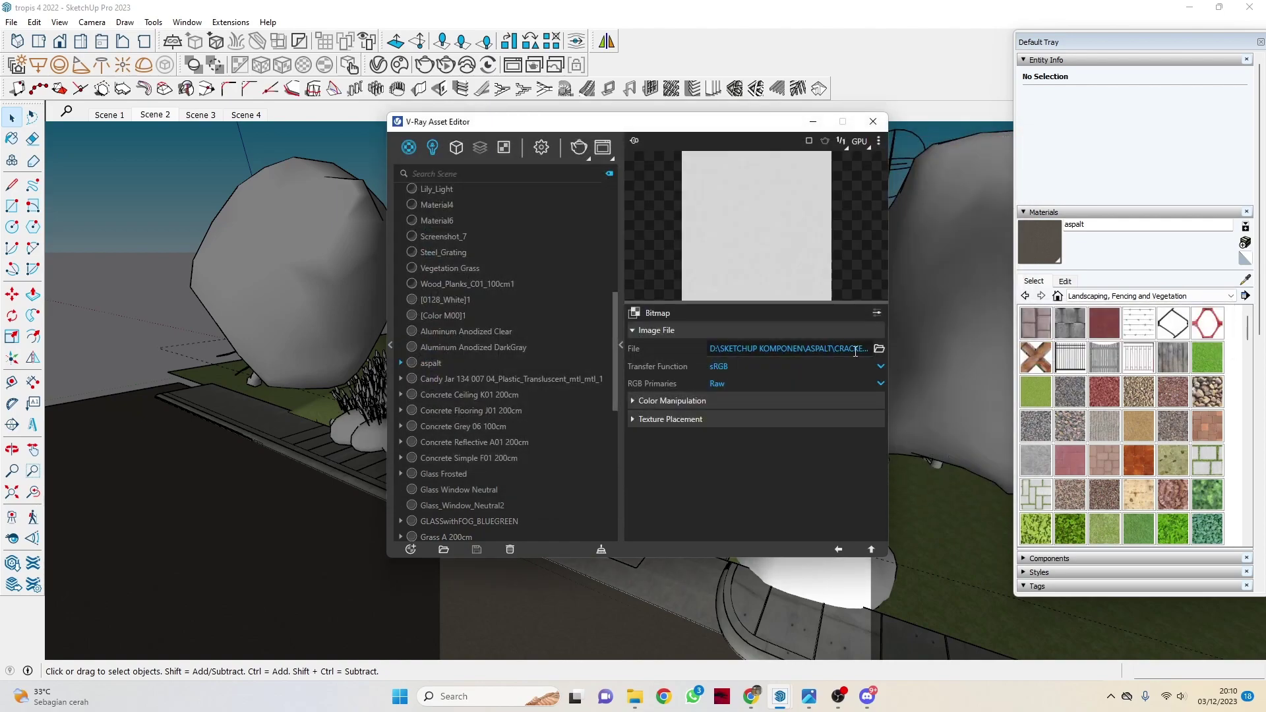
click(838, 550)
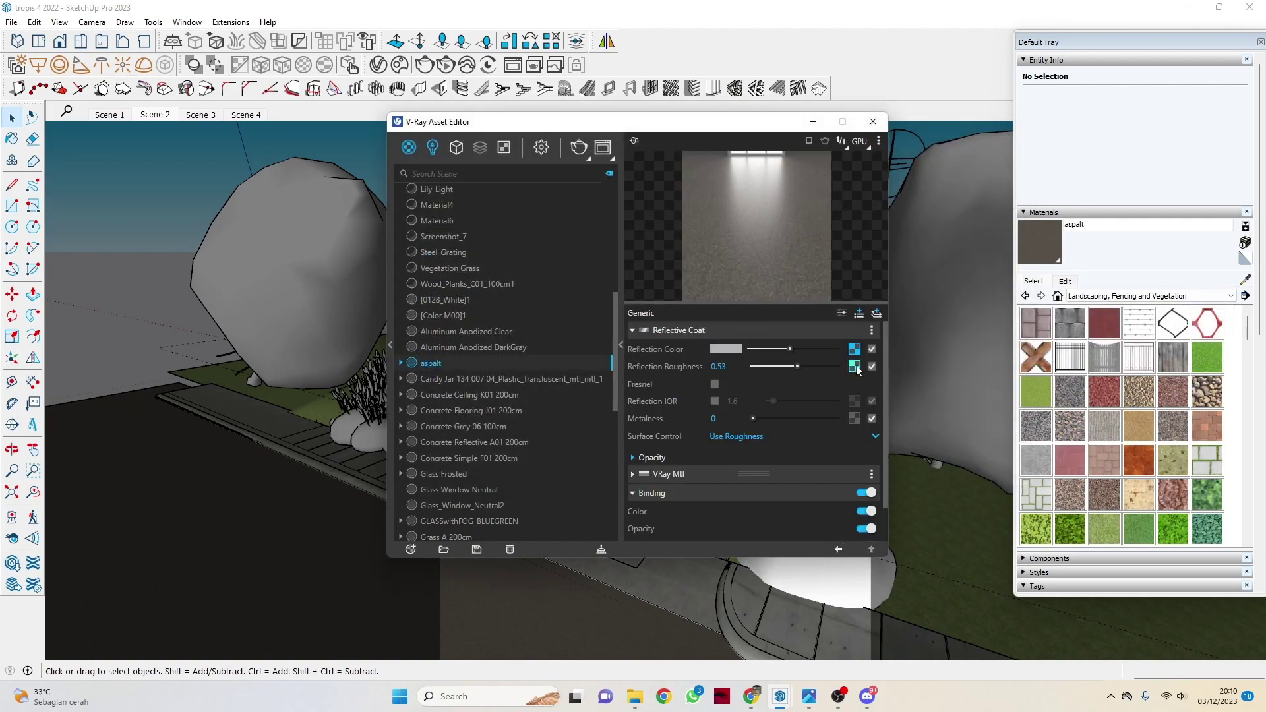
Inspect the image file and Color Manipulation settings of the aspalt material's Reflection Roughness texture
click(857, 366)
click(878, 348)
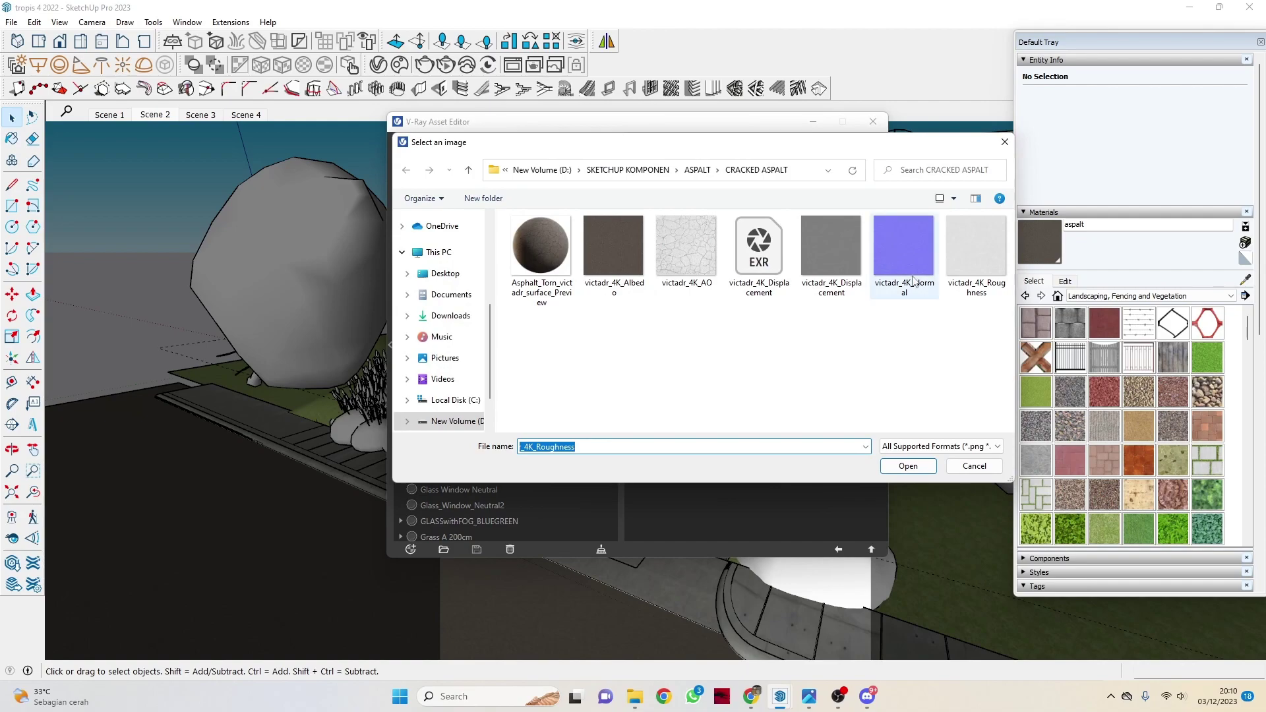
click(974, 466)
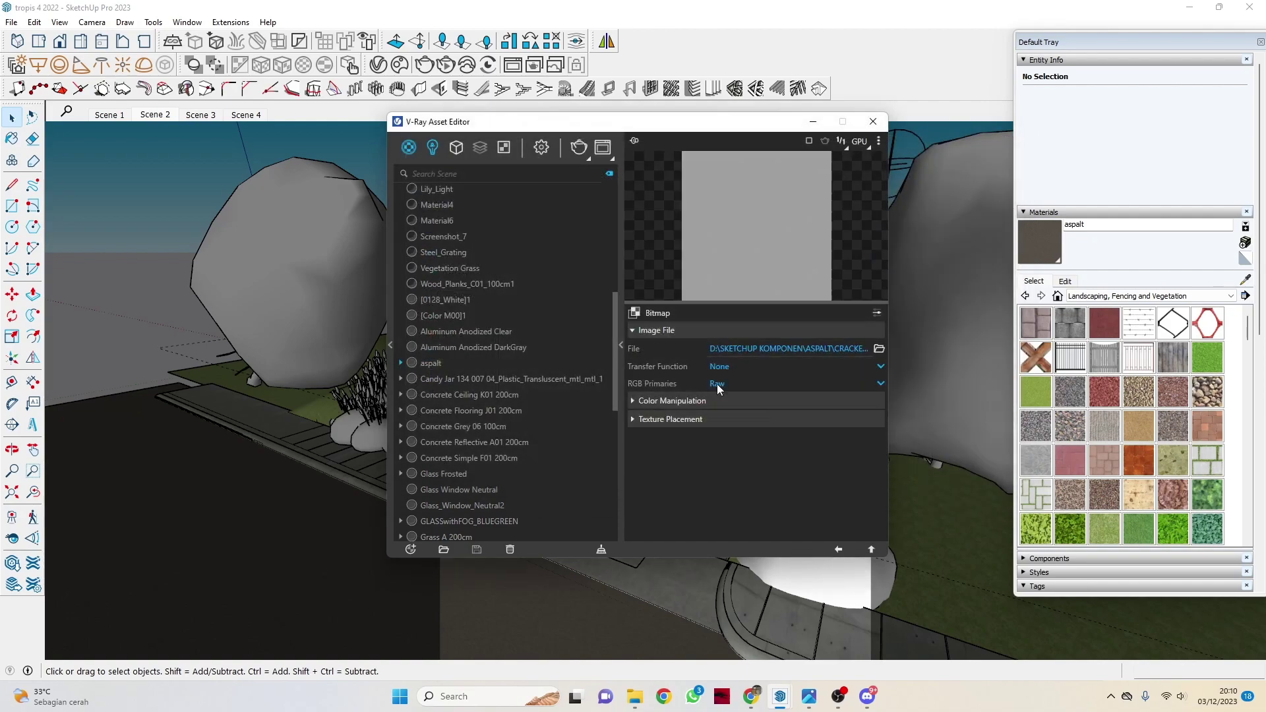
click(679, 401)
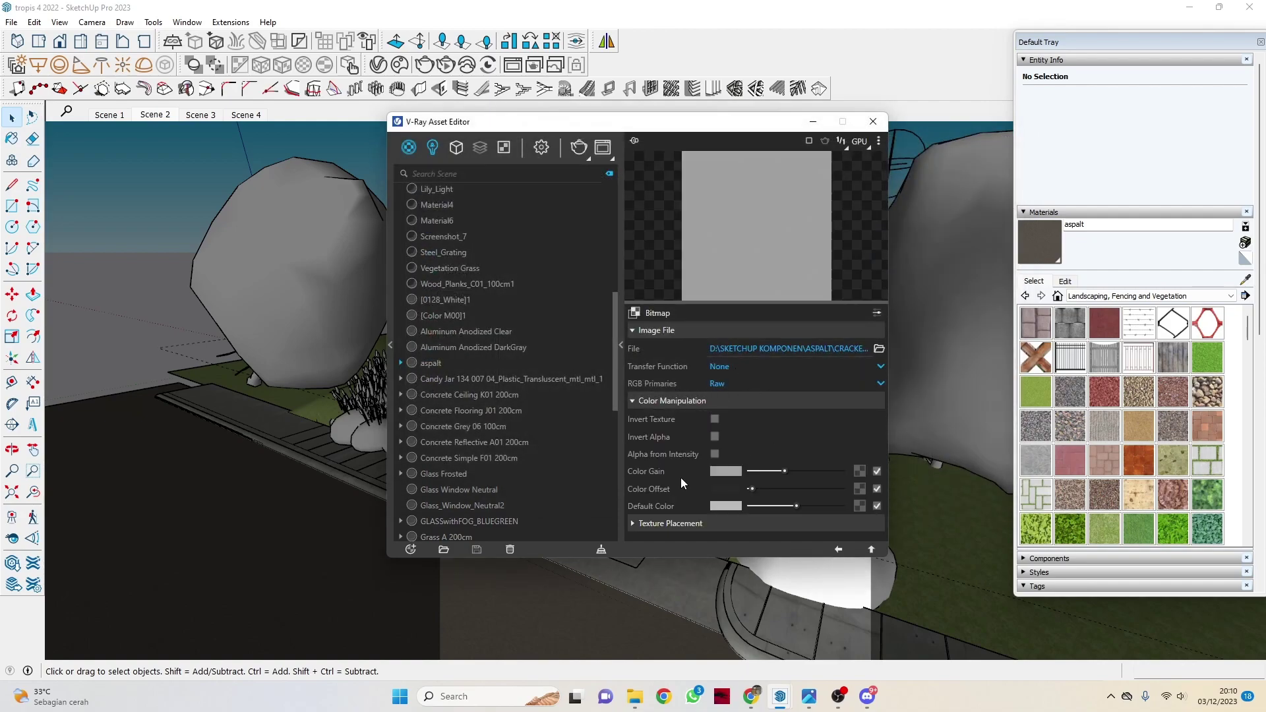
click(839, 548)
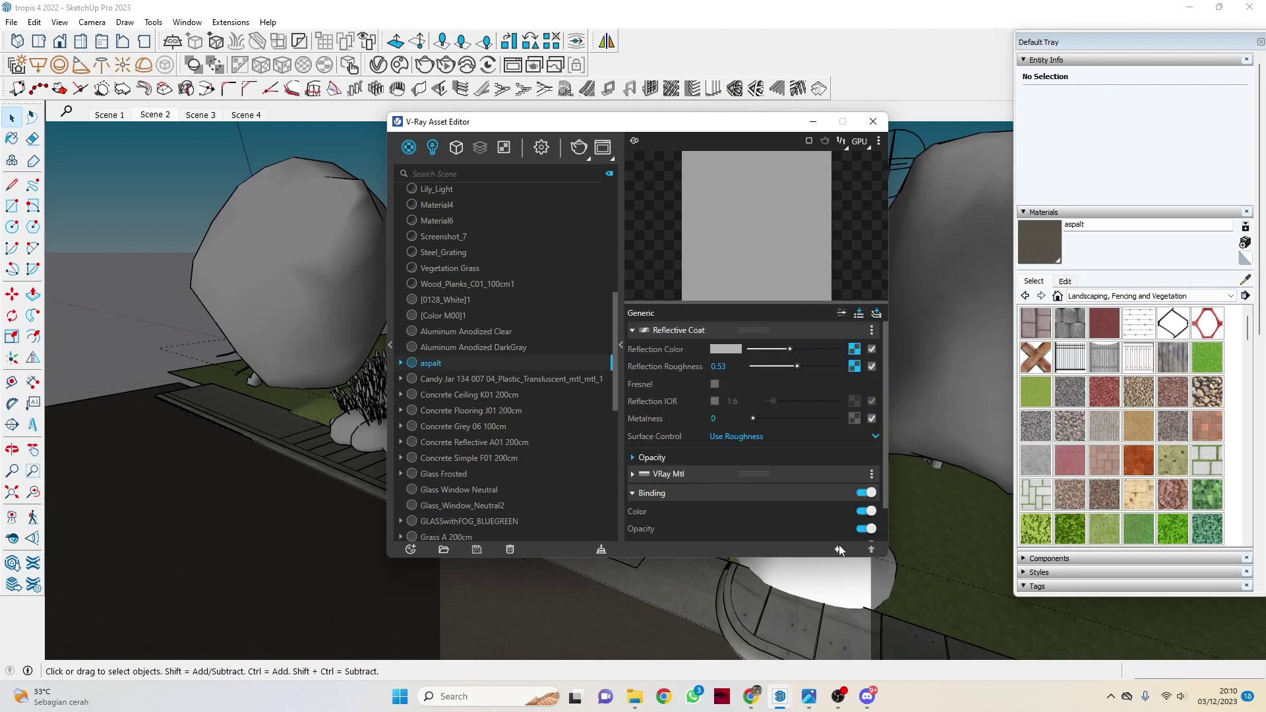
Recheck the Color Manipulation values of the bitmap driving the aspalt material's Reflection Roughness and return to the material's layers
click(854, 364)
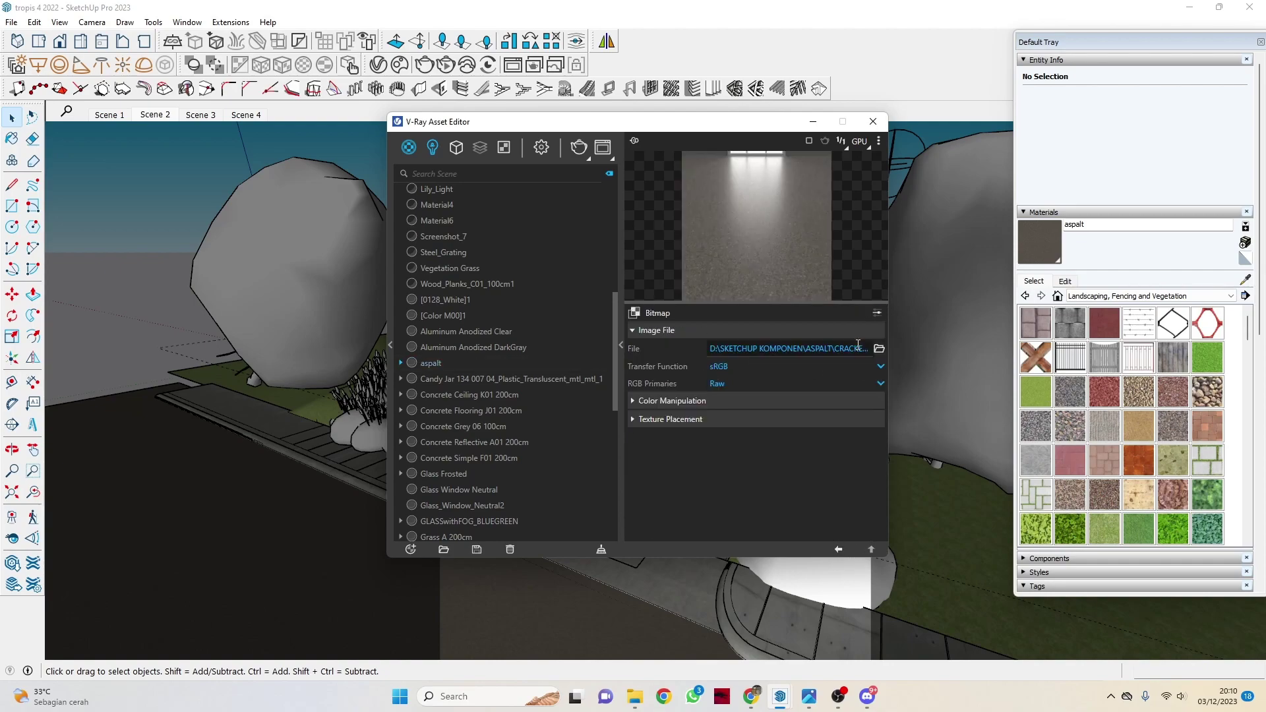
click(717, 399)
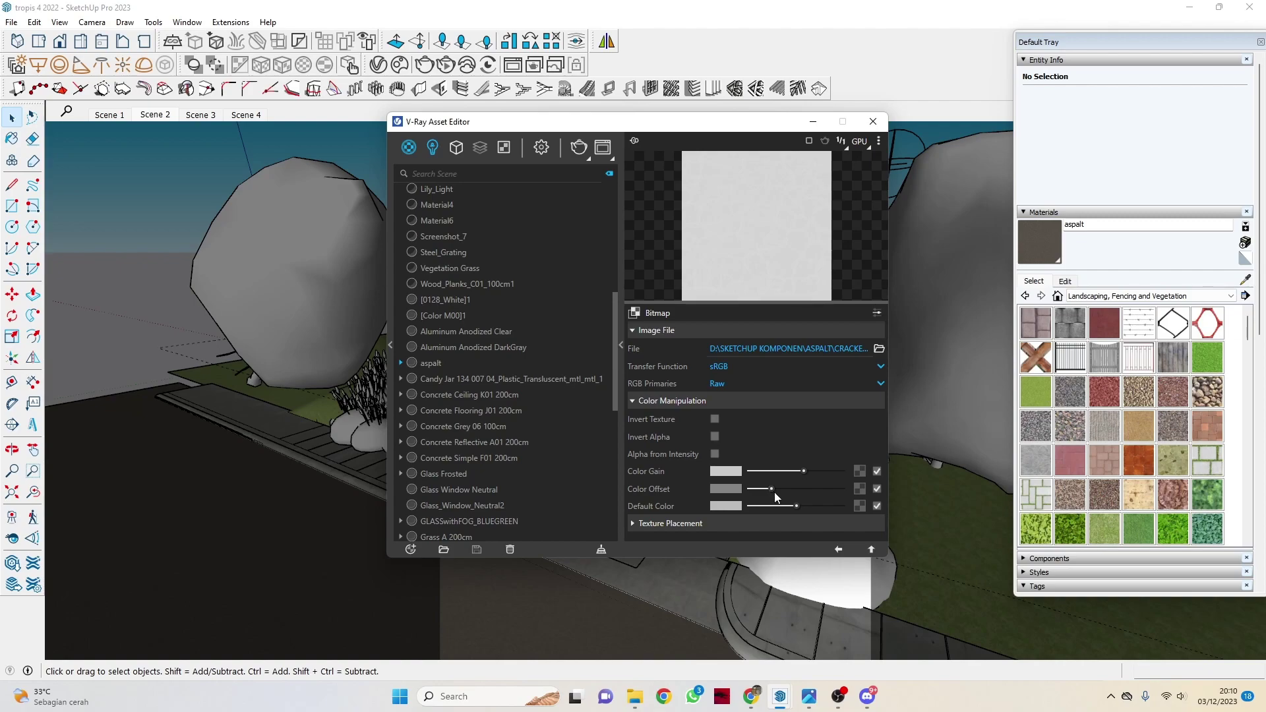
click(838, 550)
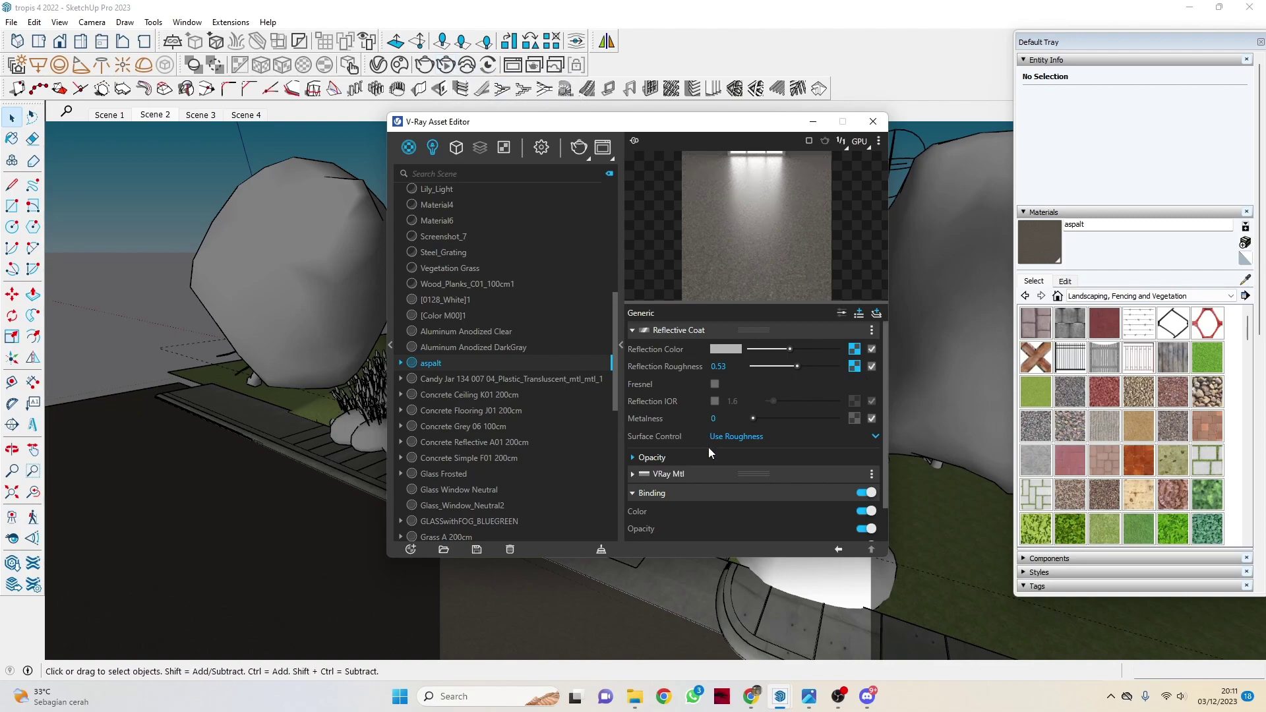
scroll(704, 445, down, 1)
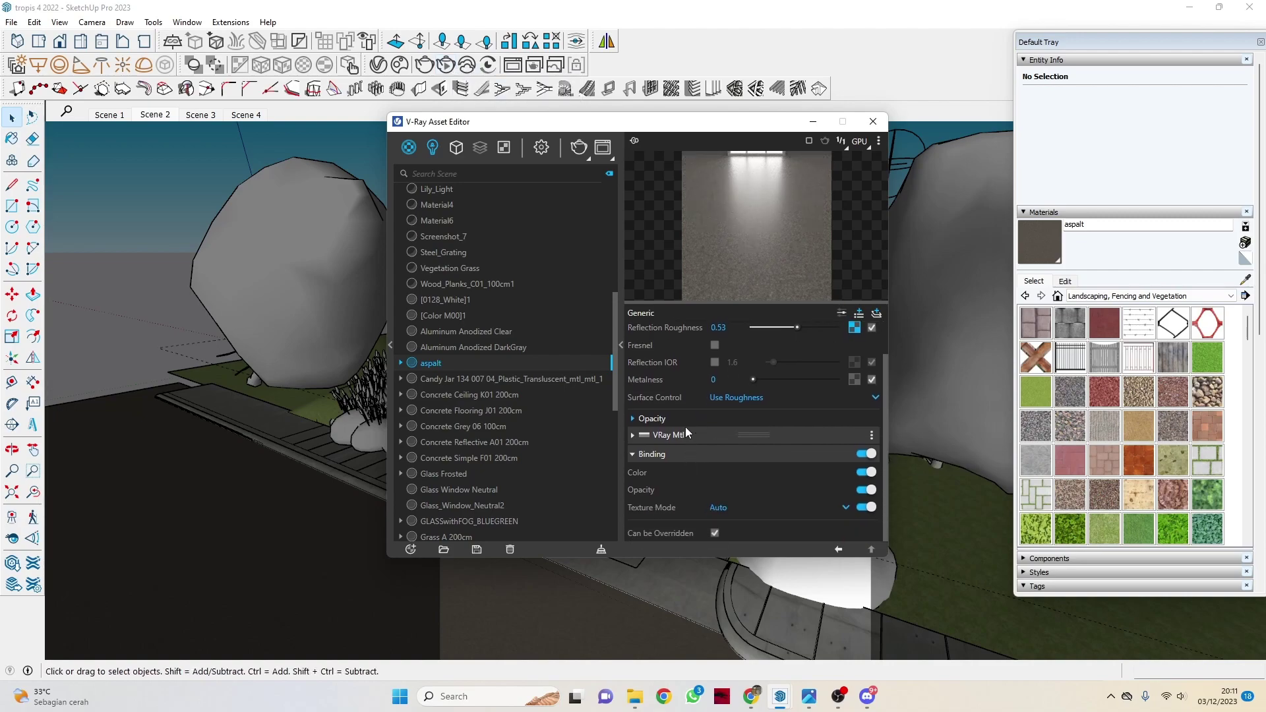
scroll(820, 381, up, 1)
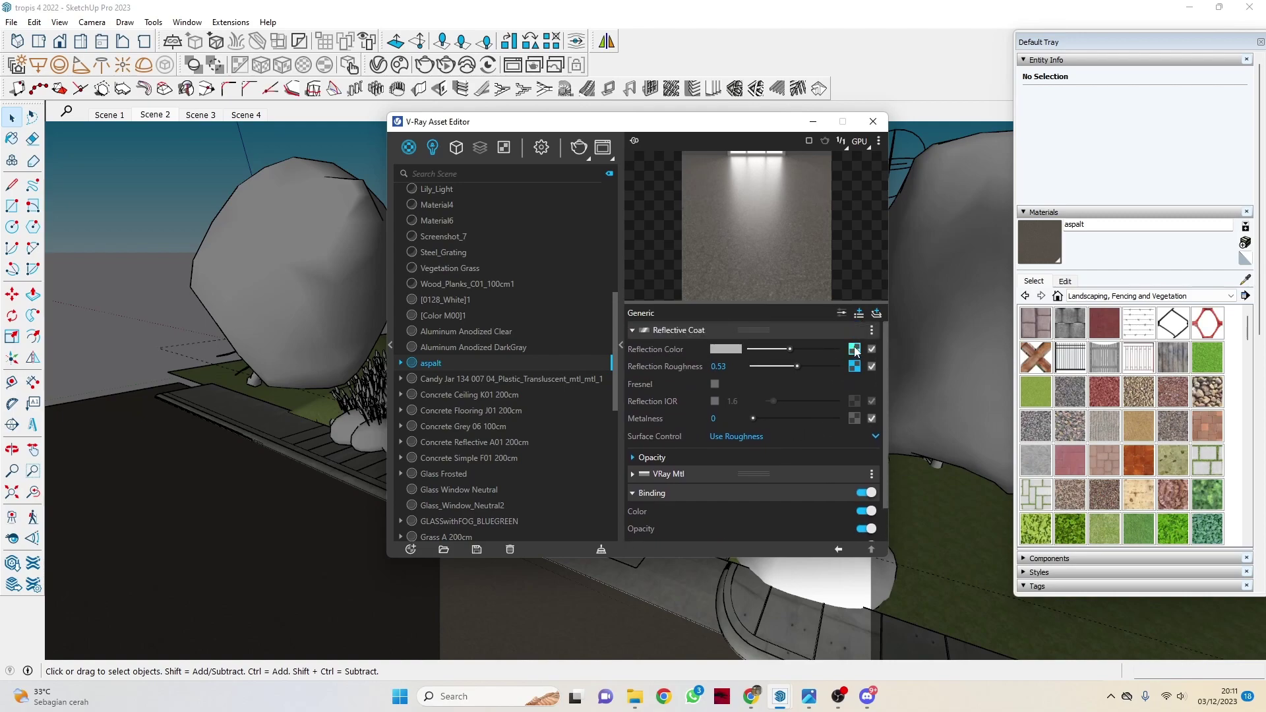
Reload victadr_4K_Roughness as the image file of the aspalt material's Reflection Color bitmap and return to the material settings
click(855, 349)
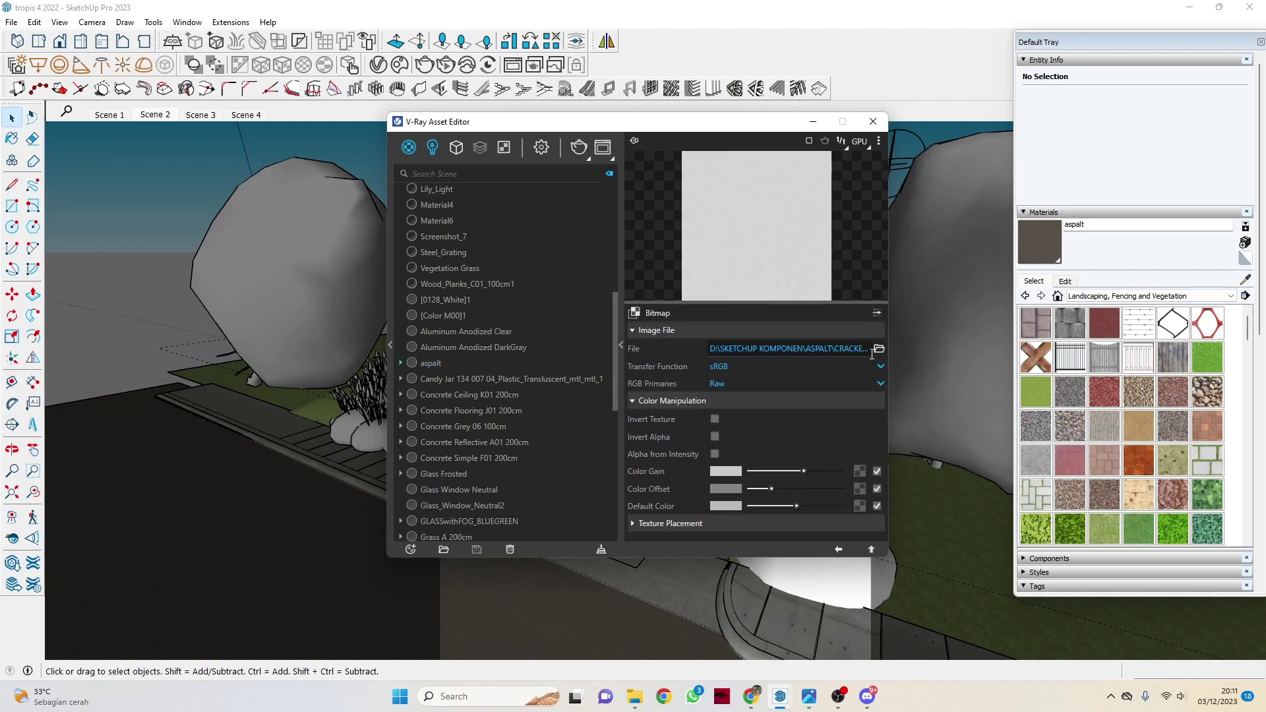
click(879, 350)
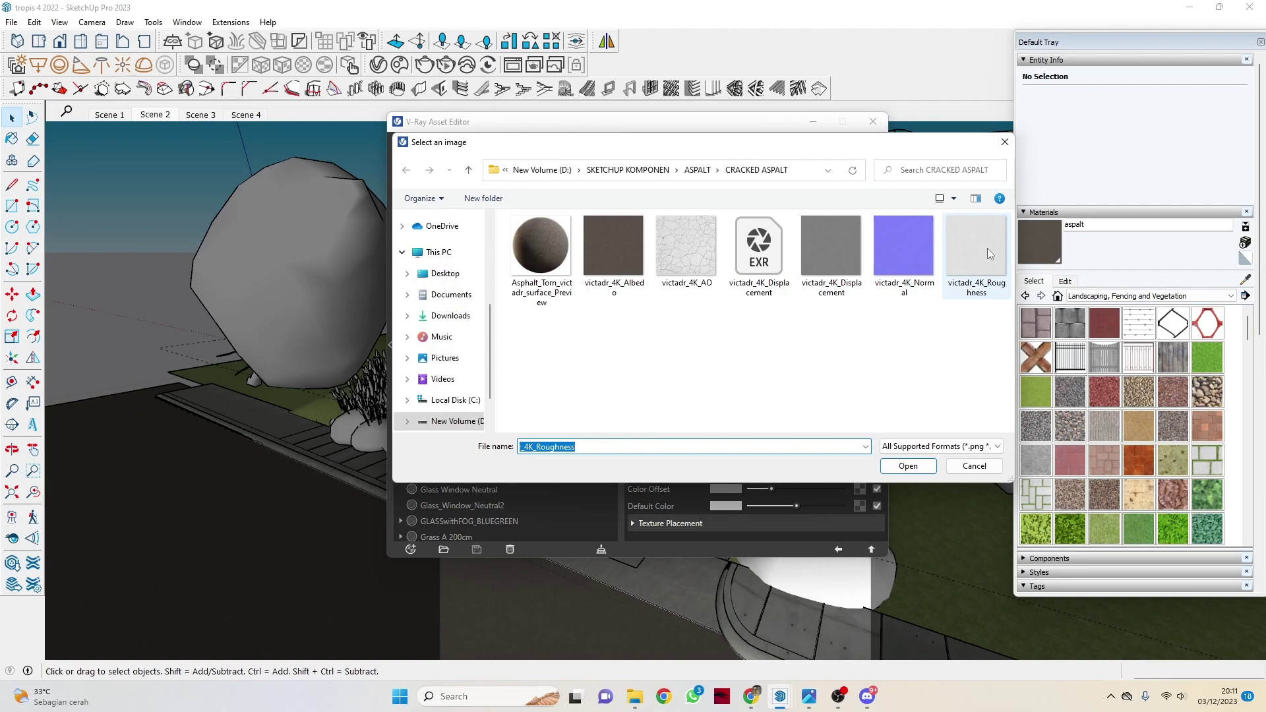
double_click(986, 232)
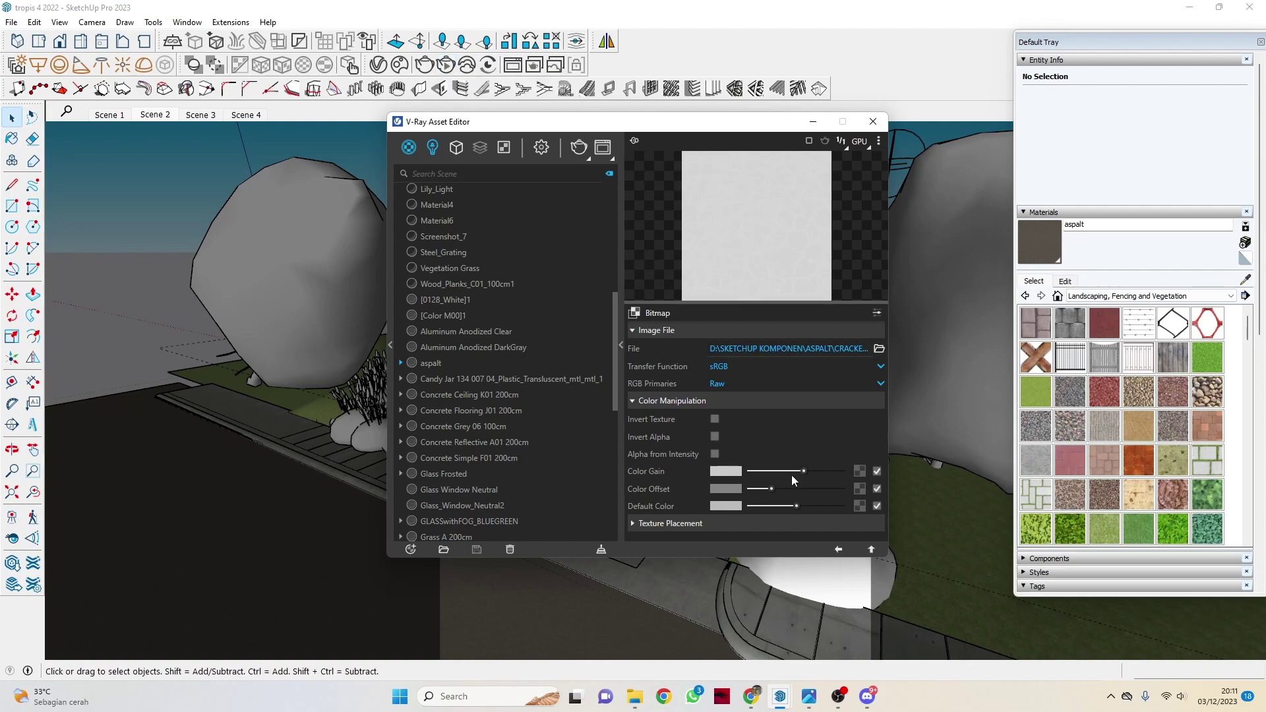
click(838, 549)
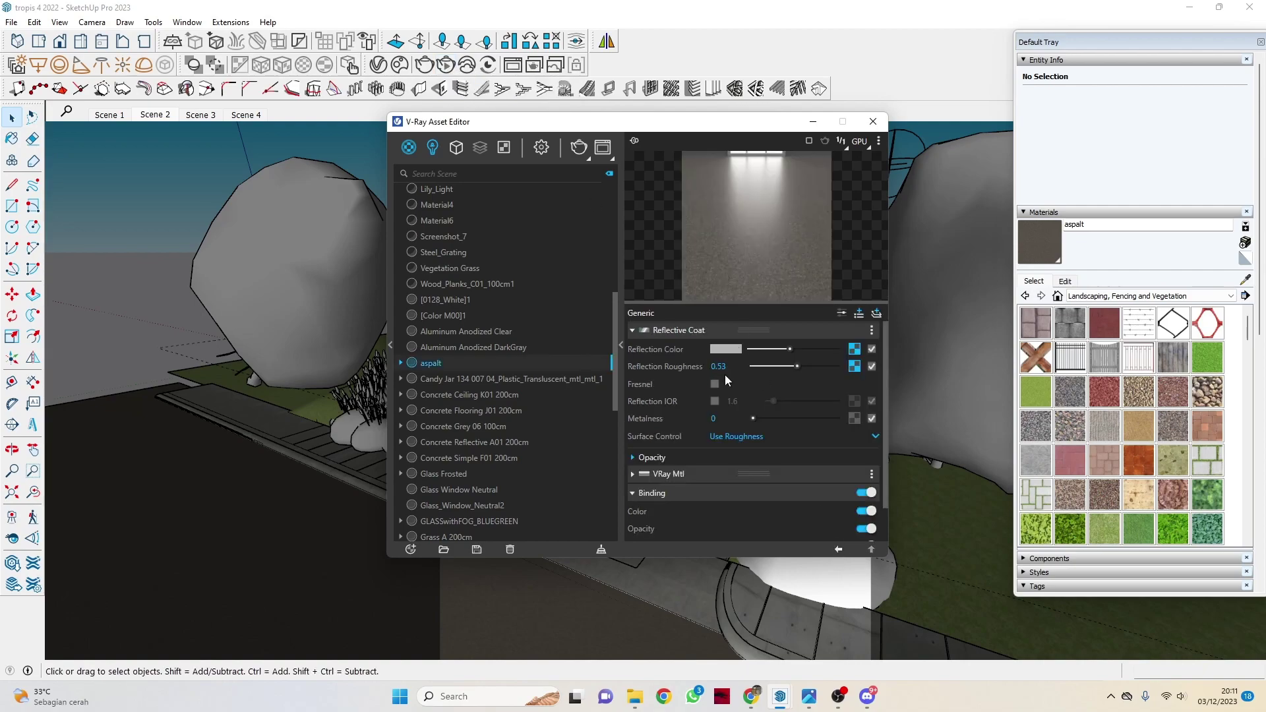
Inspect the Bump Map texture in the aspalt material's VRay Mtl layer and its source image, keeping the assigned file
scroll(726, 409, down, 1)
click(661, 436)
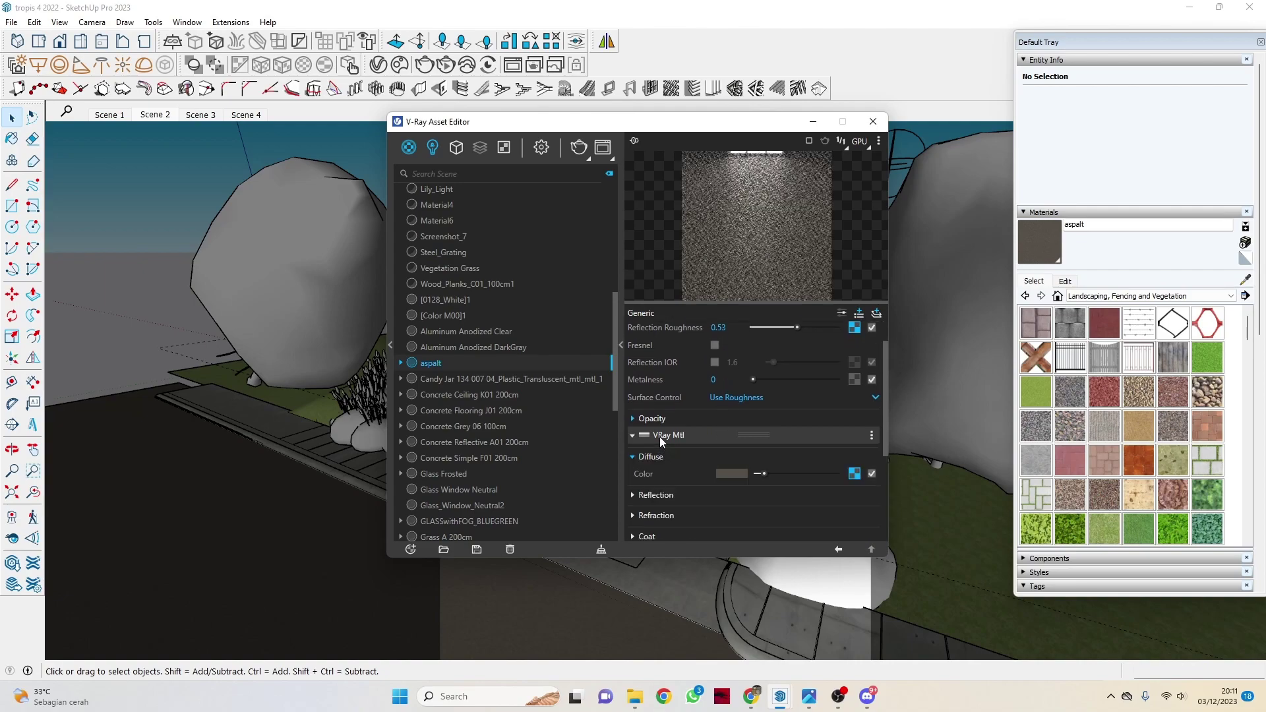
scroll(748, 461, down, 2)
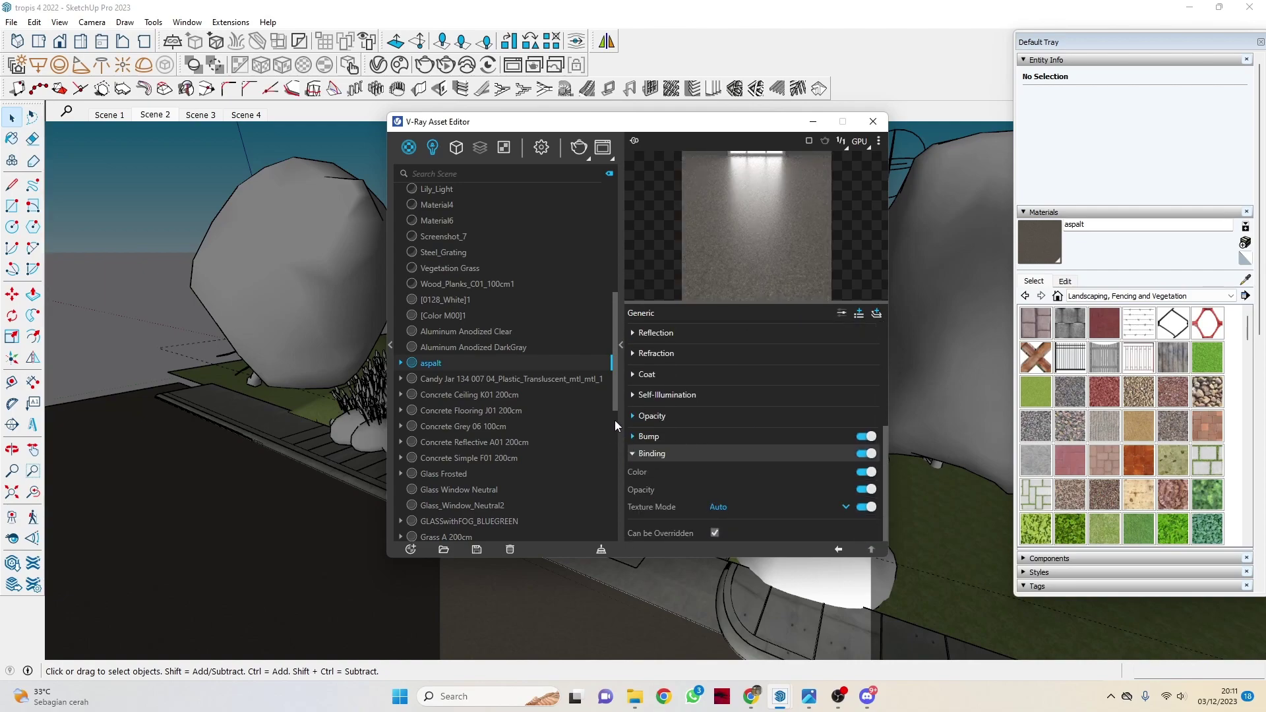
scroll(673, 447, up, 1)
click(649, 502)
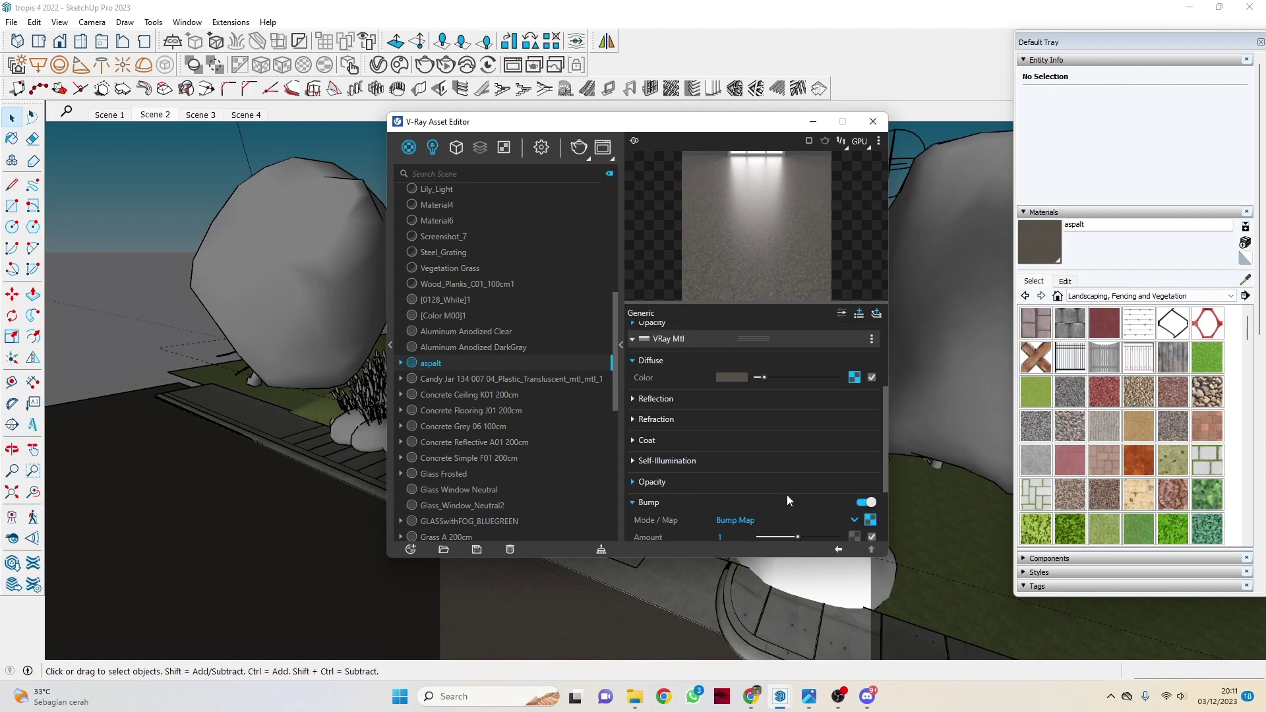
scroll(786, 495, down, 2)
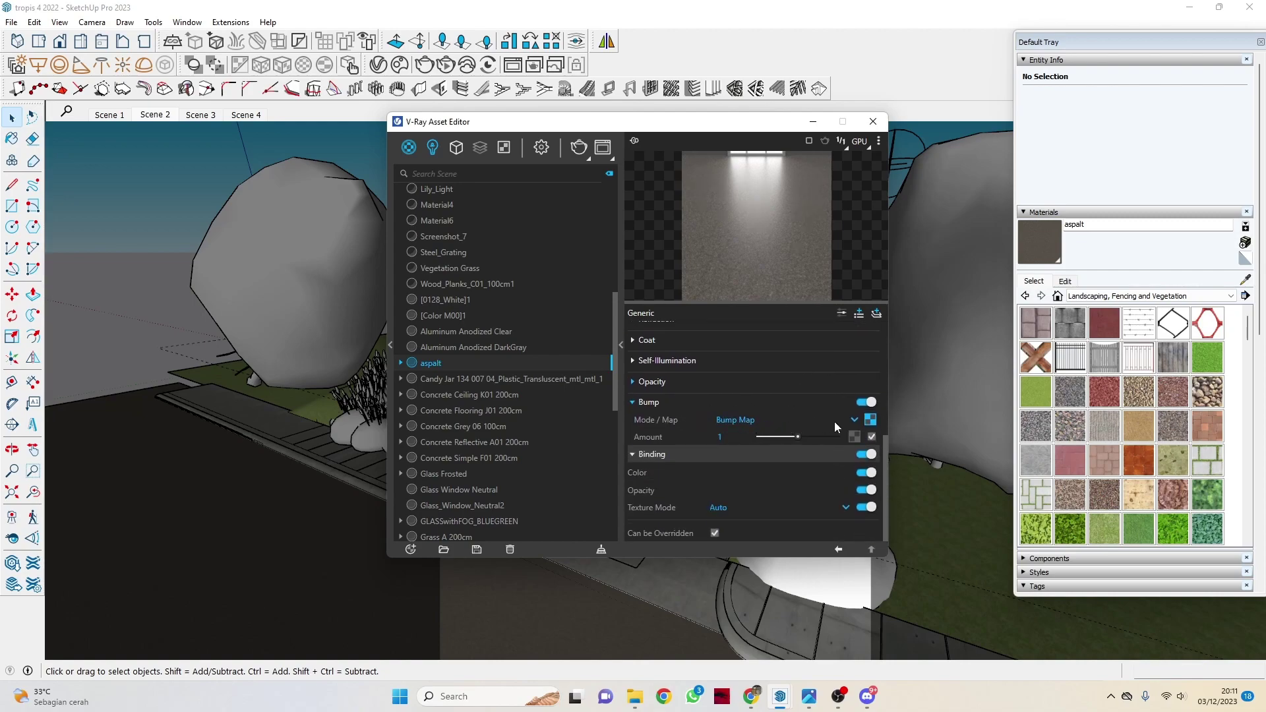
click(871, 419)
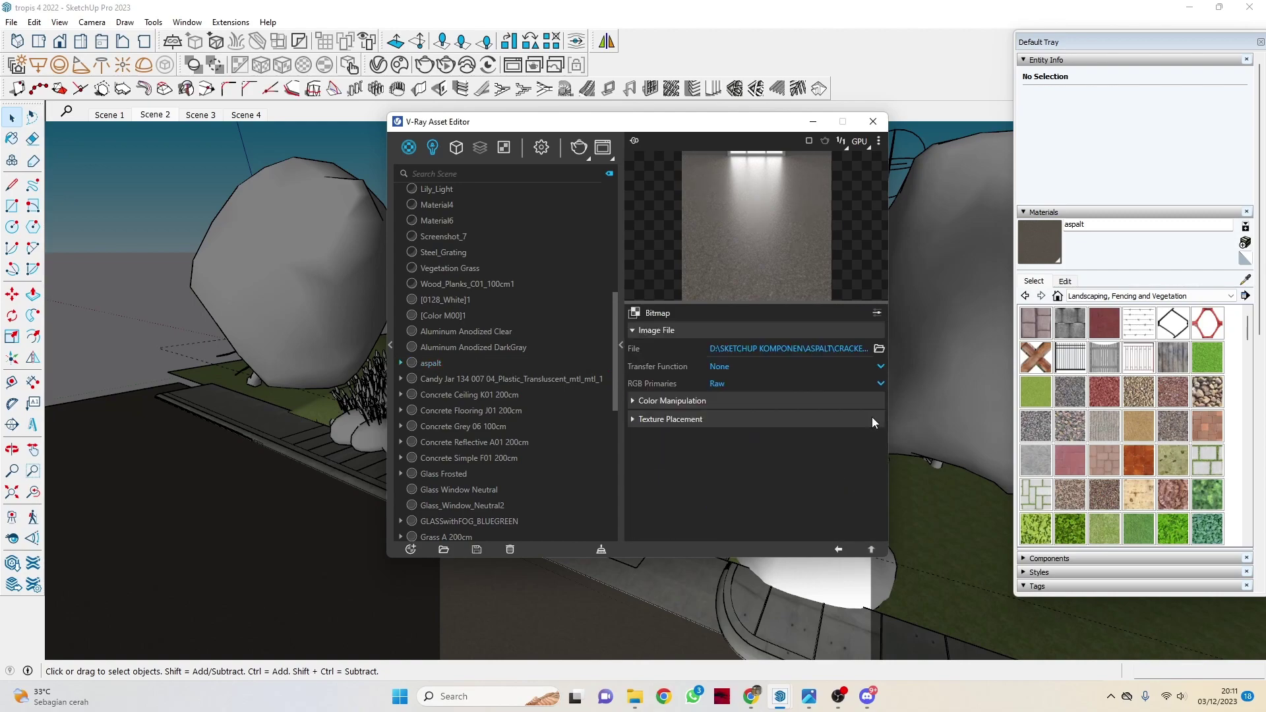
click(880, 351)
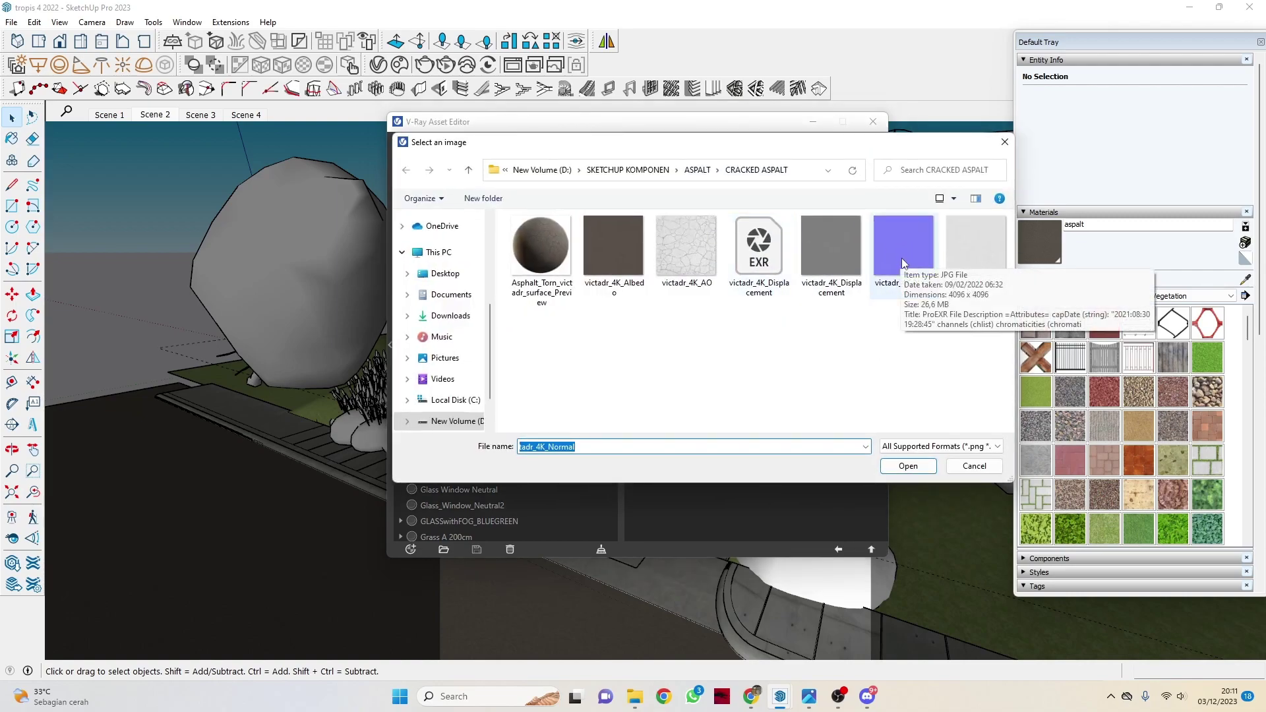
click(974, 466)
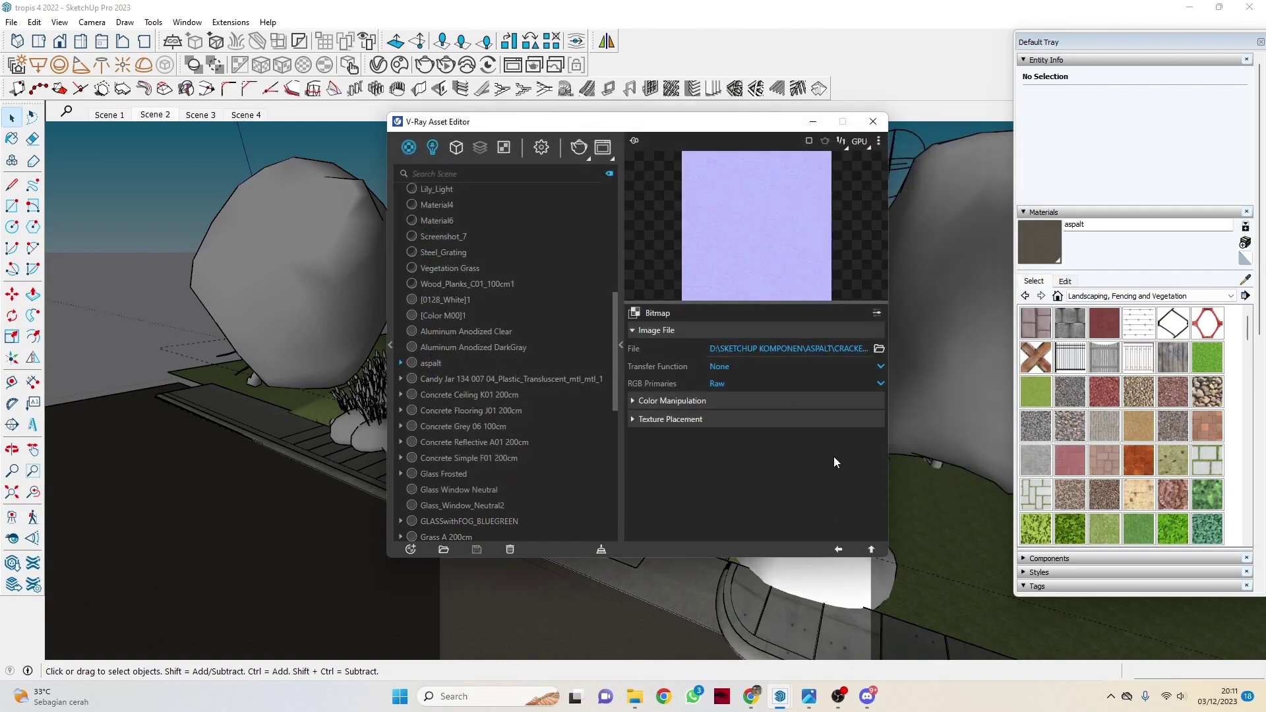
click(838, 550)
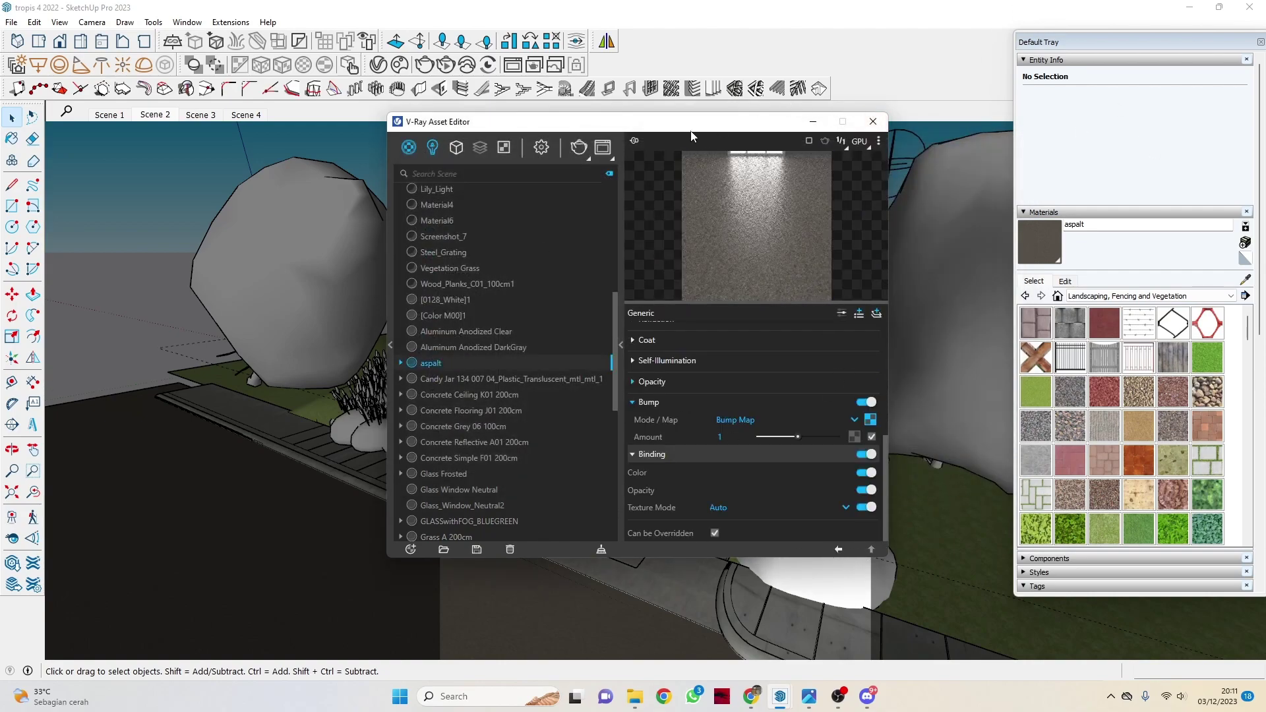
Sample the carport driveway's Concrete Grey 06 100cm and the curved front paving's Concrete Simple F01 200cm for inspection in the Asset Editor
mouse_move(693, 131)
mouse_down()
mouse_move(345, 205)
mouse_move(344, 192)
mouse_up()
click(1245, 280)
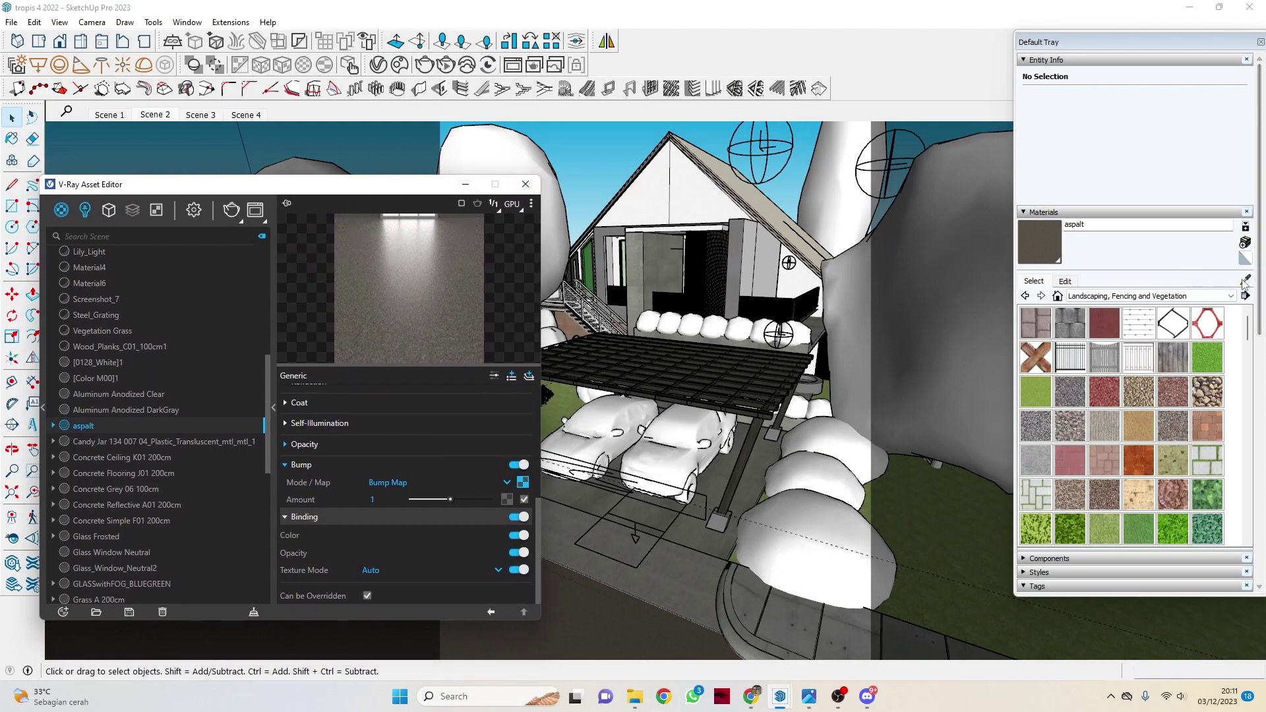
click(696, 553)
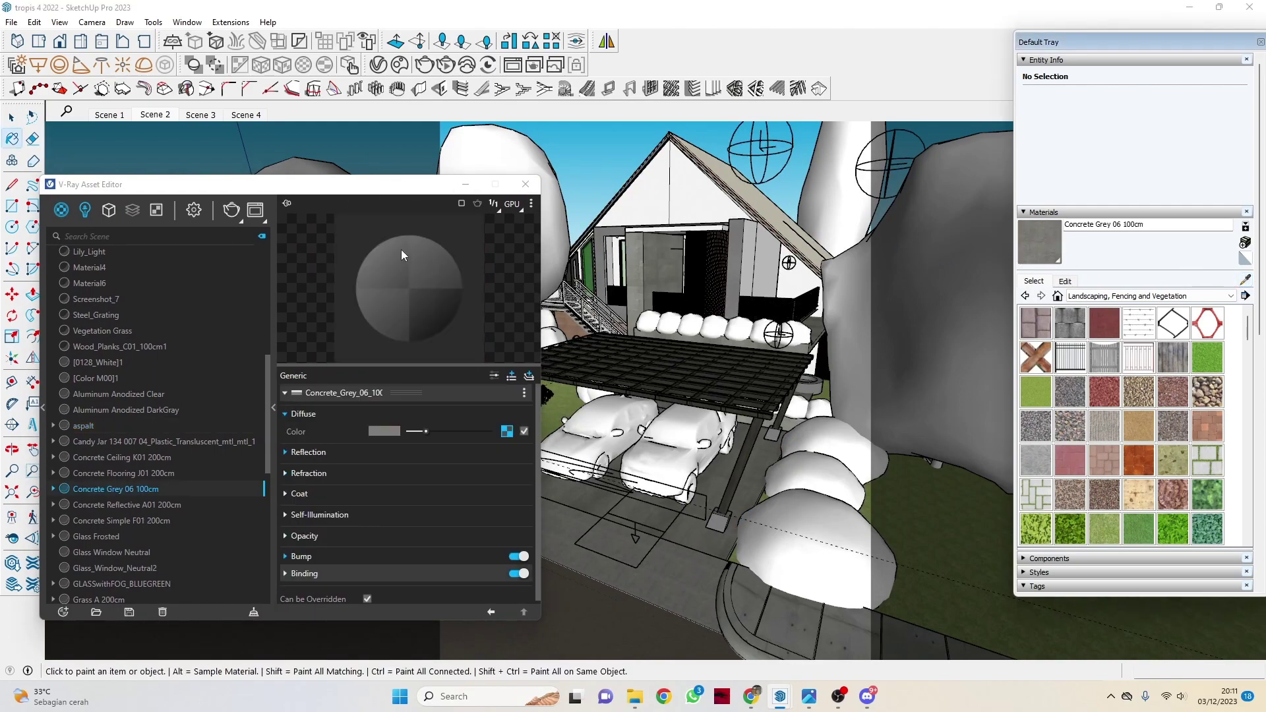
drag(397, 186, 415, 131)
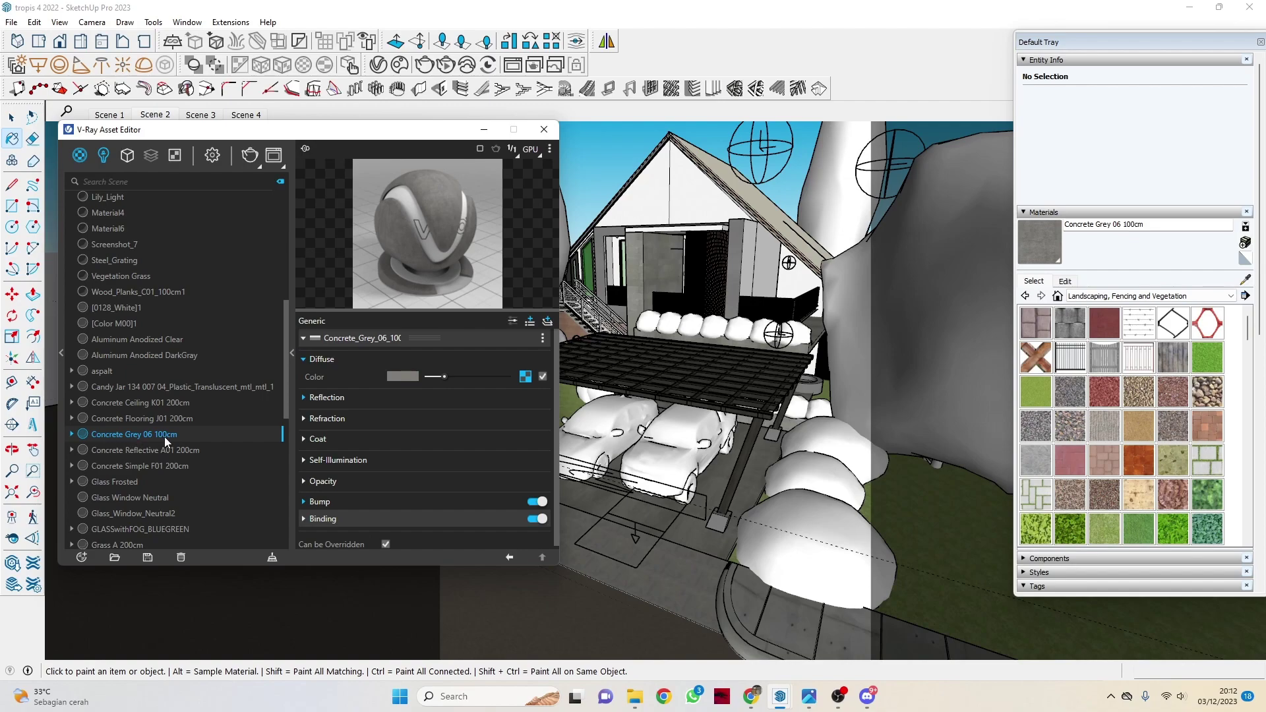
click(1245, 280)
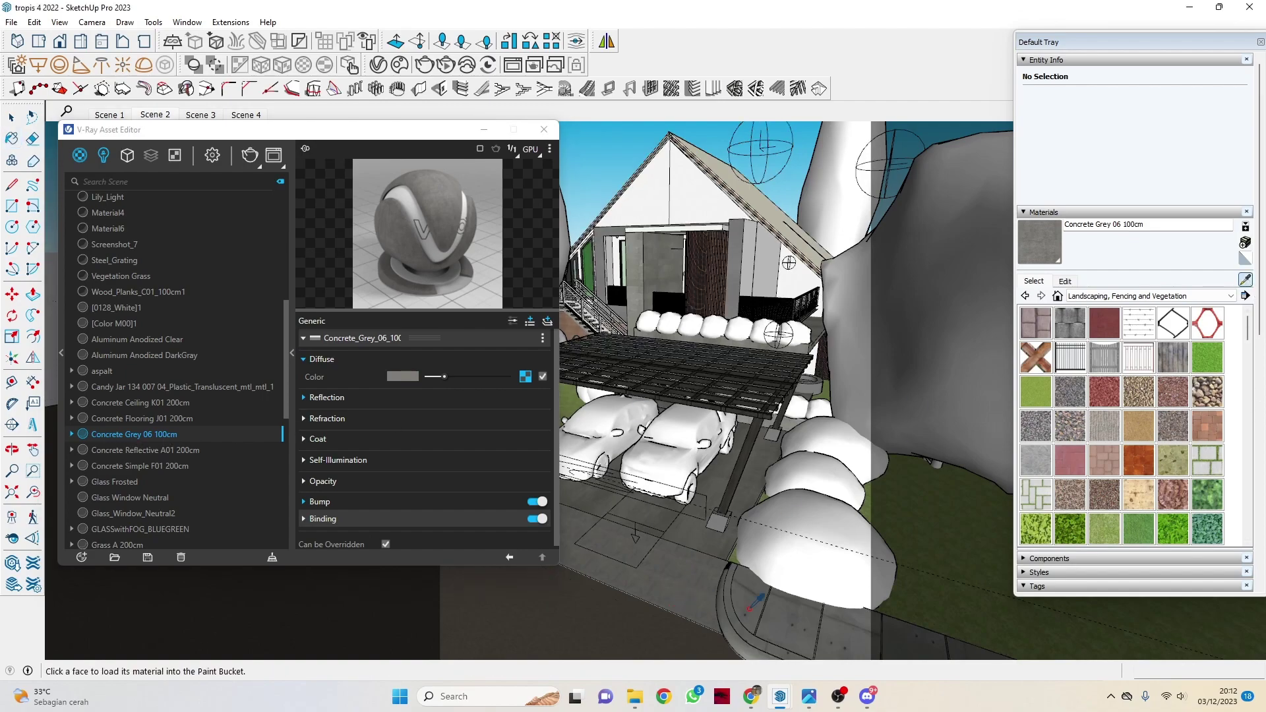
click(778, 621)
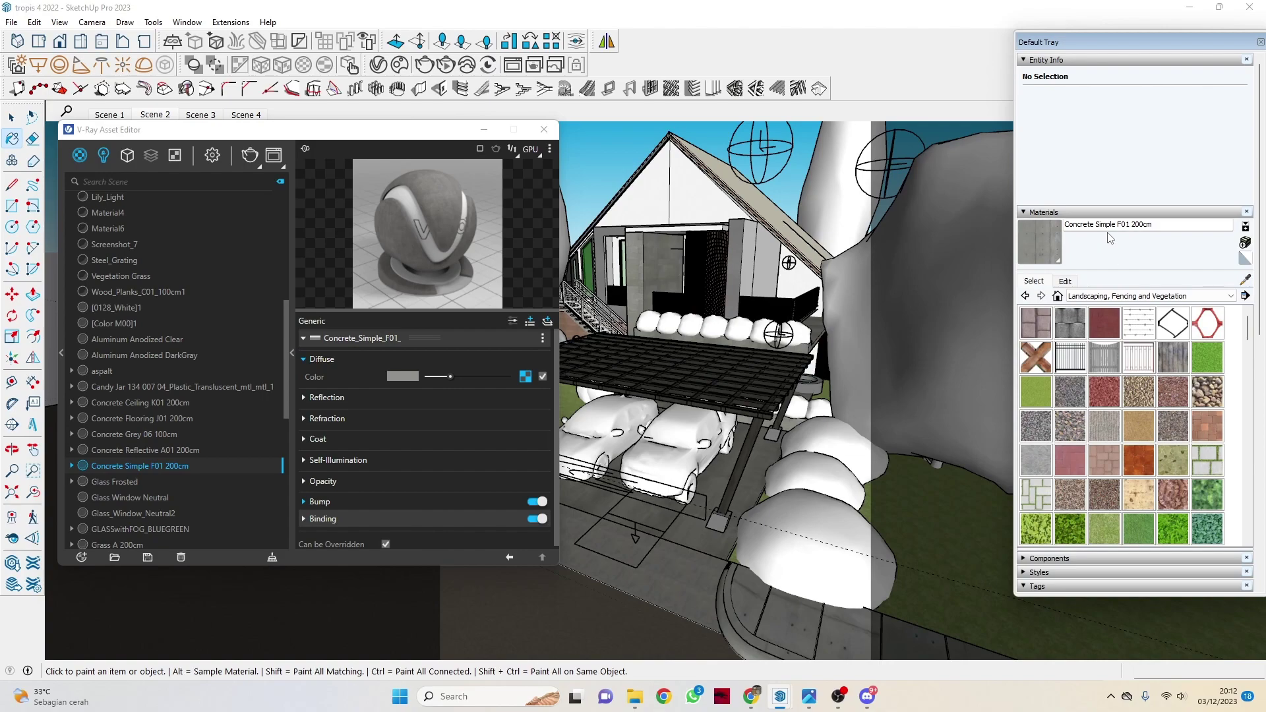
Sample the gable's Wall Stucco White 21-97 150cm, check its texture settings, and sample Concrete Ceiling K01 200cm beside the upper window
click(1245, 279)
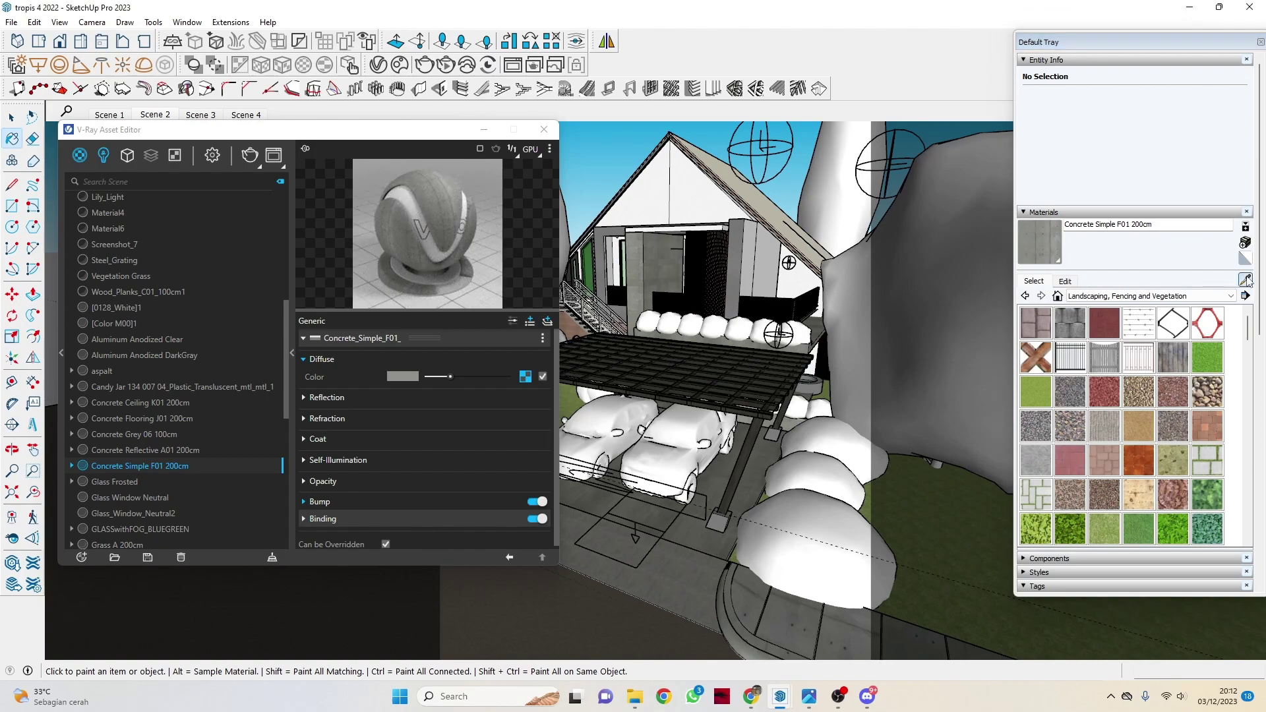
click(721, 201)
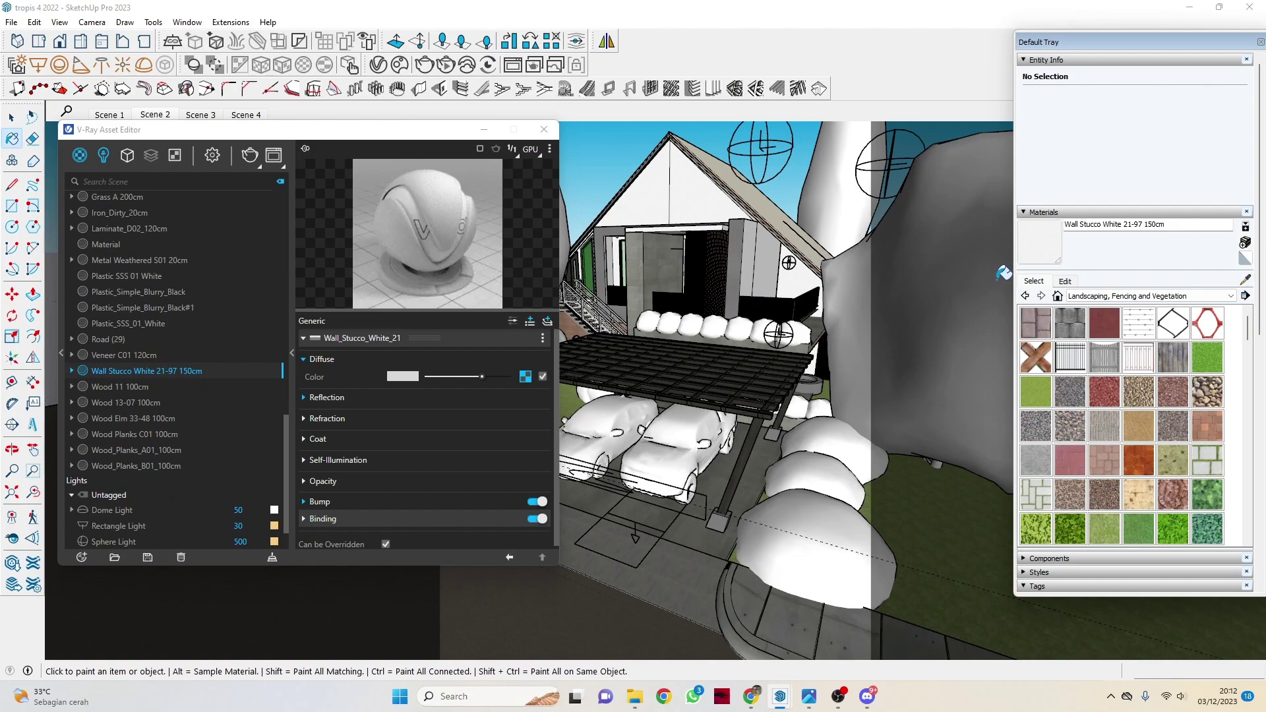
click(1064, 282)
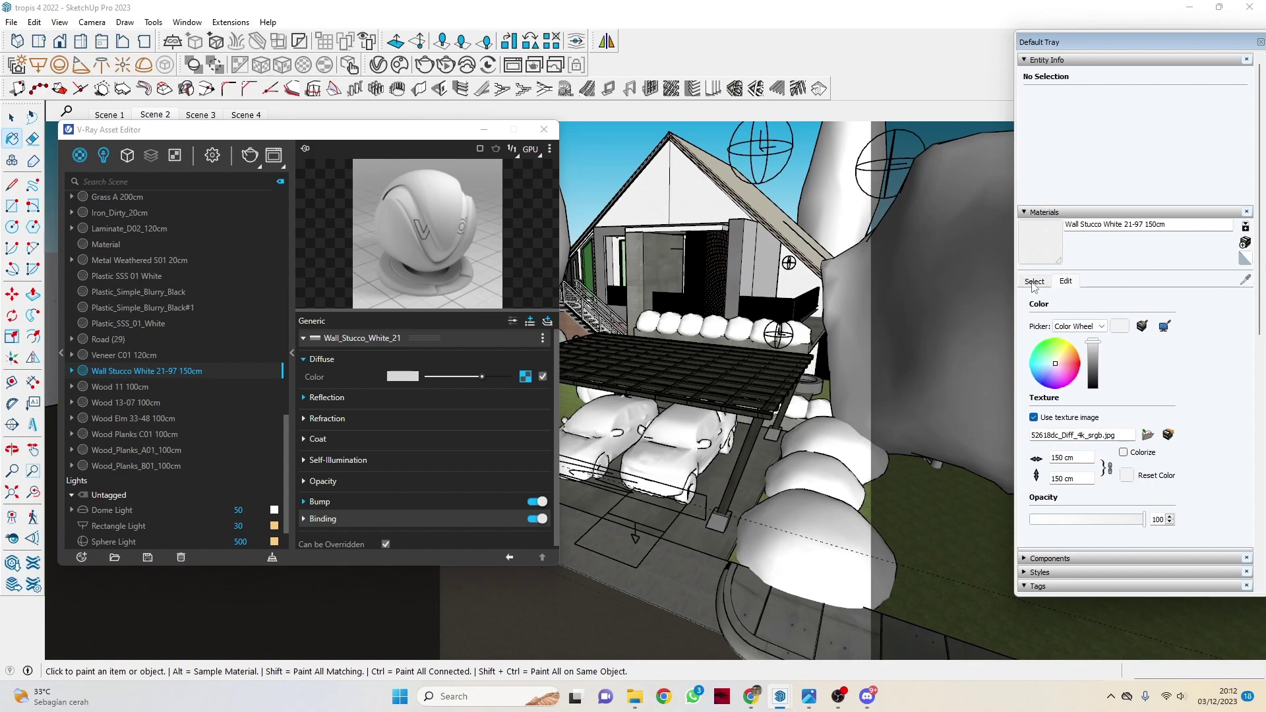
click(1033, 282)
click(1245, 280)
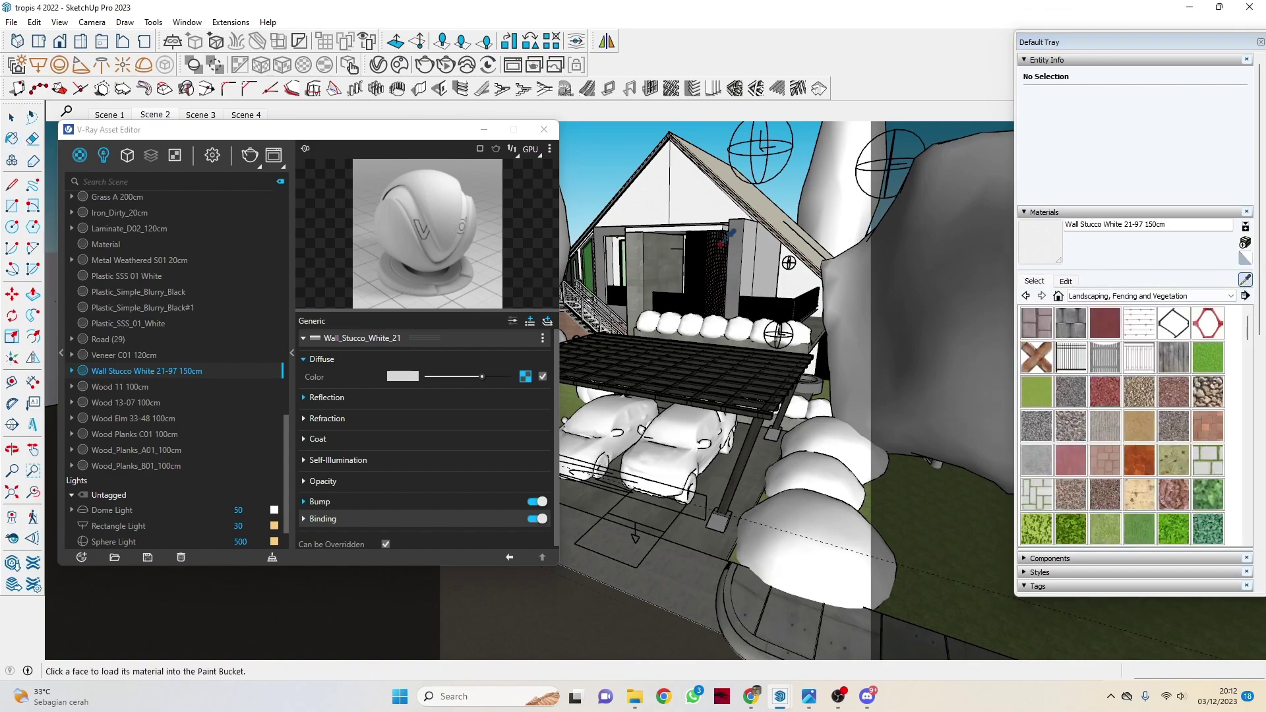
click(627, 263)
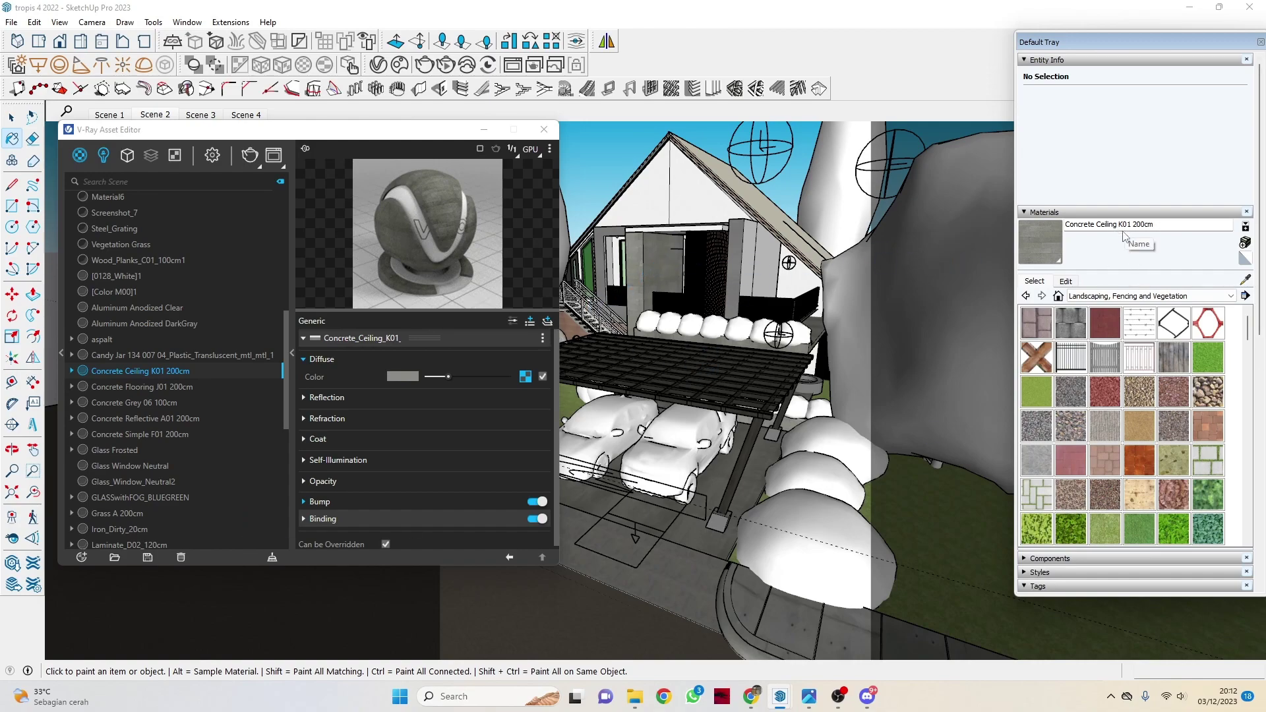
Sample the carport post's Laminate_D02_120cm and the canopy roof's GLASSwithFOG_BLUEGREEN to inspect both materials
middle_drag(745, 376, 920, 438)
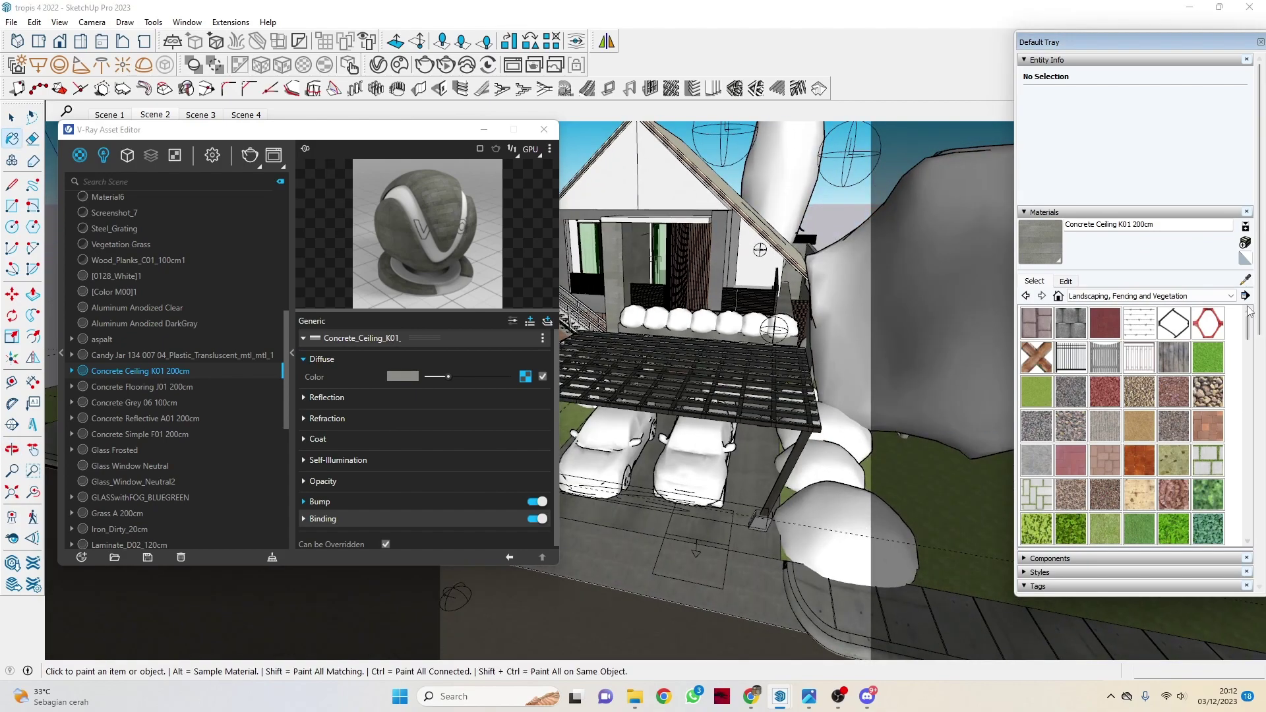
click(1244, 282)
scroll(780, 447, up, 4)
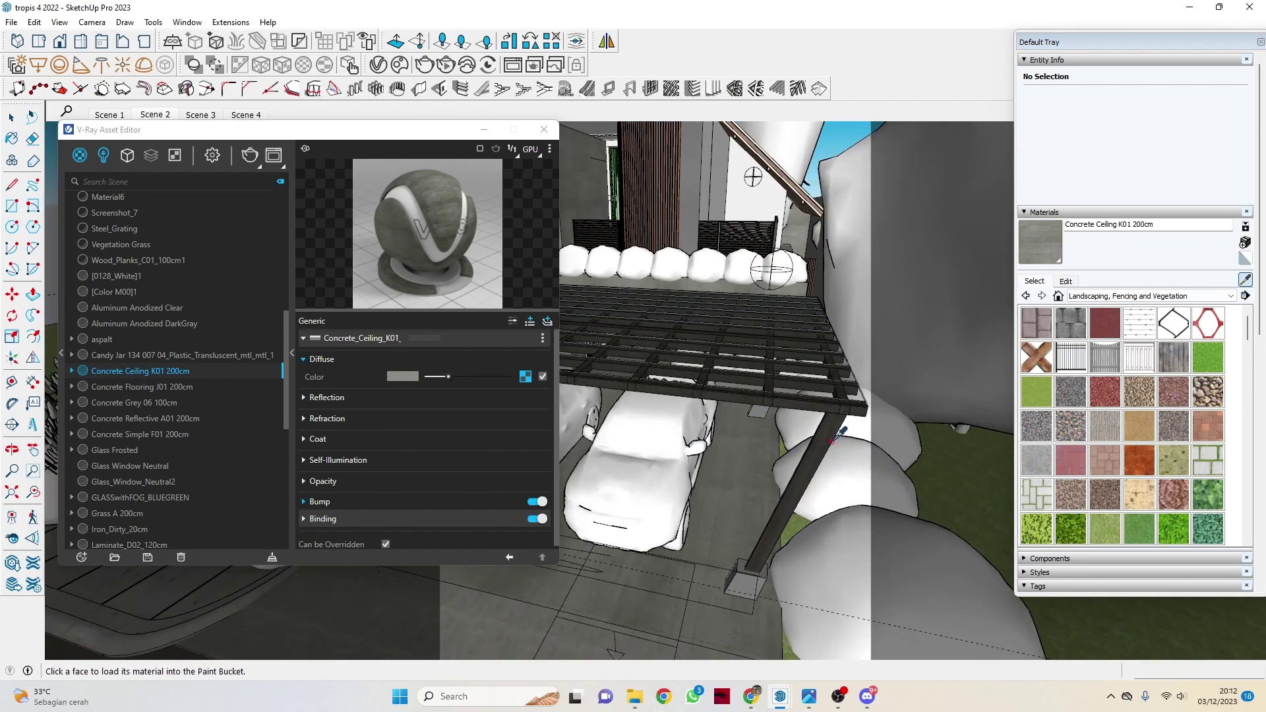
click(831, 437)
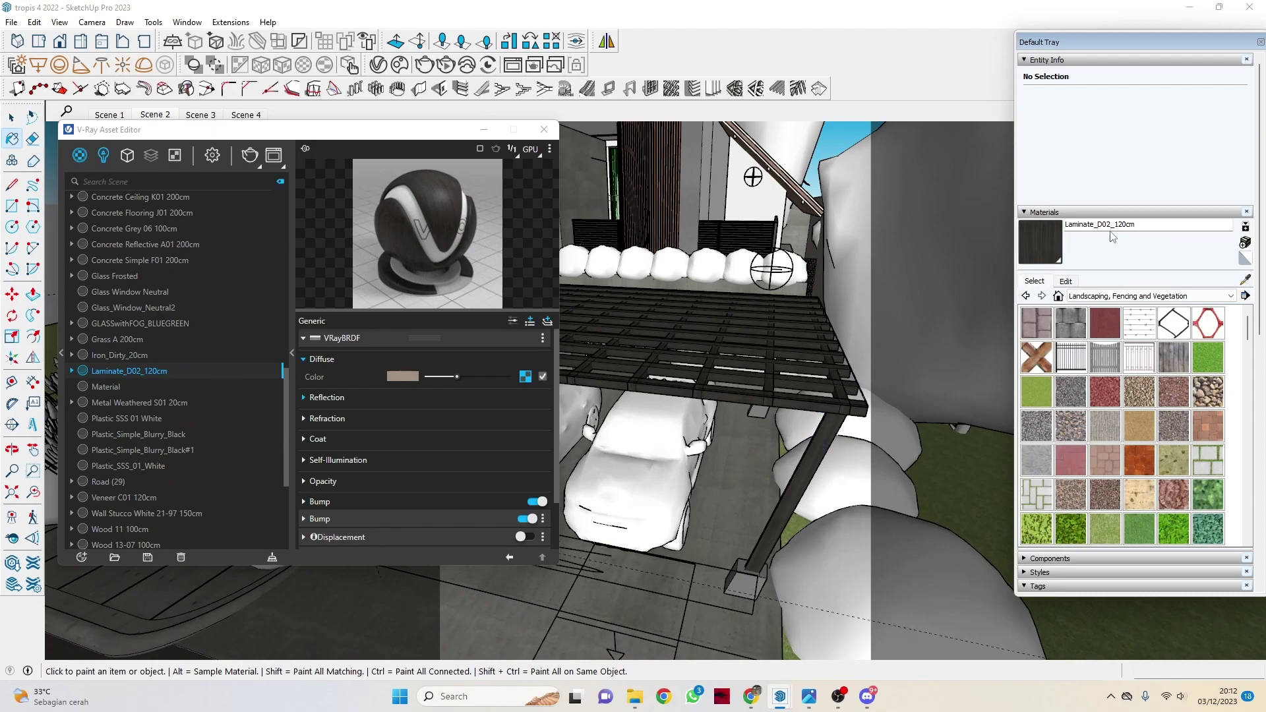
click(1245, 281)
click(812, 385)
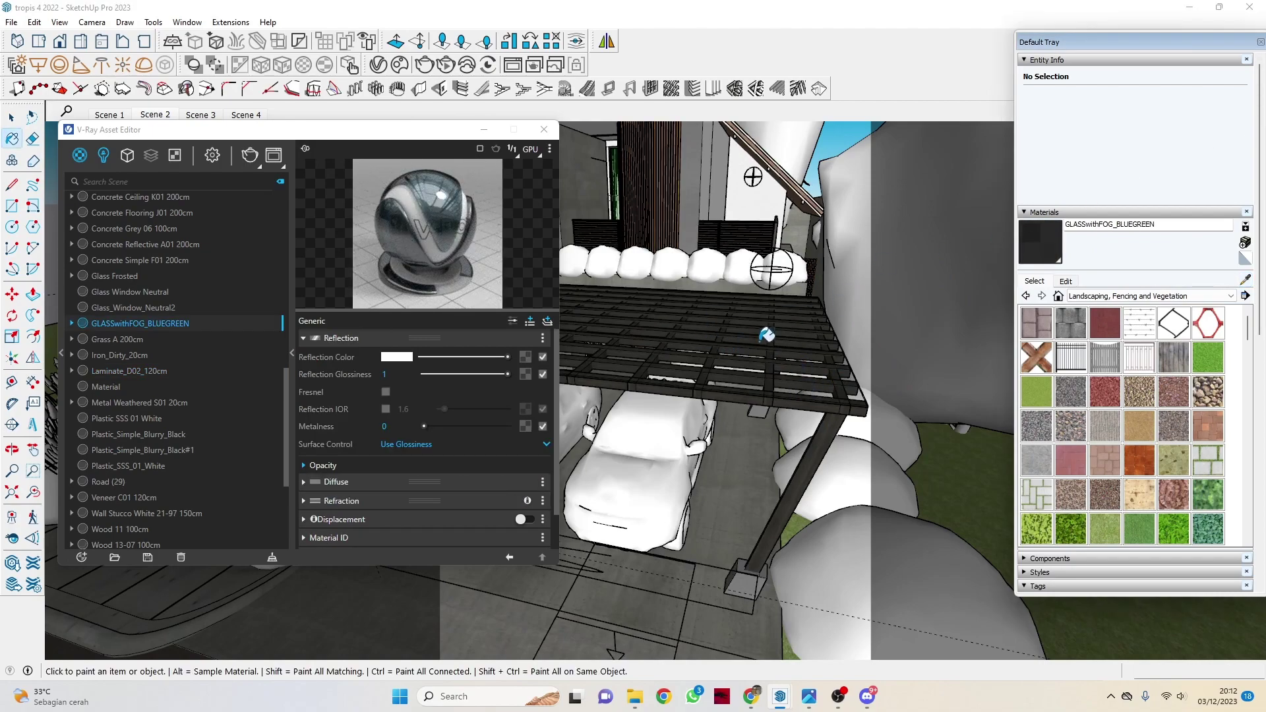
Show the V-Ray material library beside the scene materials and hide the material settings, with the house façade in view
scroll(877, 304, down, 5)
scroll(824, 291, down, 2)
middle_drag(824, 291, 817, 239)
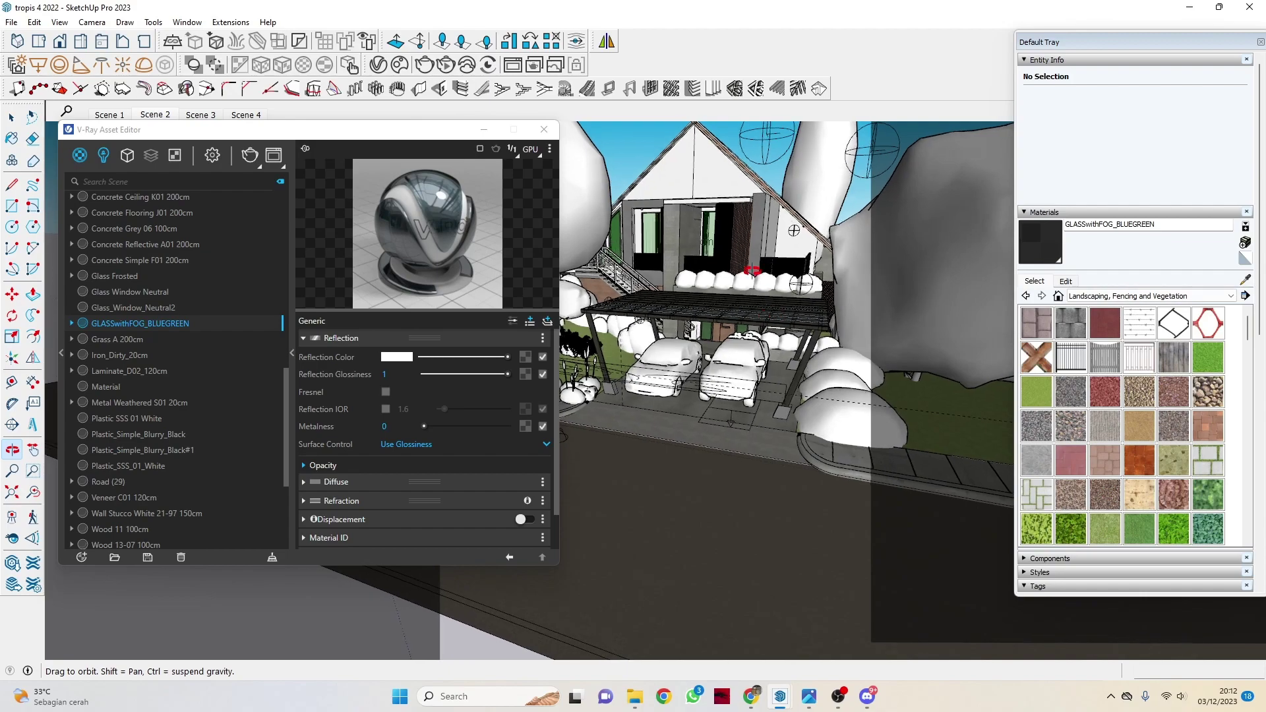
drag(440, 137, 687, 118)
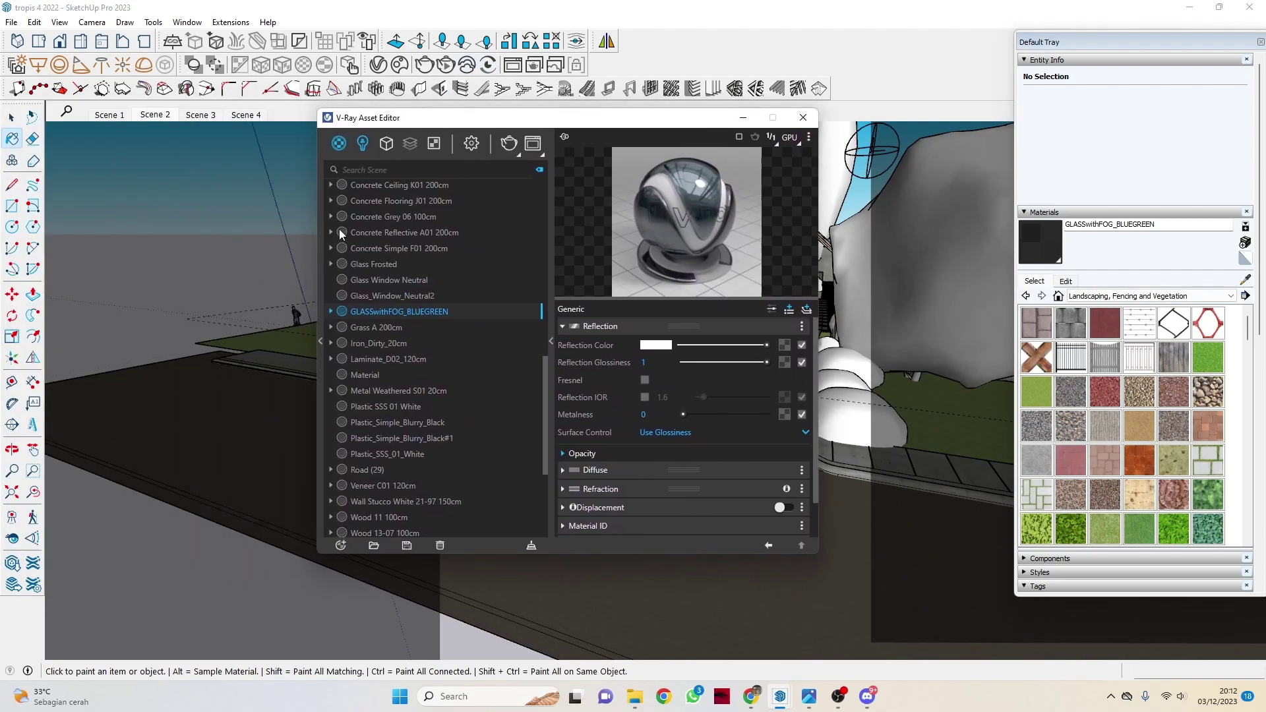
click(321, 317)
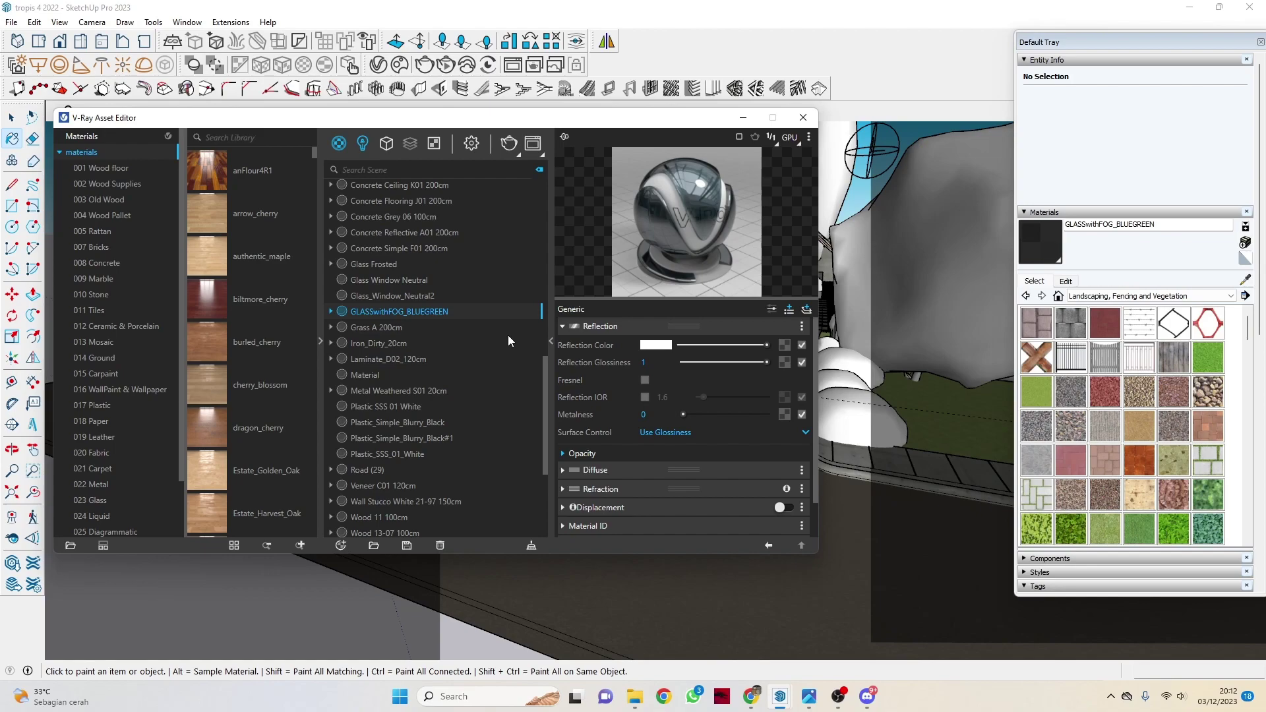
click(551, 343)
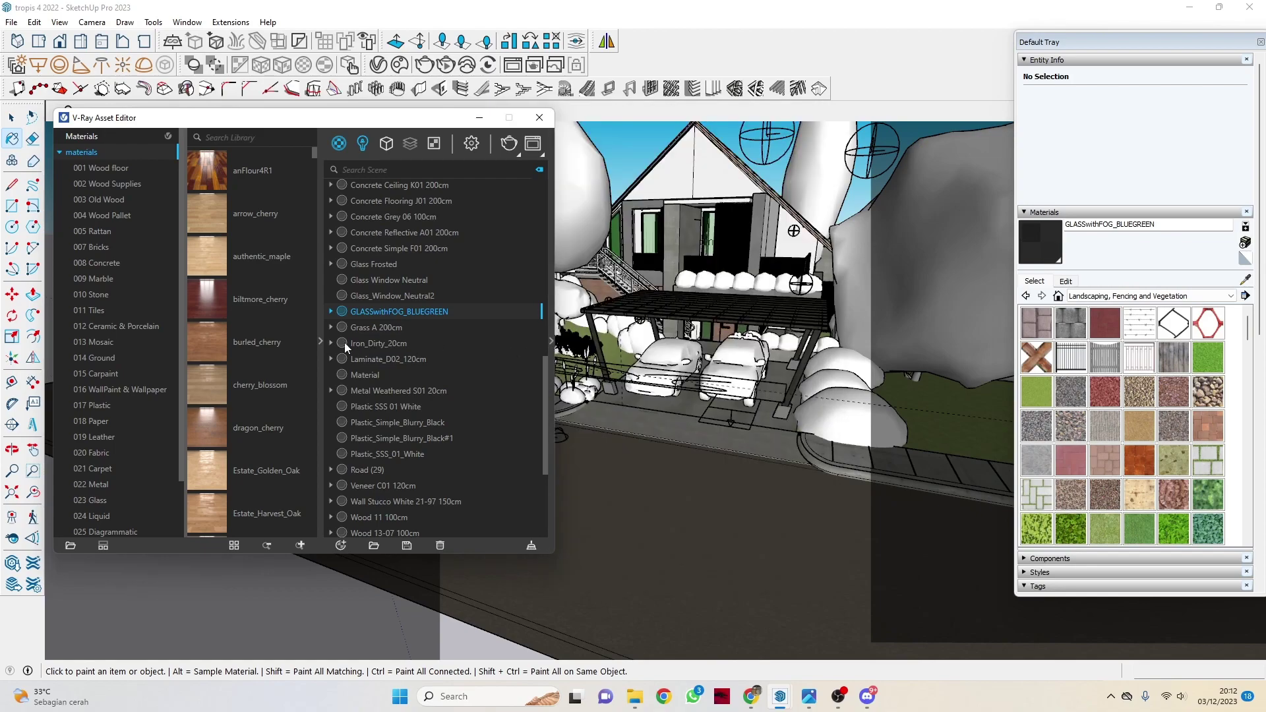
Hide the material library, minimize the Asset Editor, and examine the carport canopy and house façade from several viewpoints
click(320, 339)
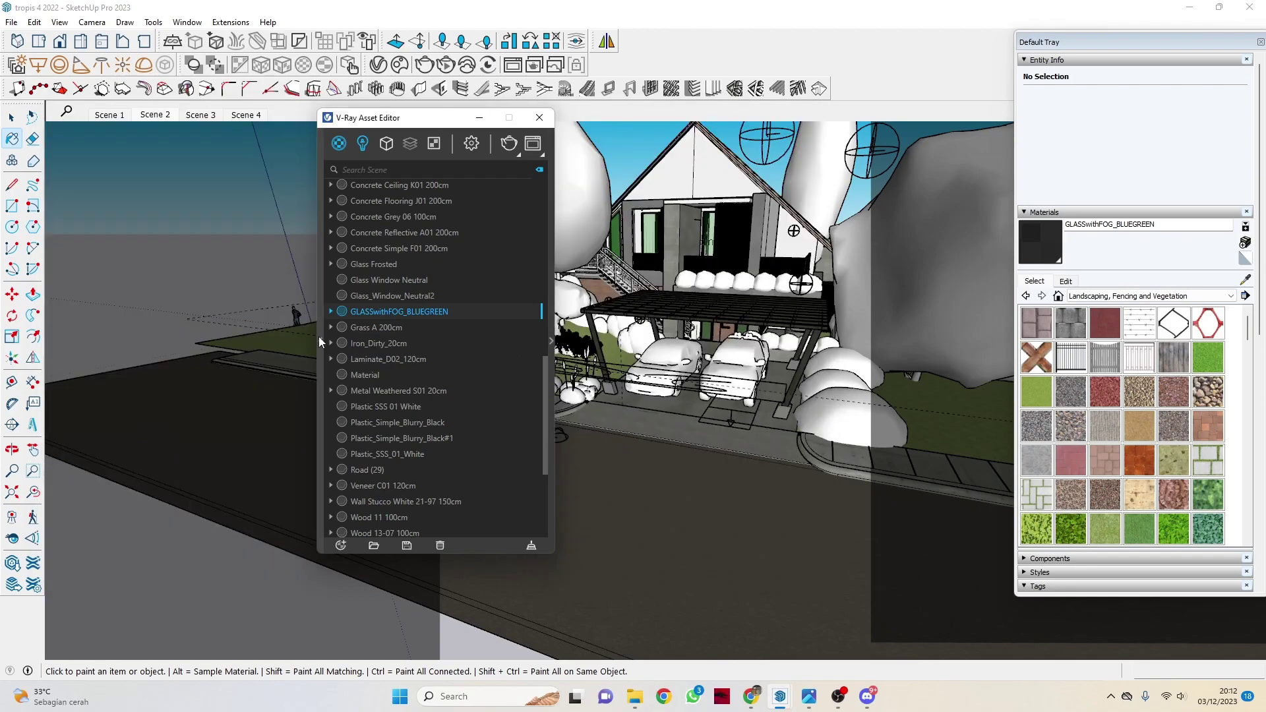
click(479, 120)
middle_drag(678, 511, 704, 573)
middle_drag(640, 483, 531, 280)
scroll(757, 235, up, 7)
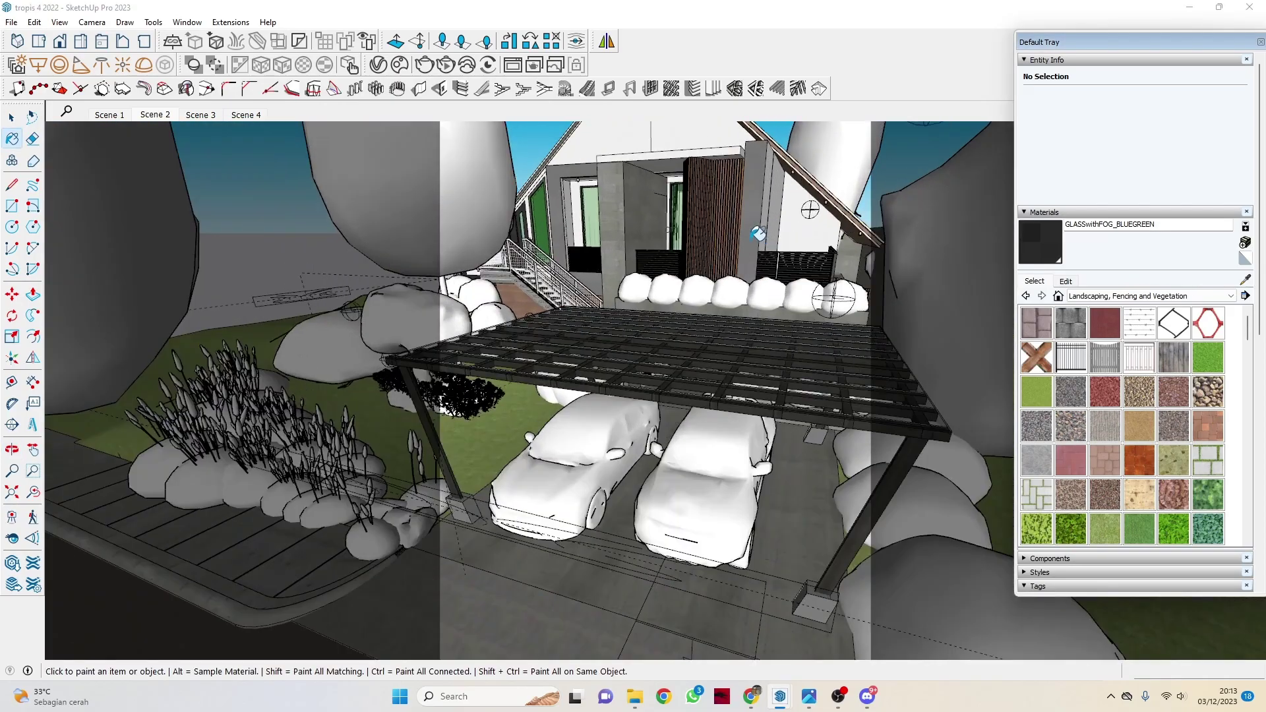
scroll(733, 232, down, 6)
middle_drag(492, 446, 647, 375)
scroll(600, 362, down, 3)
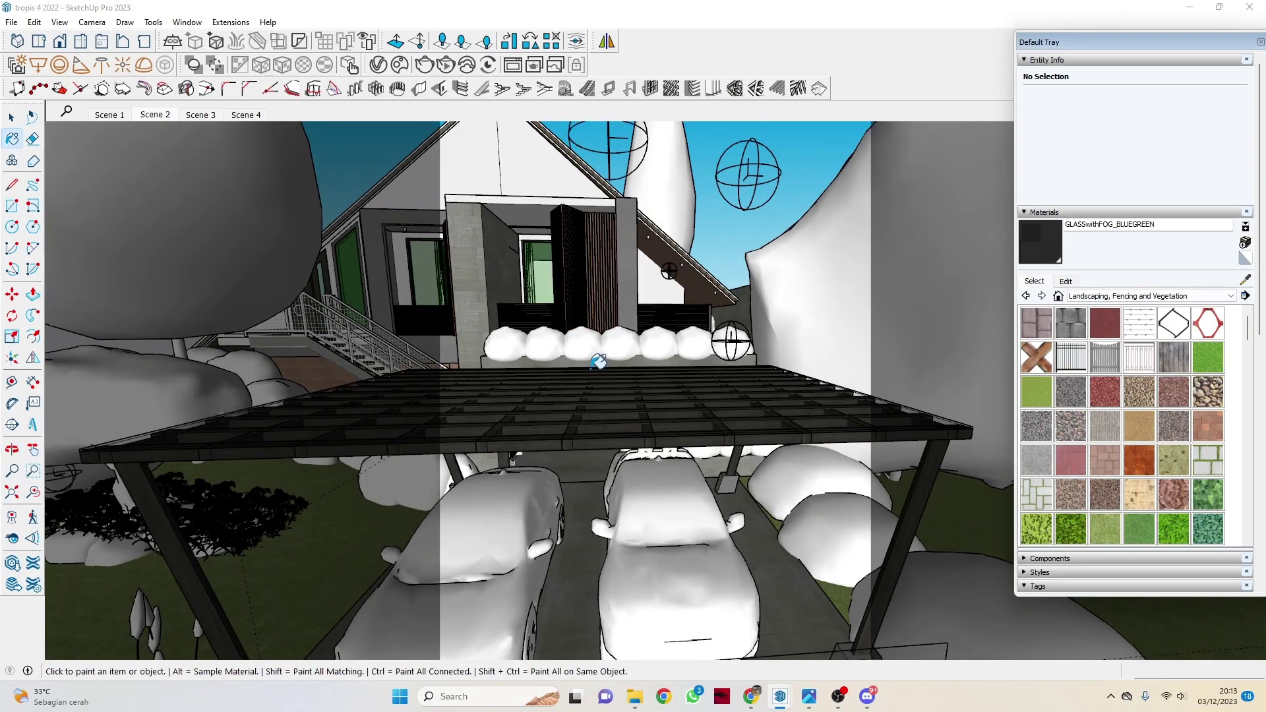
click(586, 369)
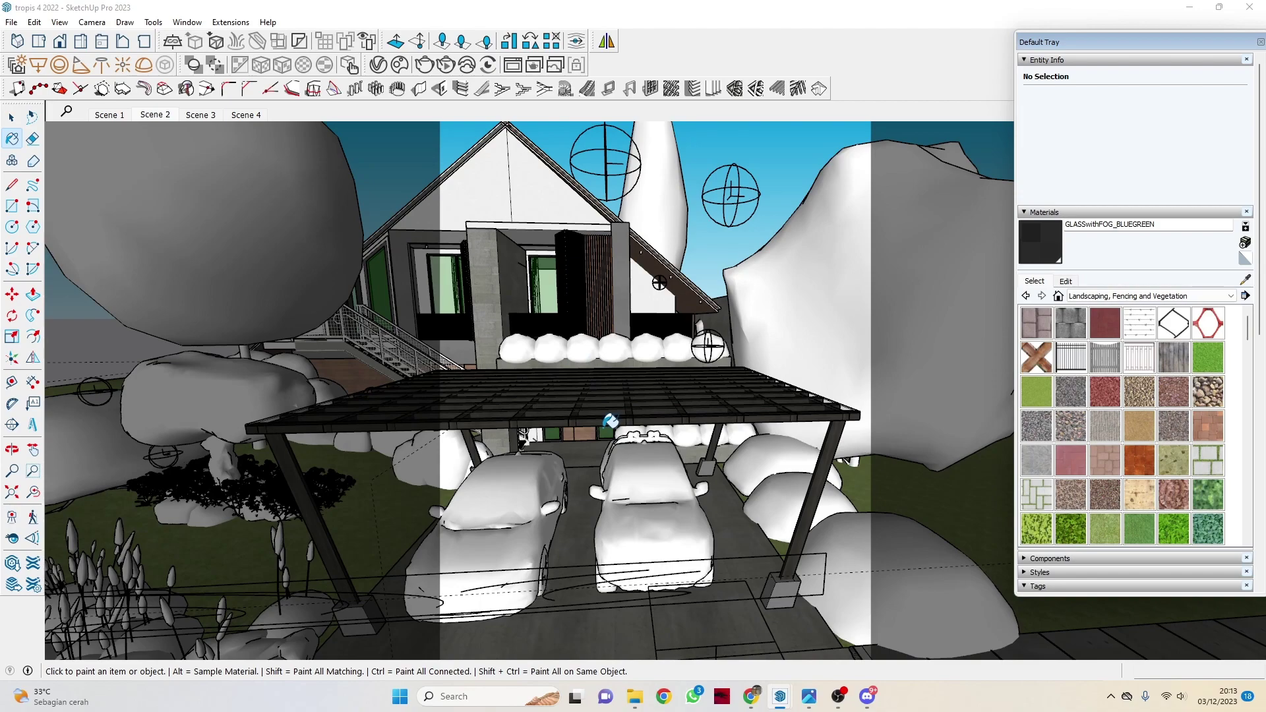
scroll(610, 420, down, 4)
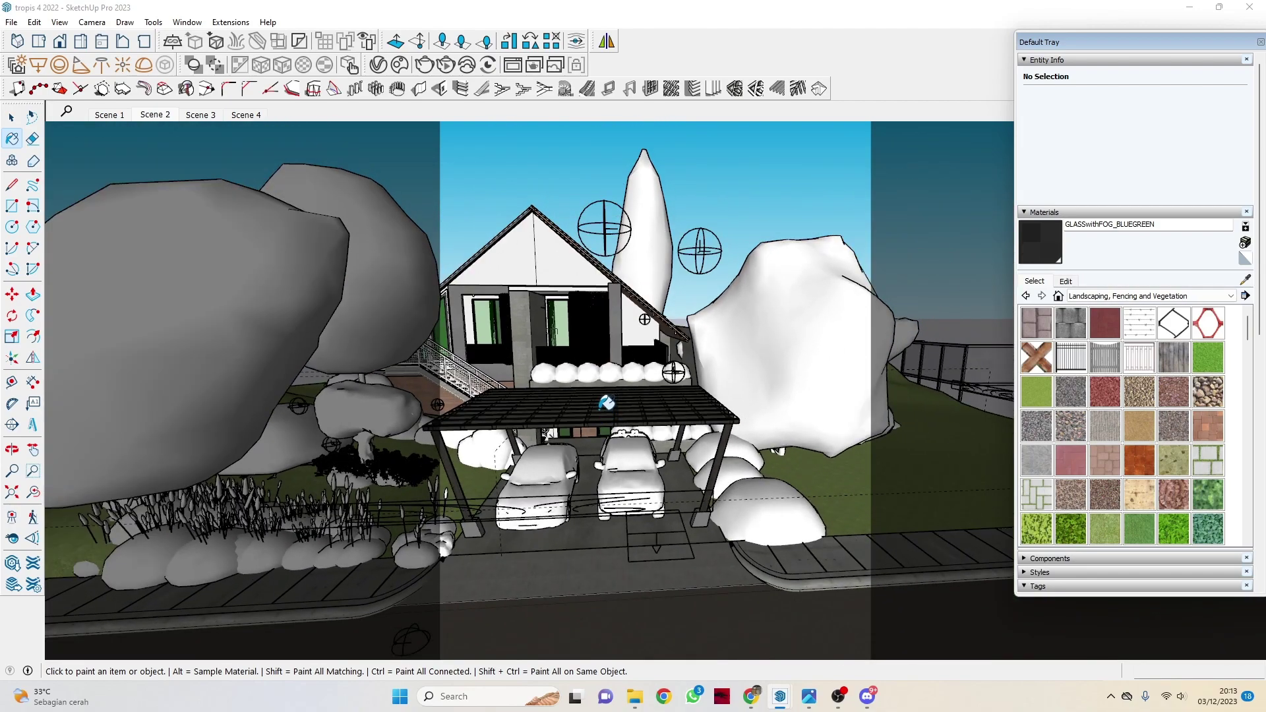
middle_drag(607, 402, 613, 328)
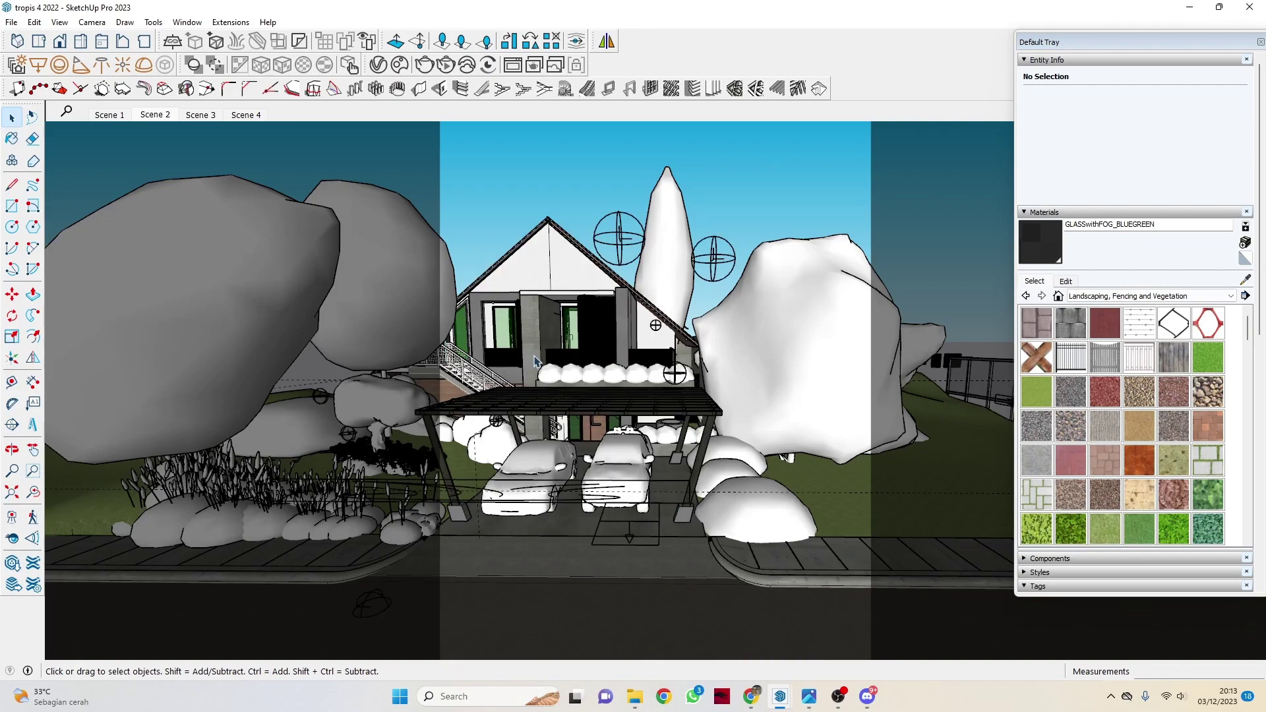
Select the tall European Rowan 67-49 tree beside the house and show its Cosmos asset preview and parameters in the Asset Editor
middle_drag(555, 356, 725, 310)
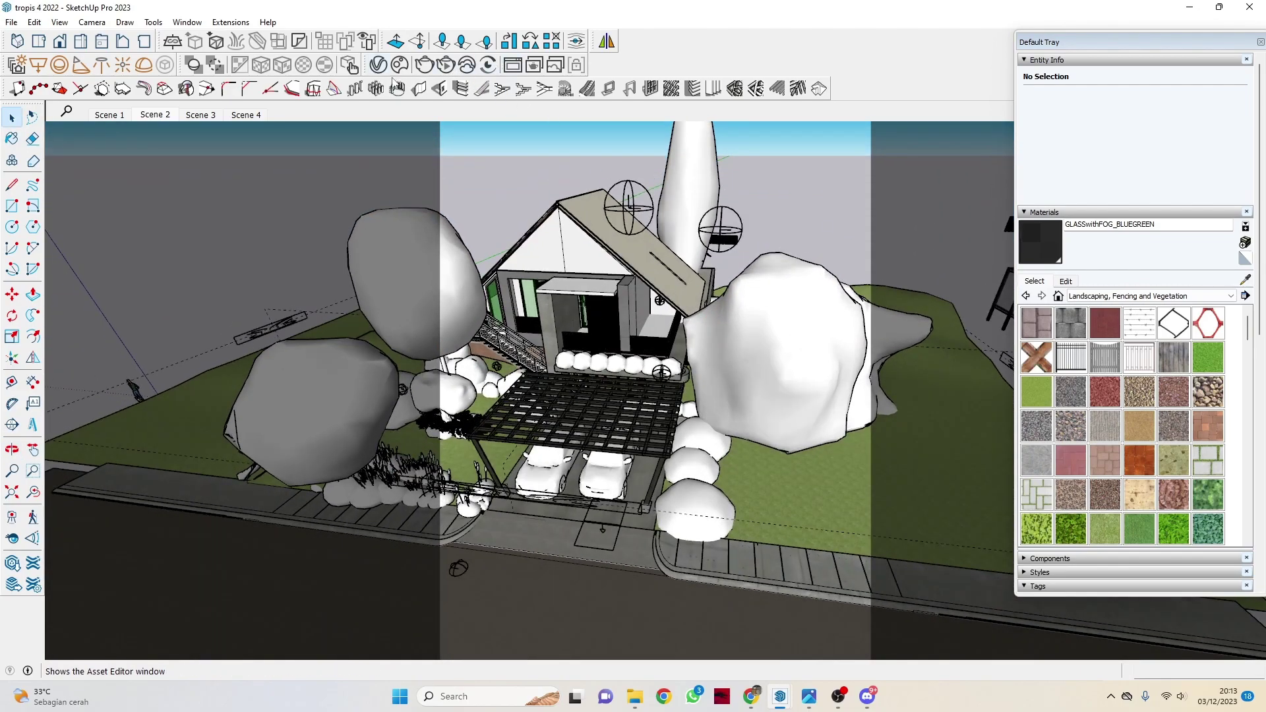
scroll(477, 496, up, 8)
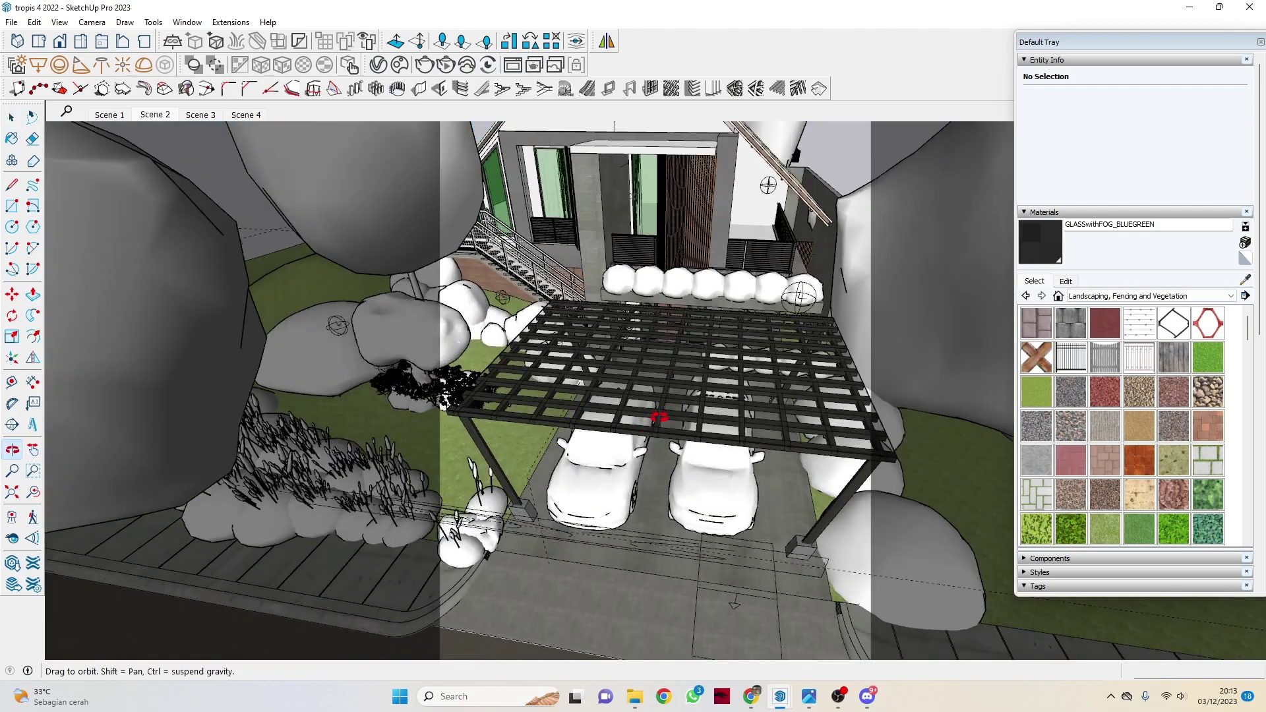
scroll(694, 397, down, 5)
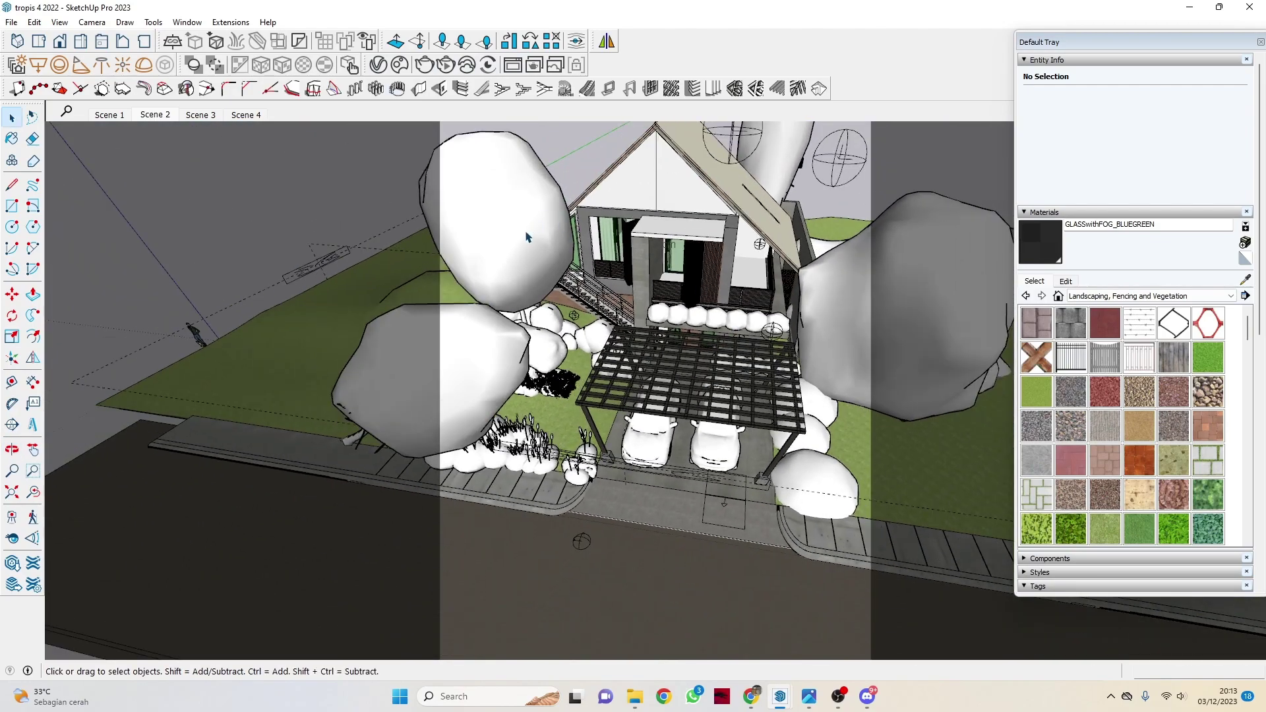
click(526, 236)
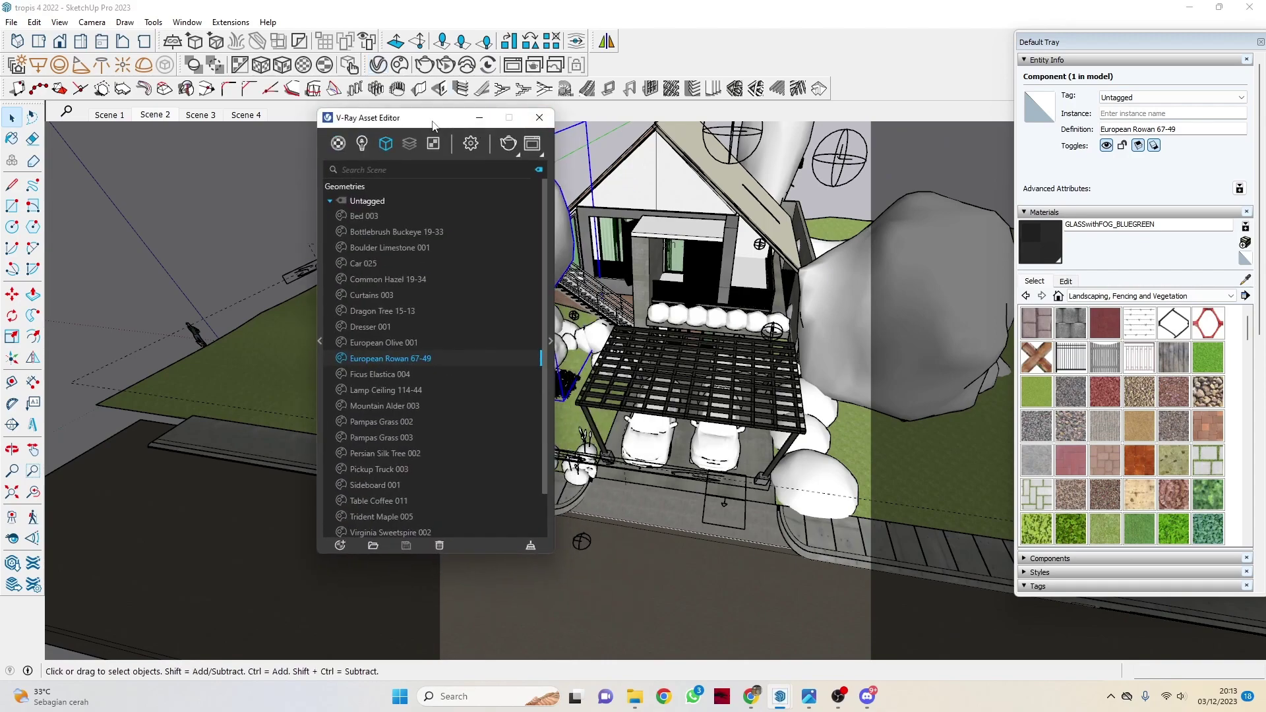
click(431, 354)
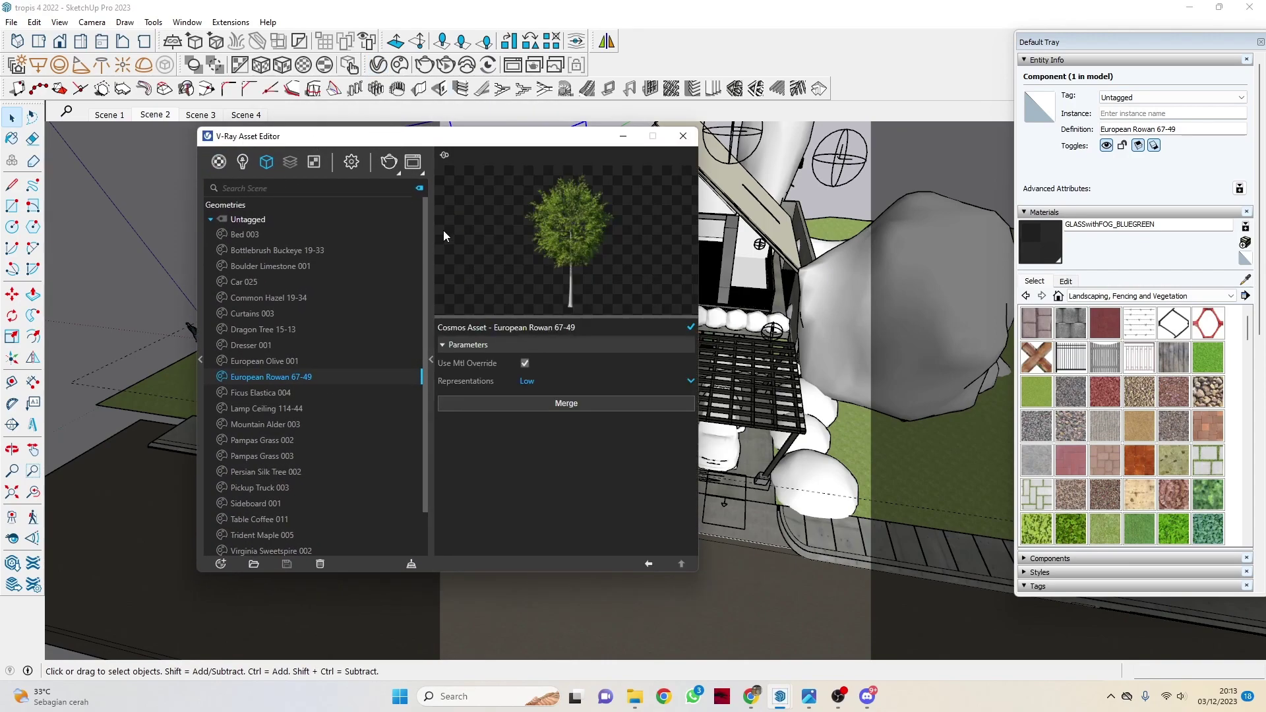
drag(506, 140, 168, 139)
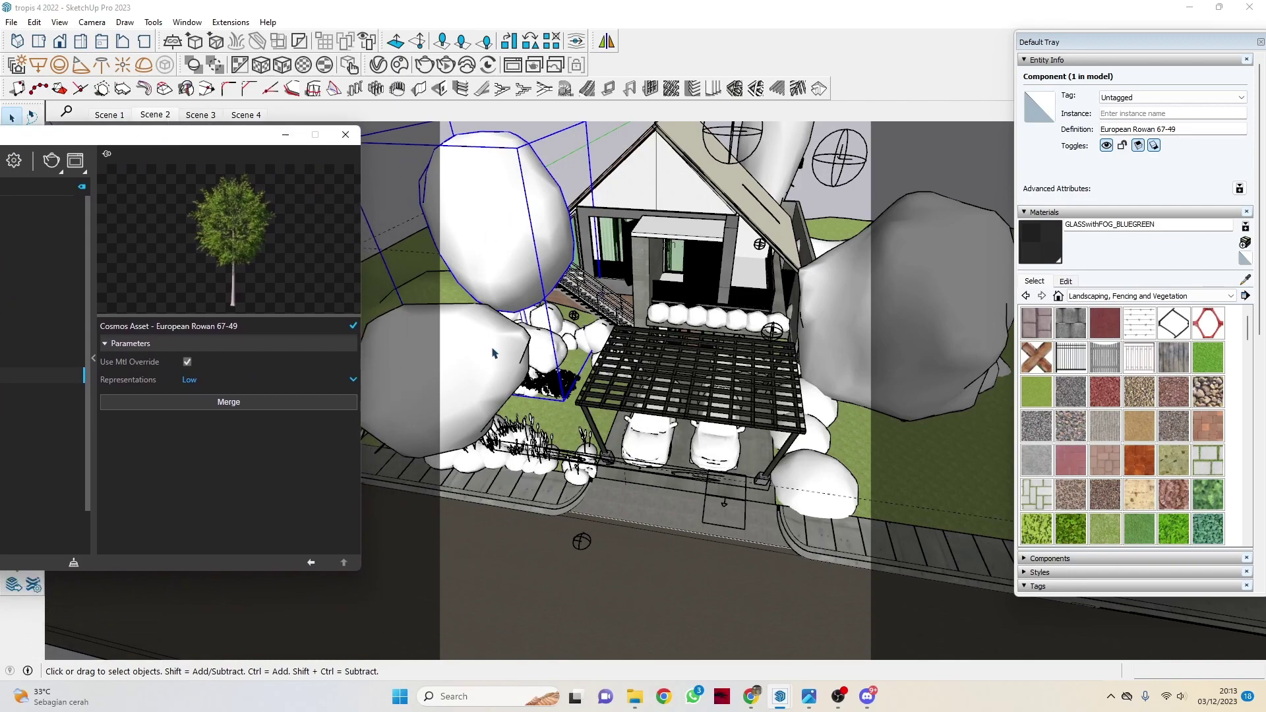
Select the Trident Maple 005, Pampas Grass 003, European Rowan 67-49 and European Olive 001 to preview each asset
click(470, 358)
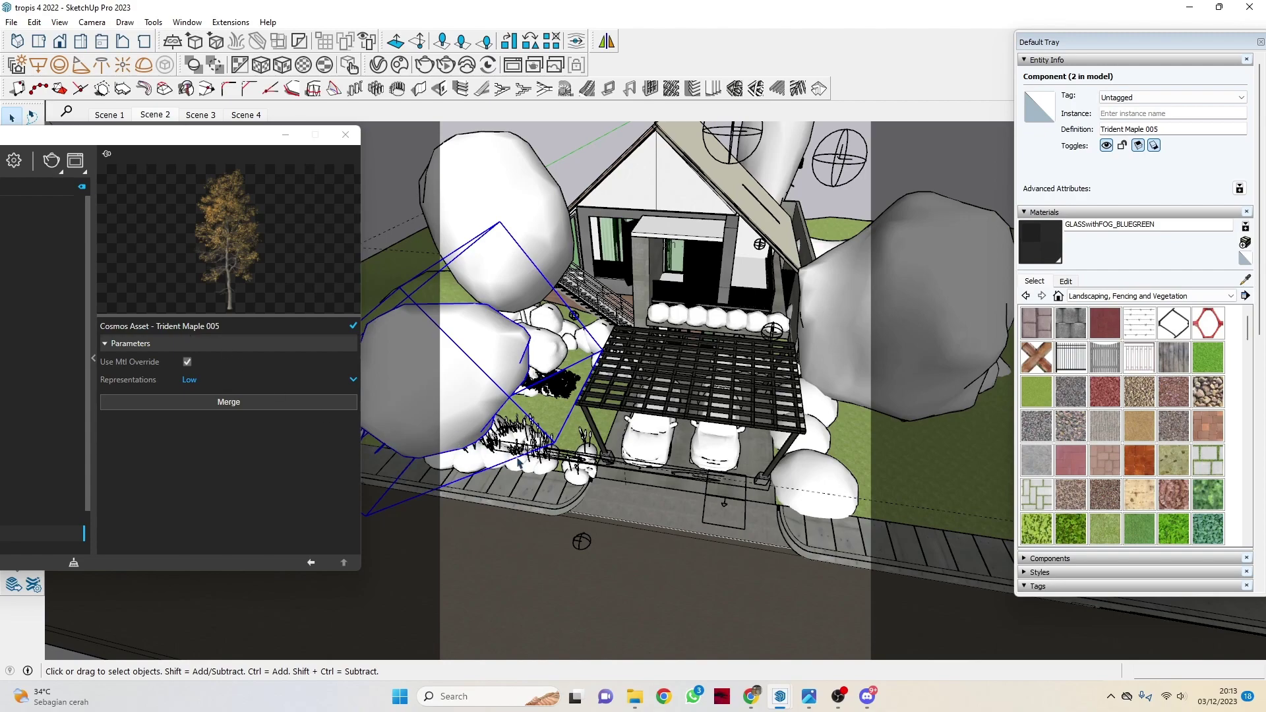
click(530, 429)
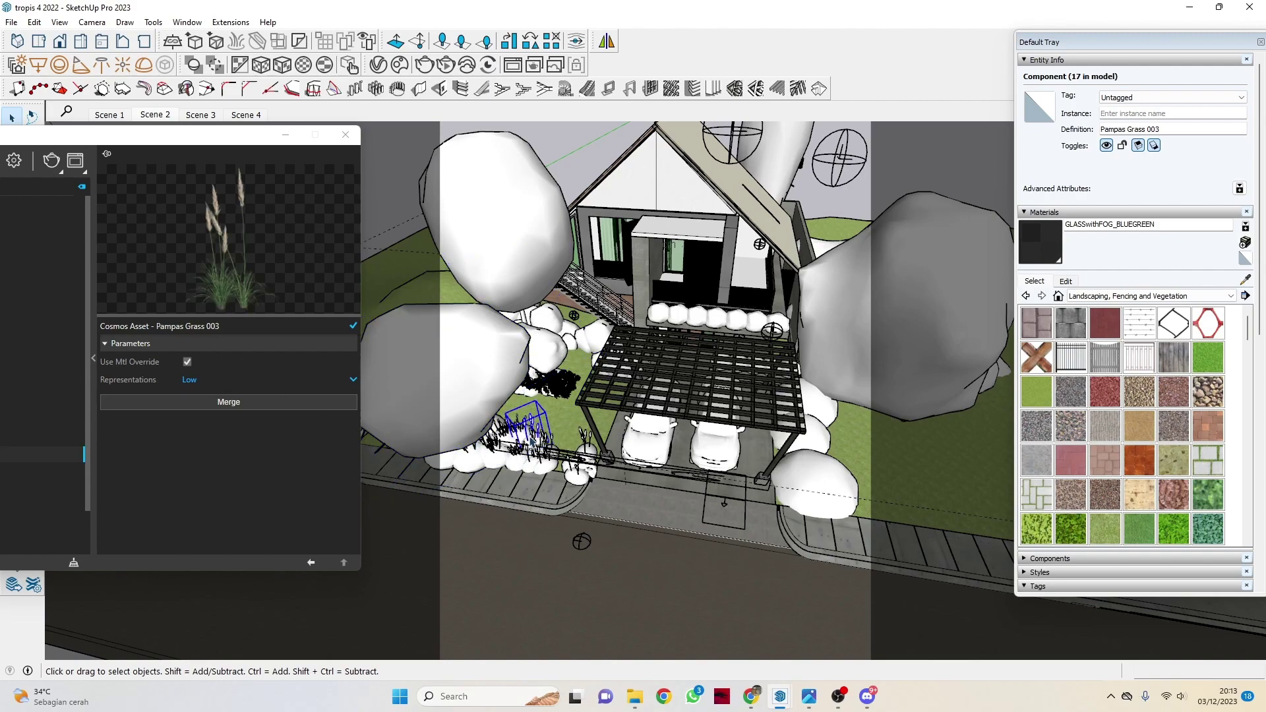
click(538, 234)
click(555, 351)
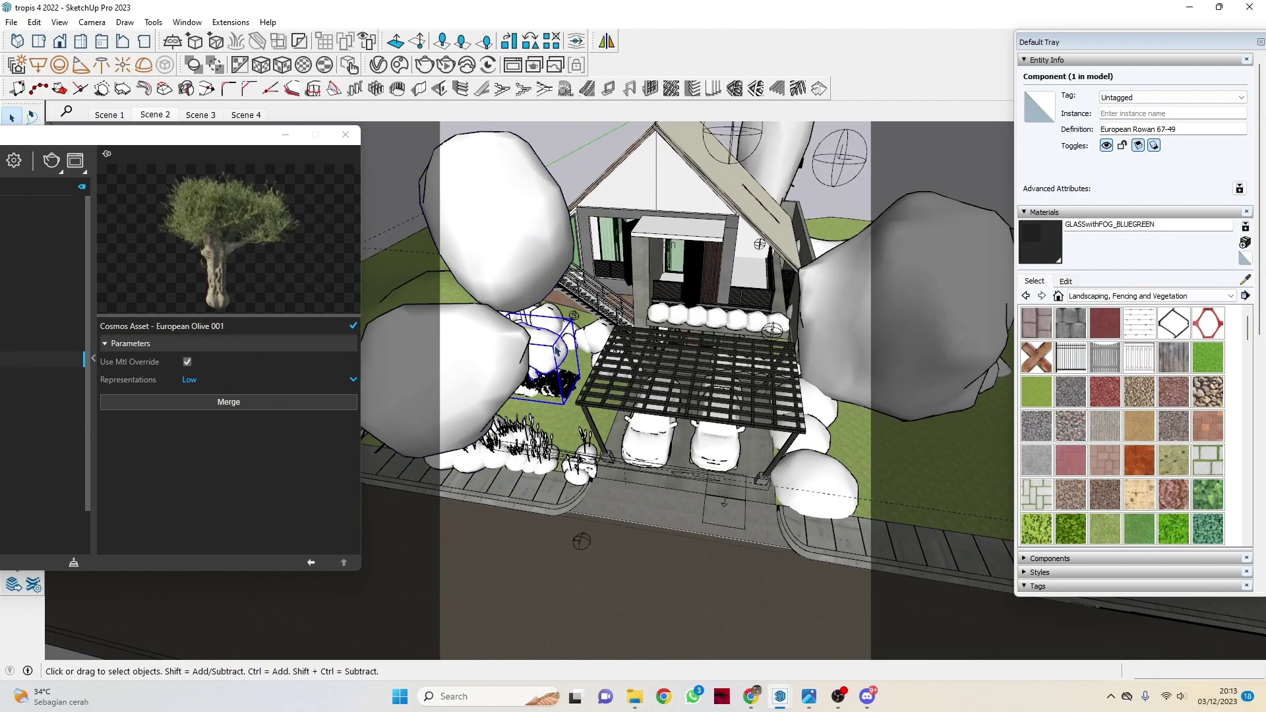
Select the Yarrow 91-33 under the olive, then the Wild Privet 003 and Bottlebrush Buckeye 19-33 shrubs near the stairs to preview them
scroll(556, 350, up, 5)
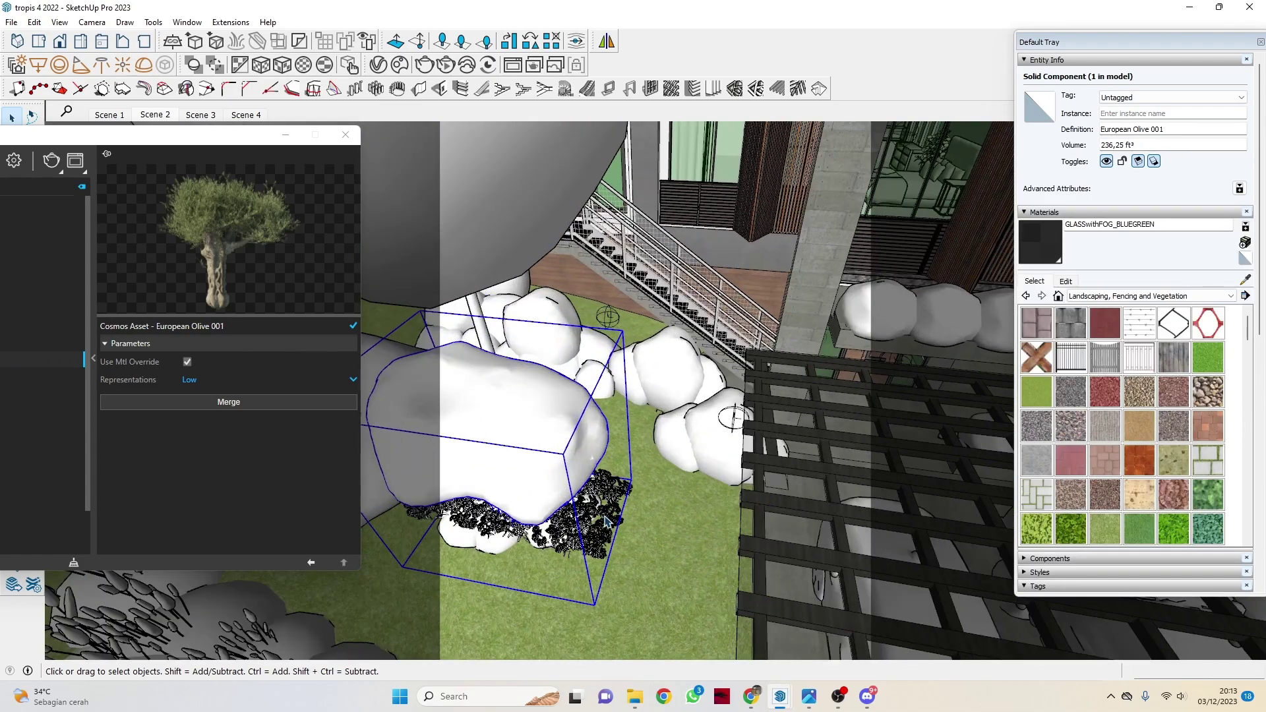
click(605, 517)
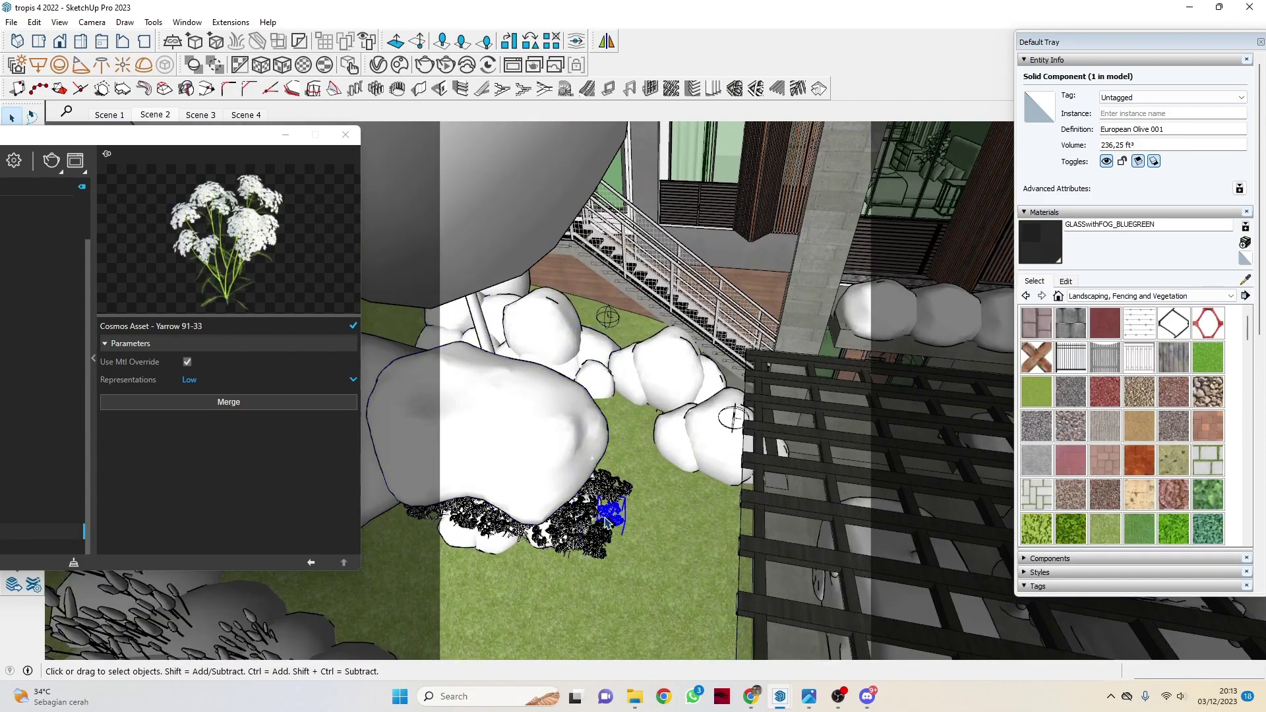
key(ctrl+t)
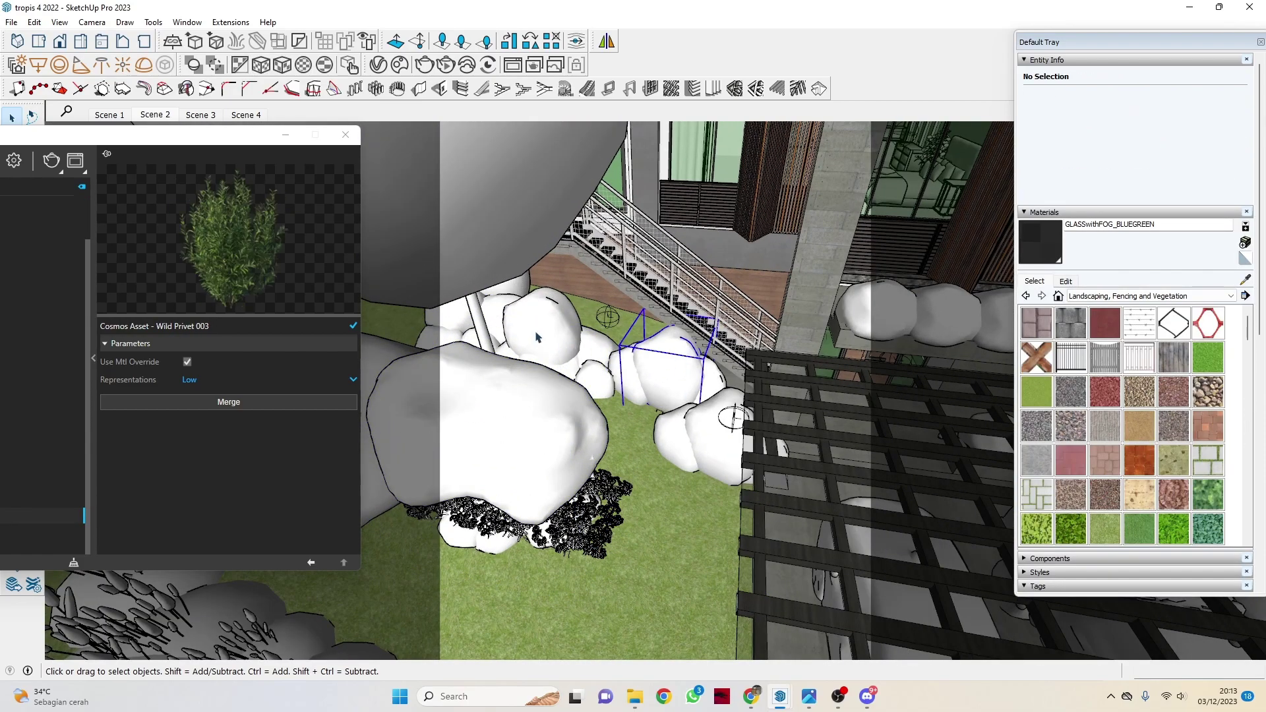
click(548, 319)
scroll(591, 343, down, 3)
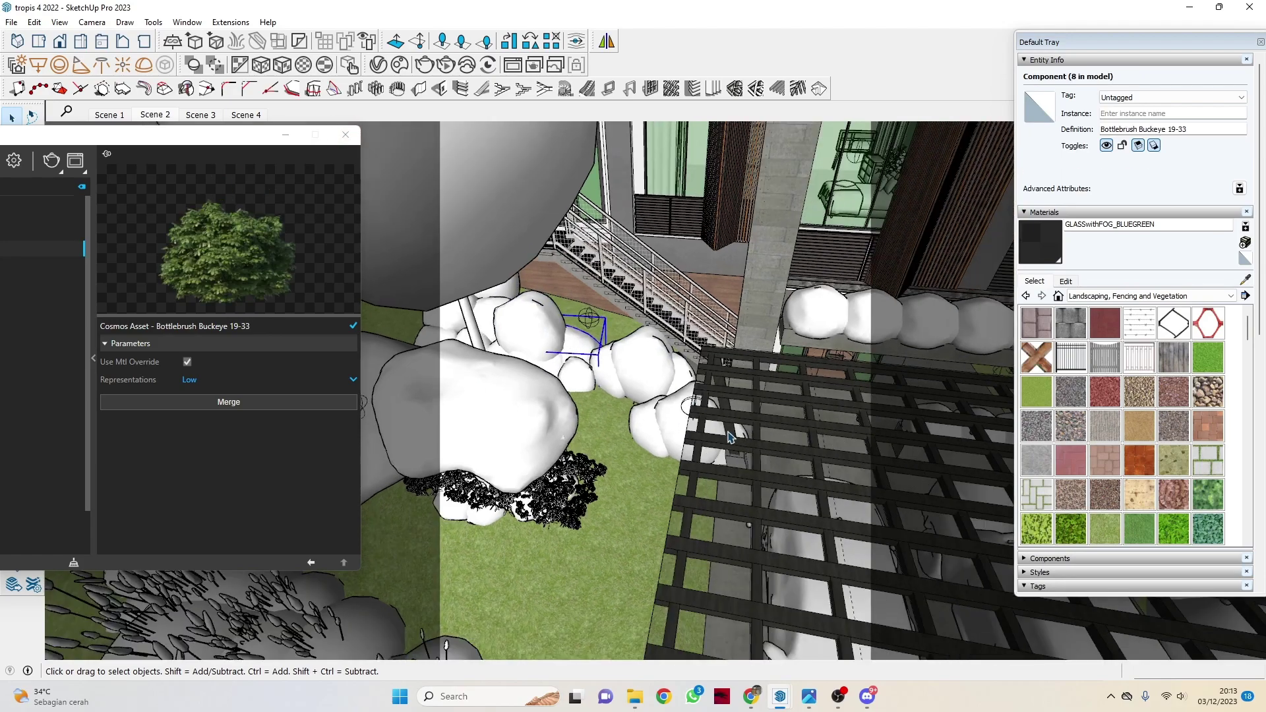
Select the Common Hazel 19-34 in the planter row above the carport and the large Mountain Alder 003 to preview both assets
click(828, 335)
scroll(607, 309, down, 3)
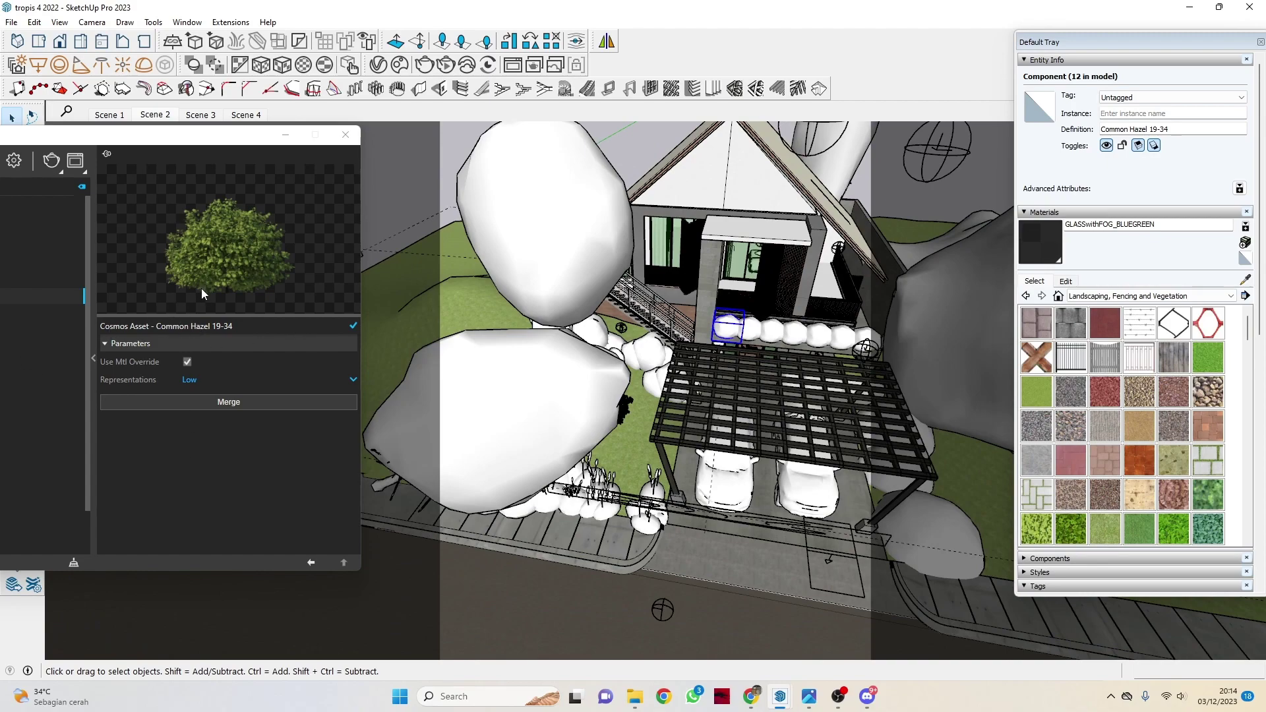
click(949, 366)
scroll(539, 348, down, 1)
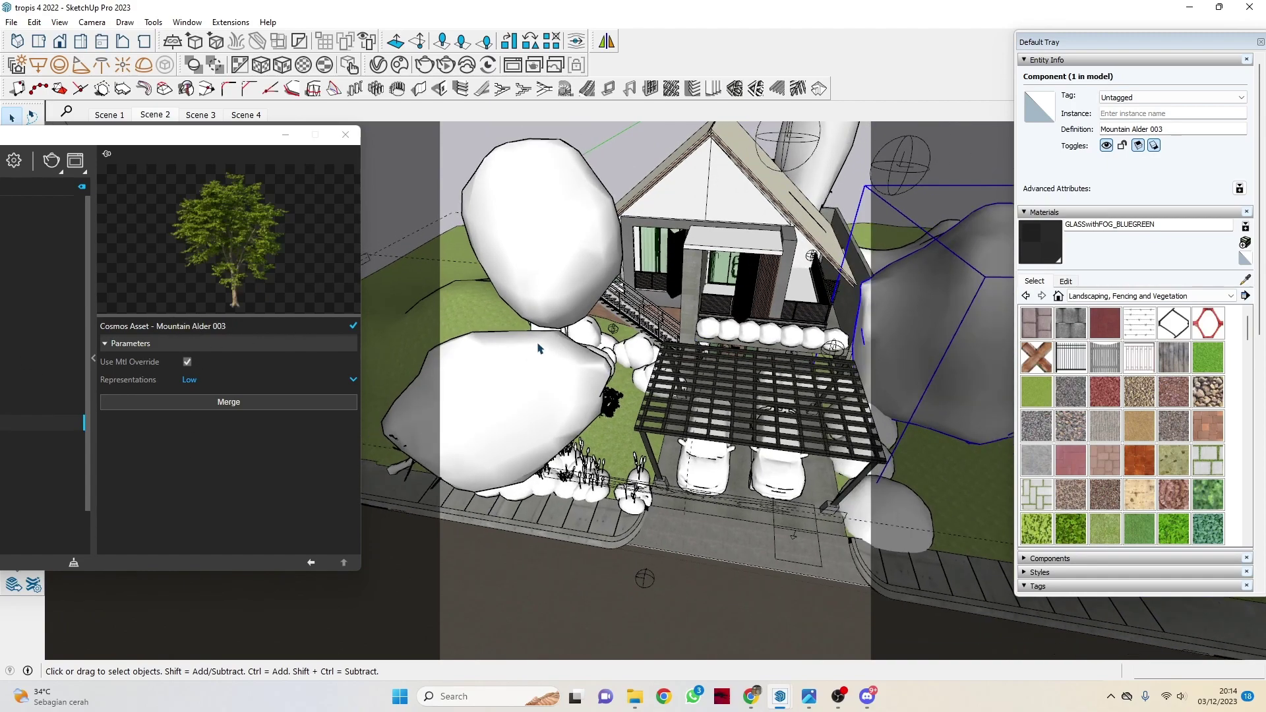
Preview the Dragon Tree 15-13 beside the carport, the Trident Maple 005 behind the house and the Persian Silk Tree 002
click(900, 463)
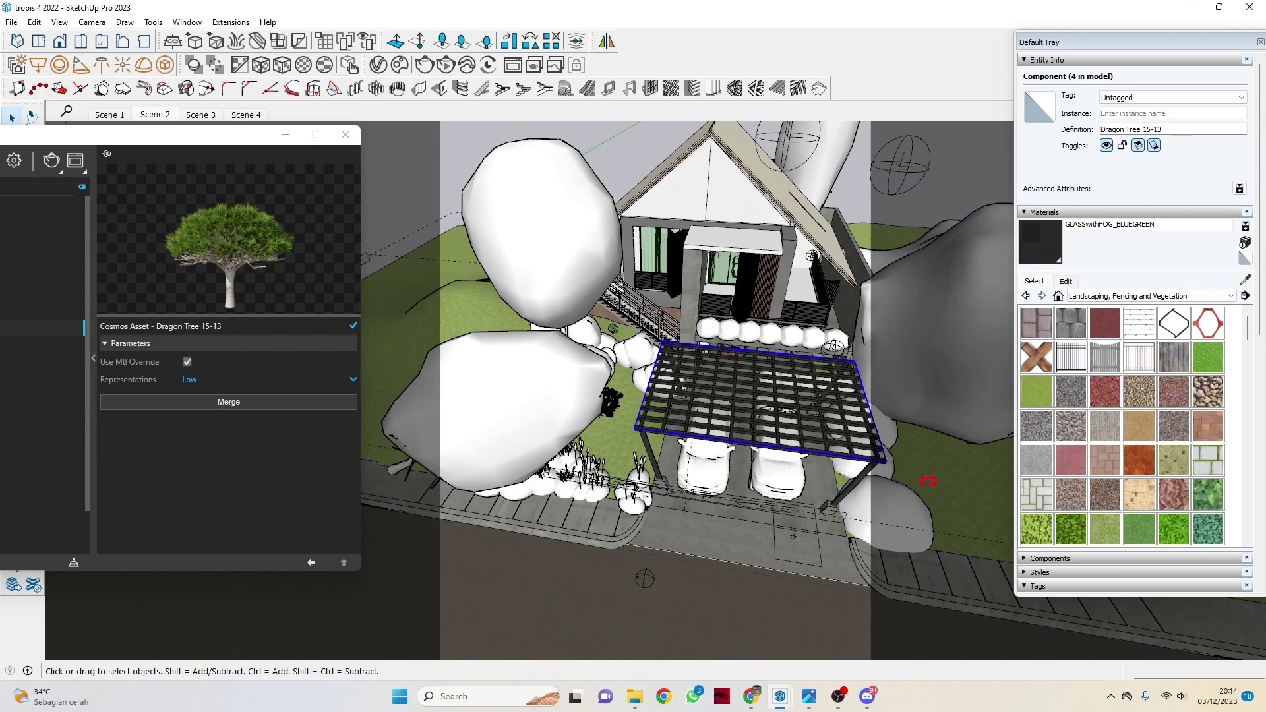
middle_drag(901, 463, 867, 479)
click(886, 494)
middle_drag(798, 296, 813, 253)
click(814, 253)
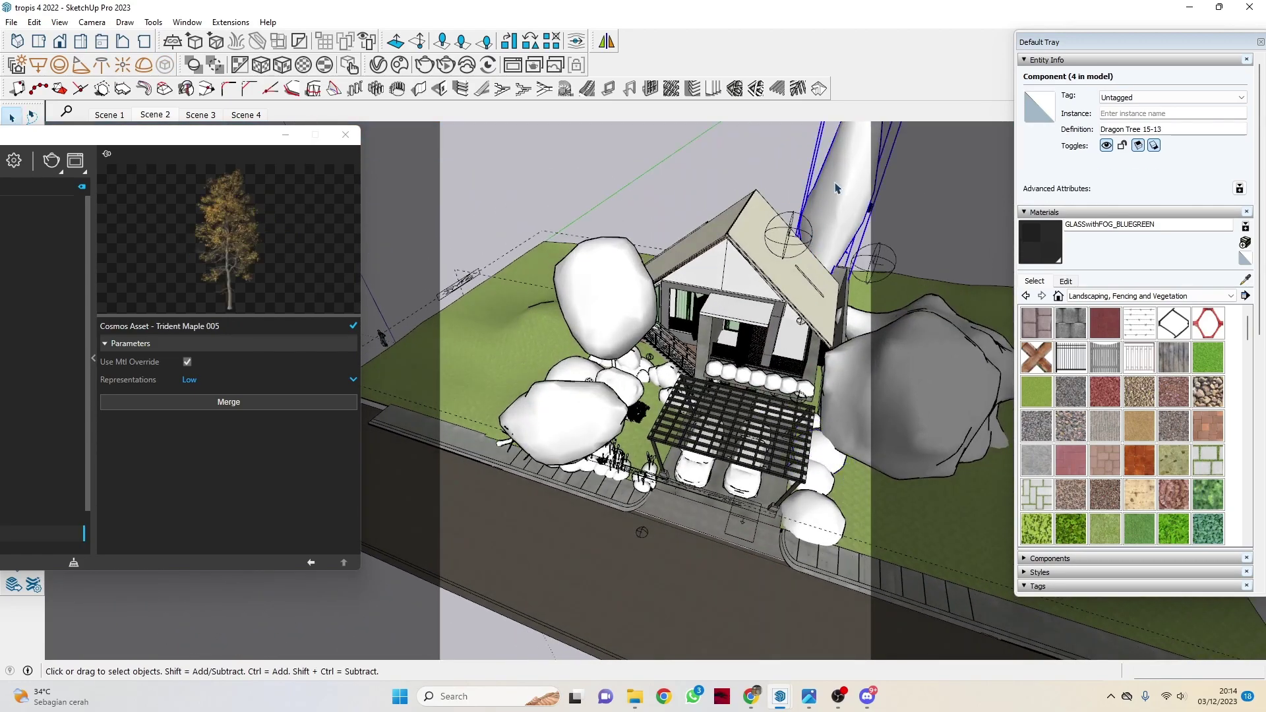
mouse_move(748, 348)
middle_down()
mouse_move(824, 370)
mouse_move(766, 354)
mouse_move(738, 365)
middle_up()
click(828, 370)
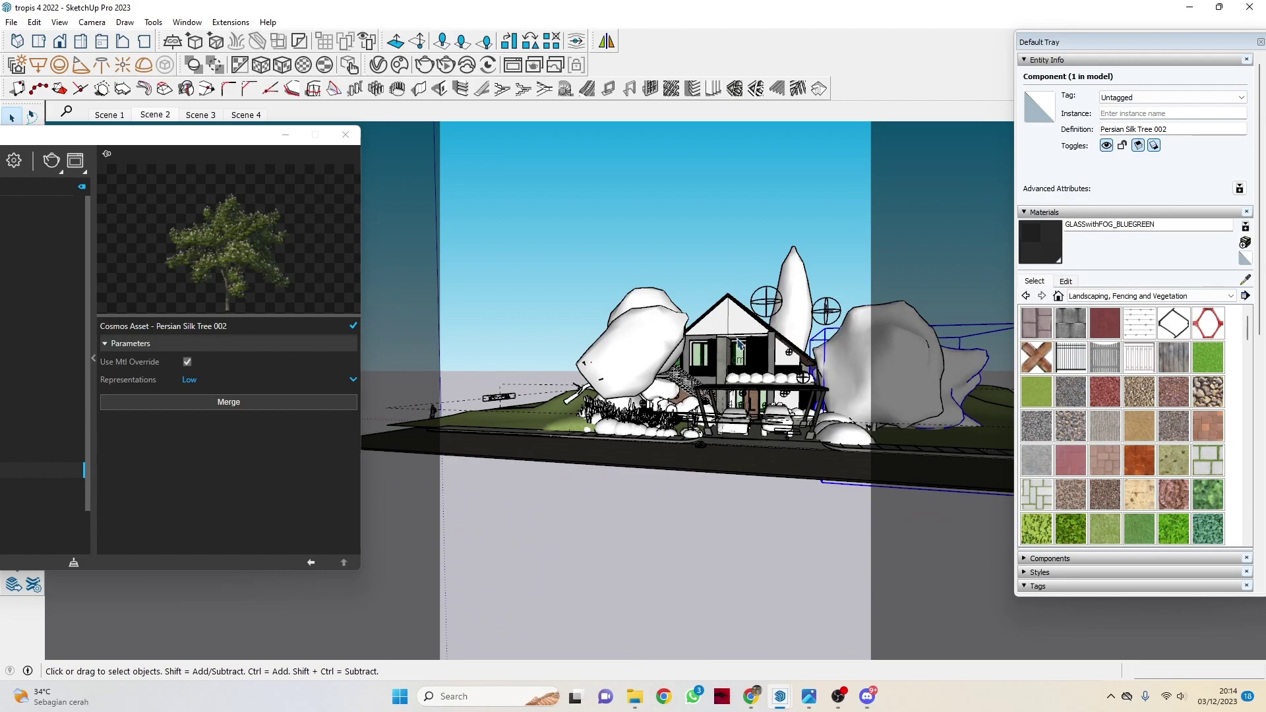
Select the Dragon Tree 15-13 beside the carport and move it up about 260 cm so its trunk stands above ground
scroll(773, 386, up, 5)
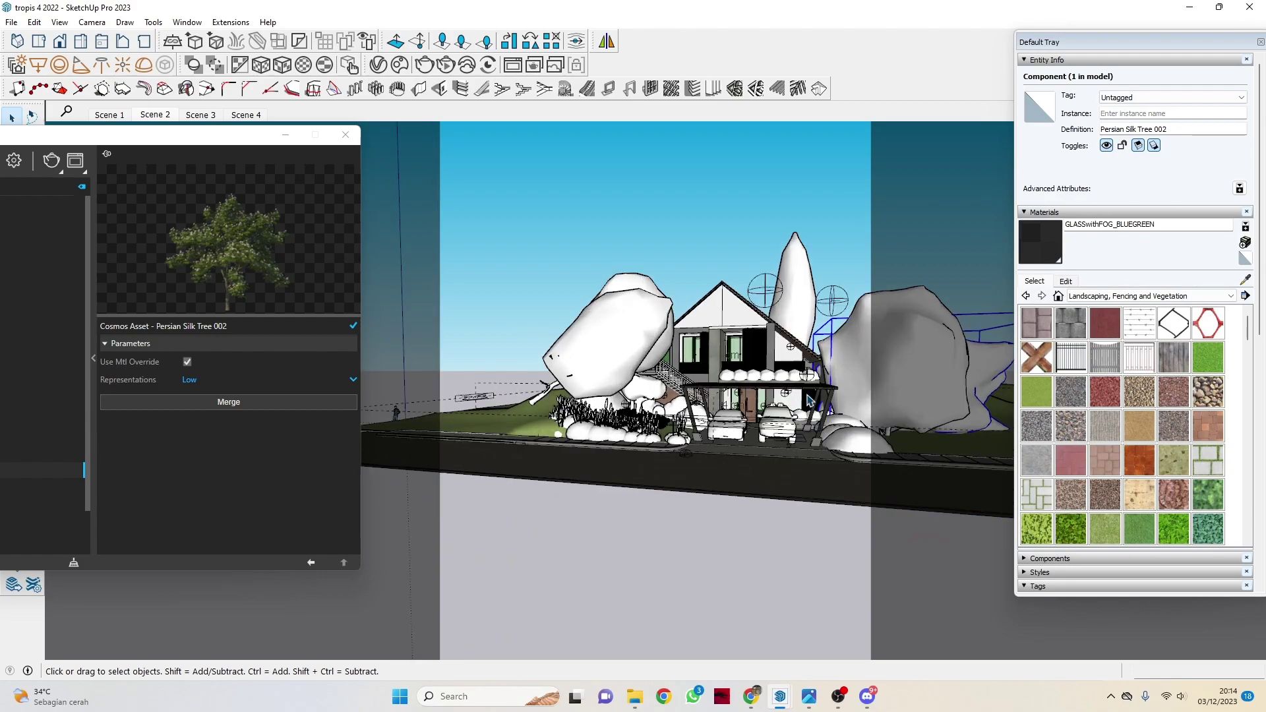
middle_drag(704, 443, 683, 435)
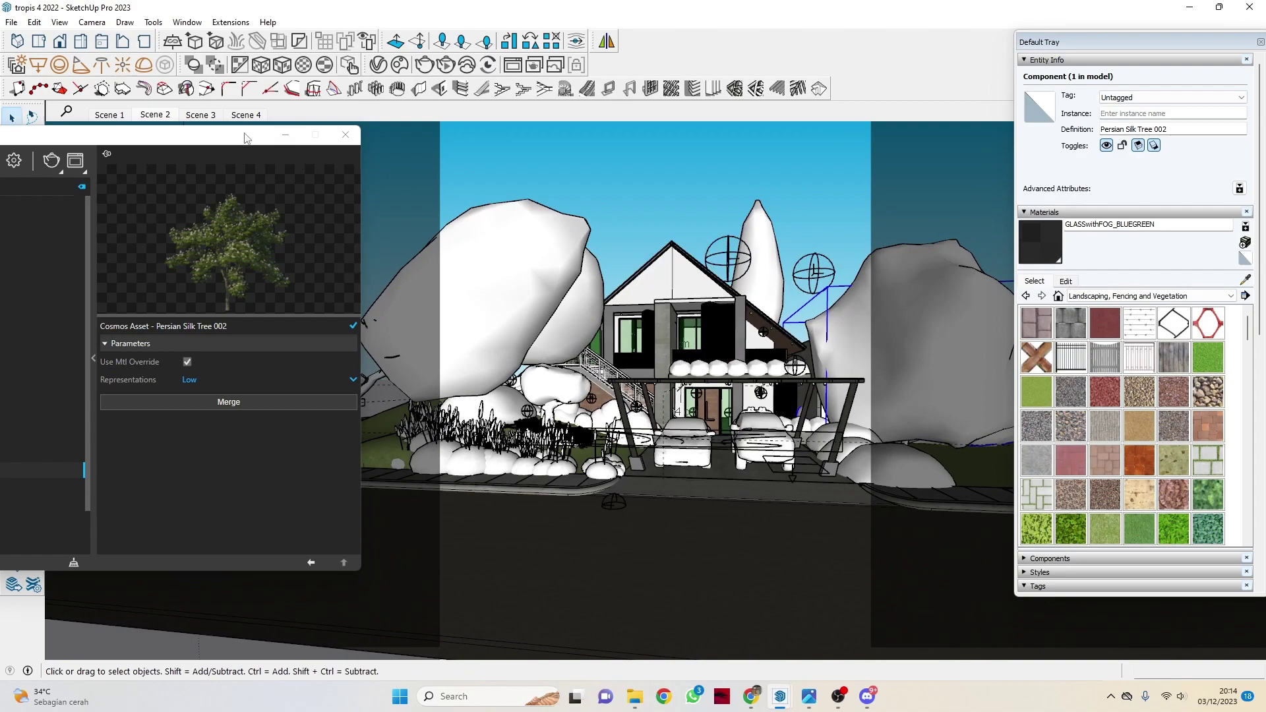
drag(248, 135, 510, 181)
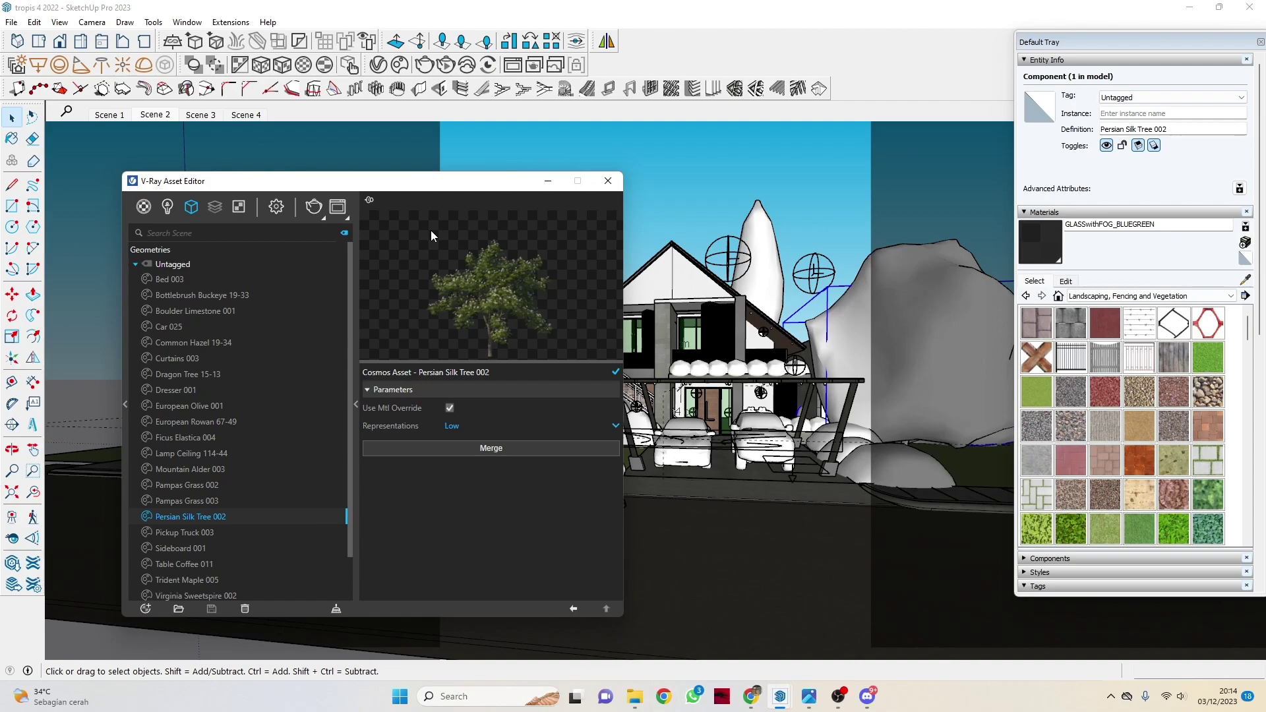
click(901, 457)
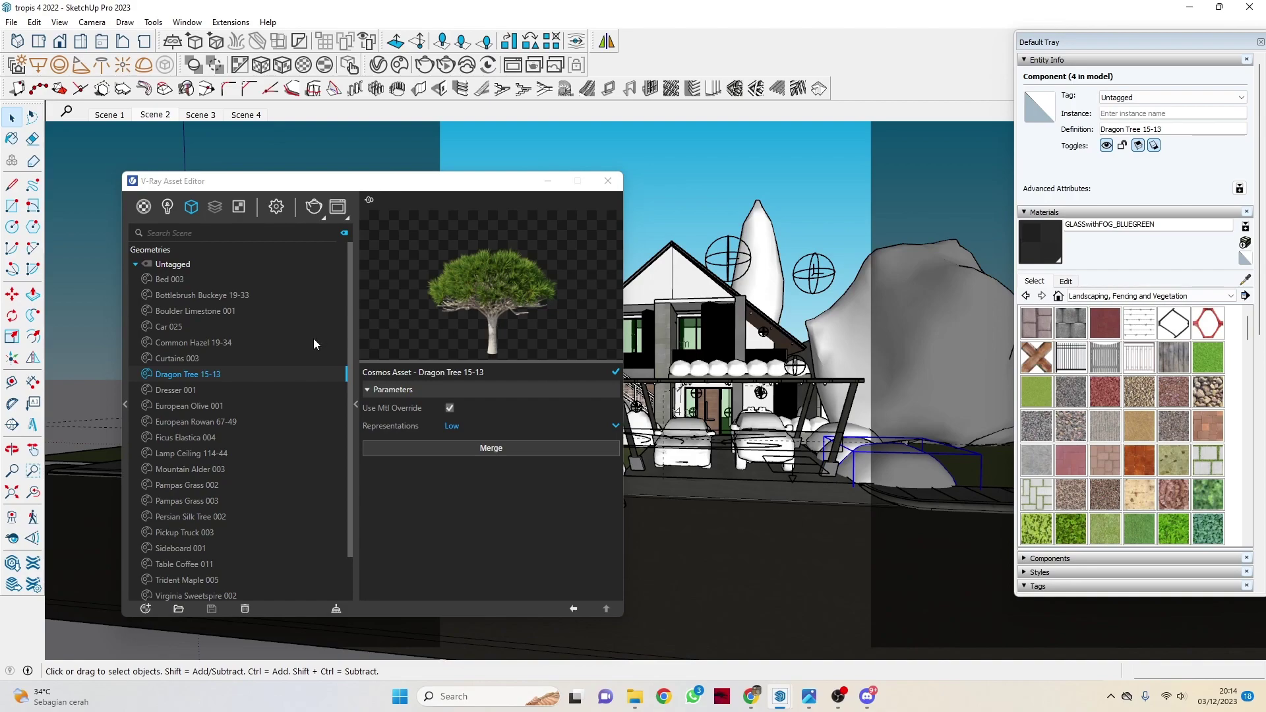
key(m)
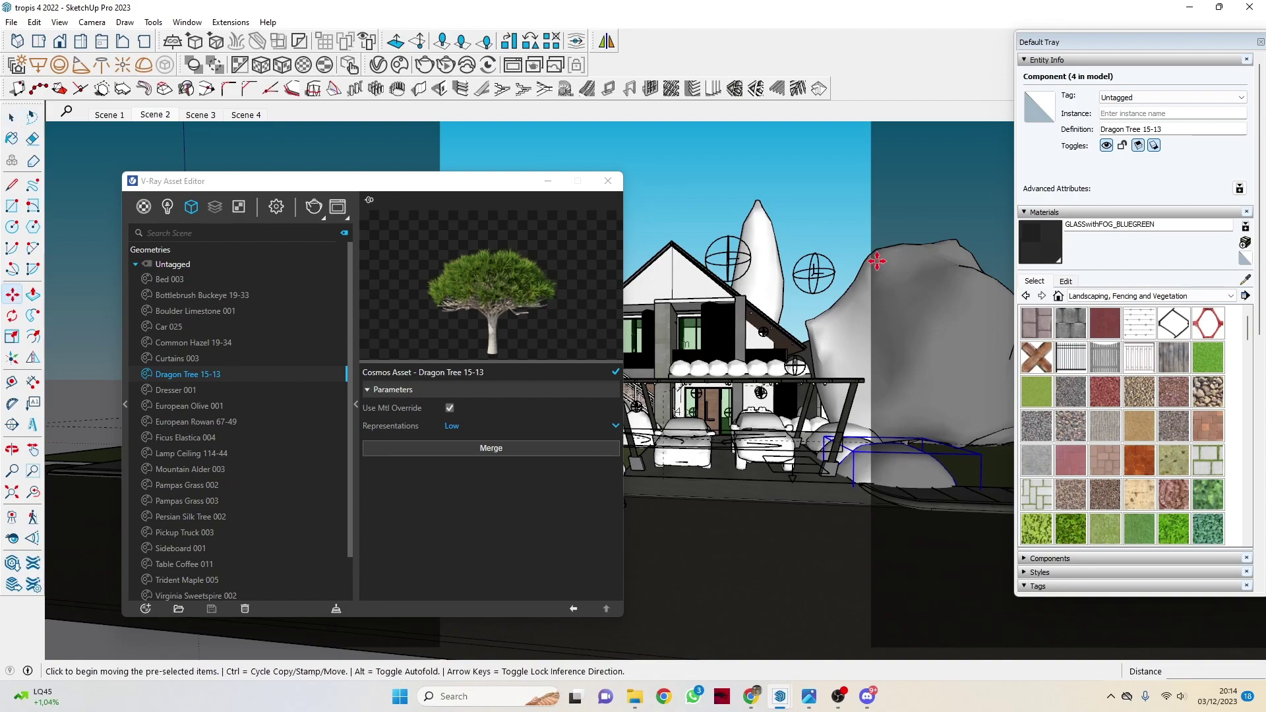
click(664, 347)
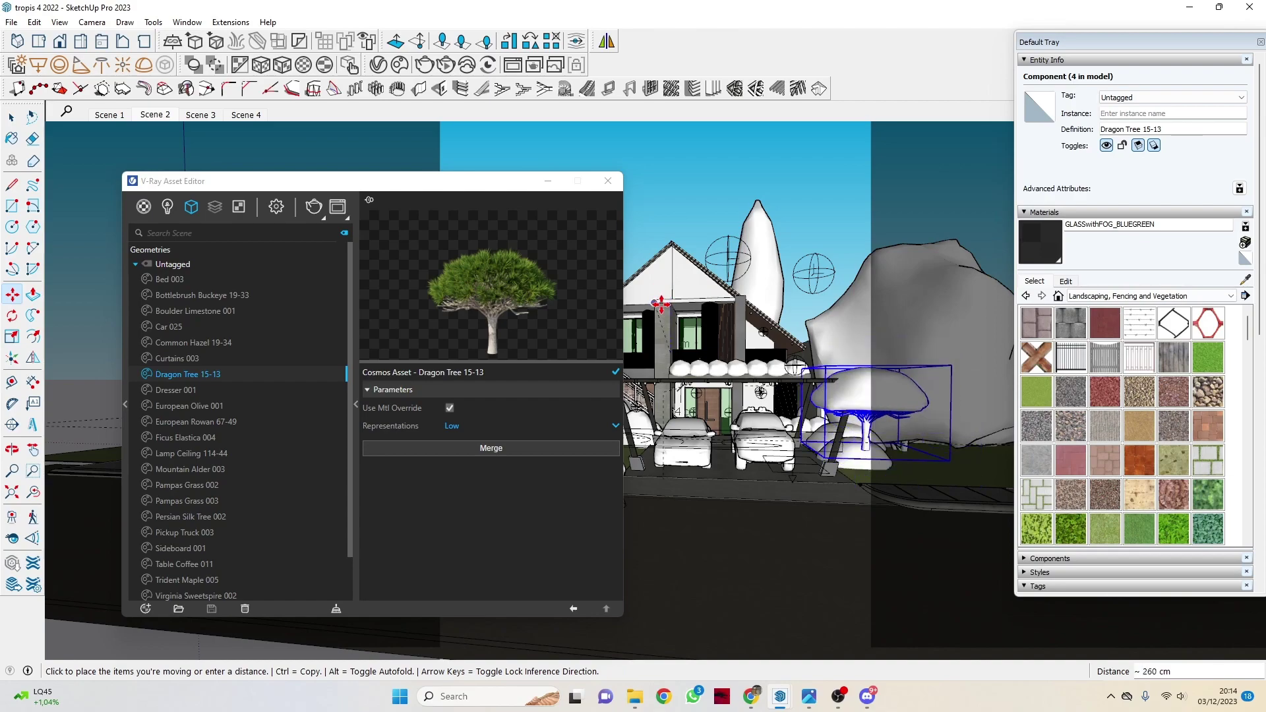
click(661, 304)
key(space)
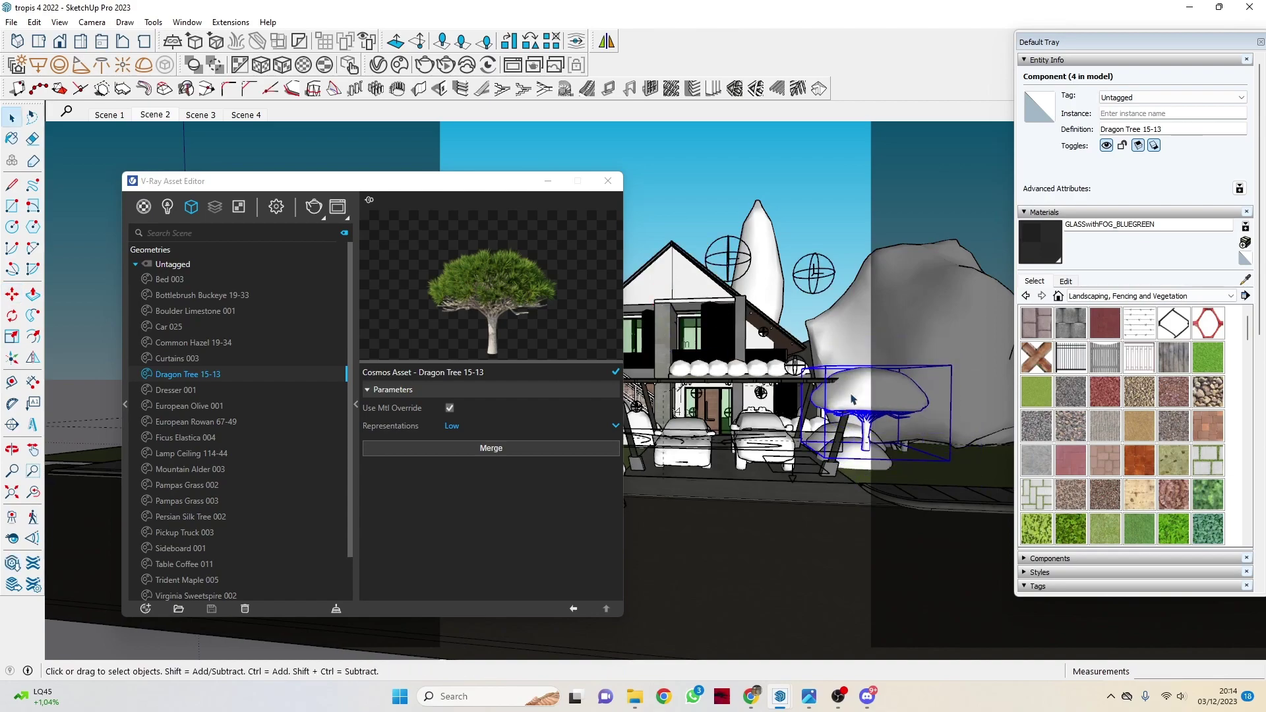
Scale the raised Dragon Tree 15-13 uniformly to about 1.5 times its size
key(s)
click(950, 366)
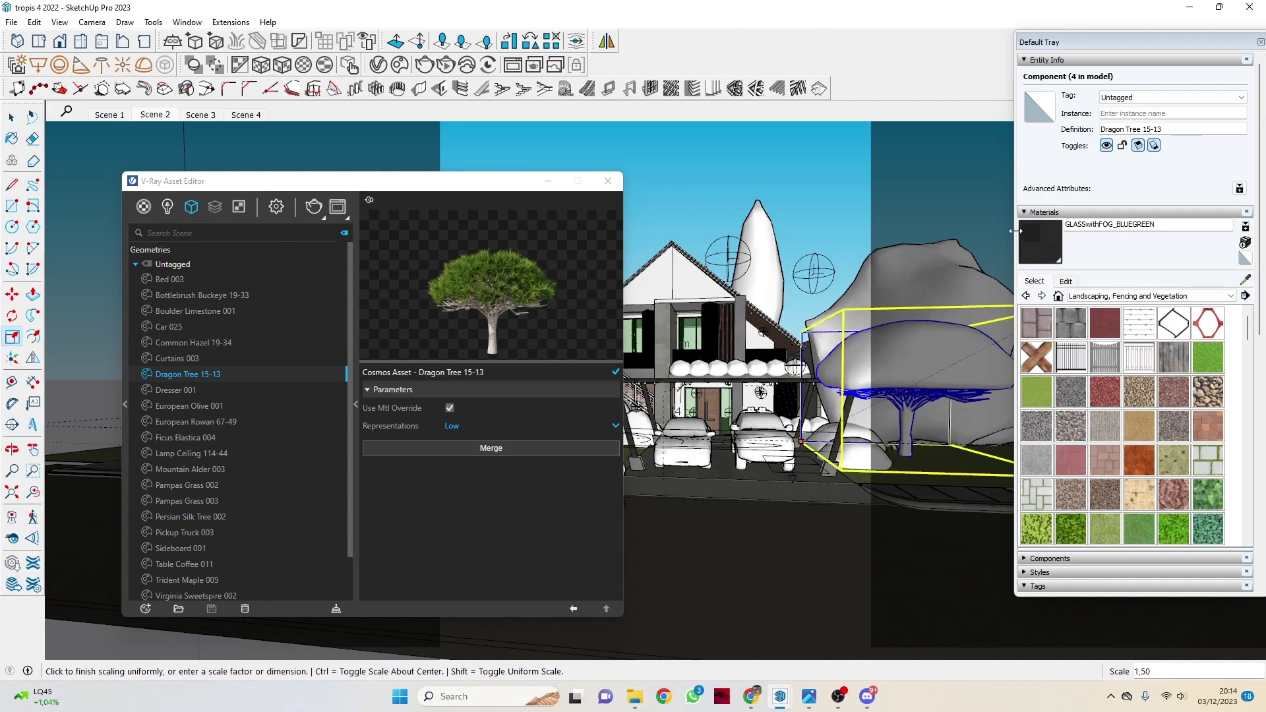
scroll(824, 297, down, 4)
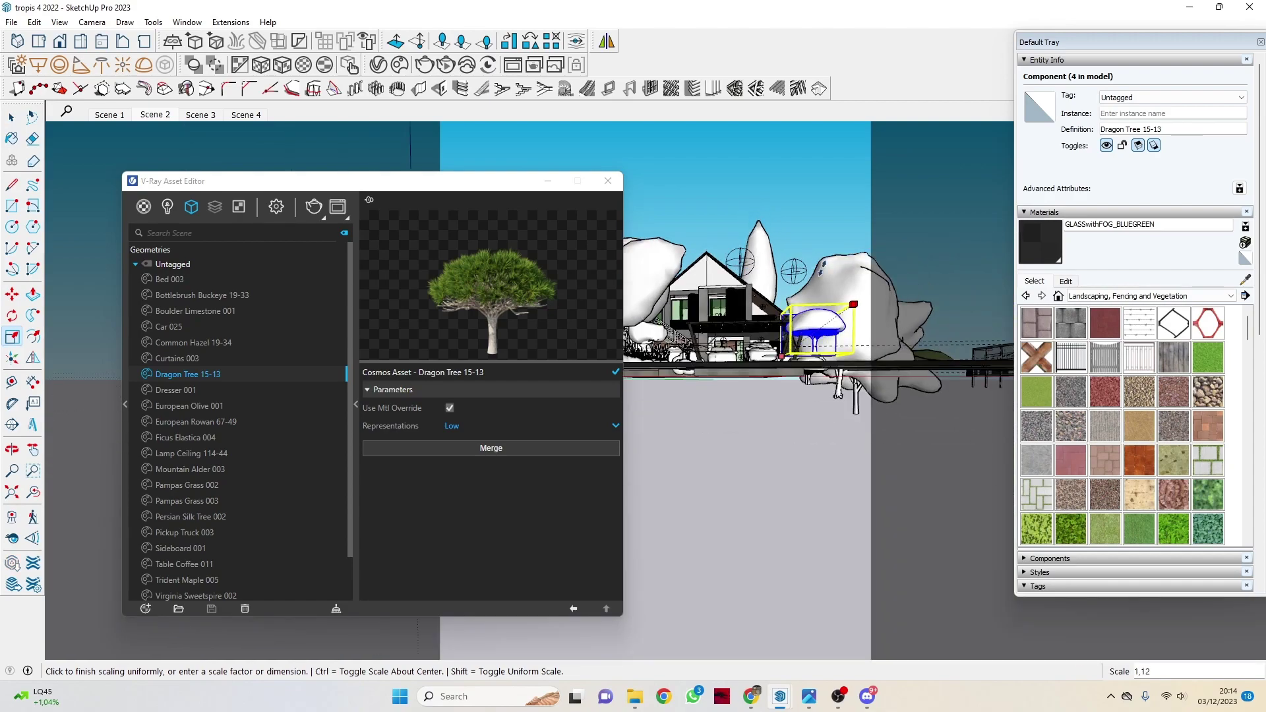
scroll(823, 274, up, 3)
middle_drag(824, 277, 857, 310)
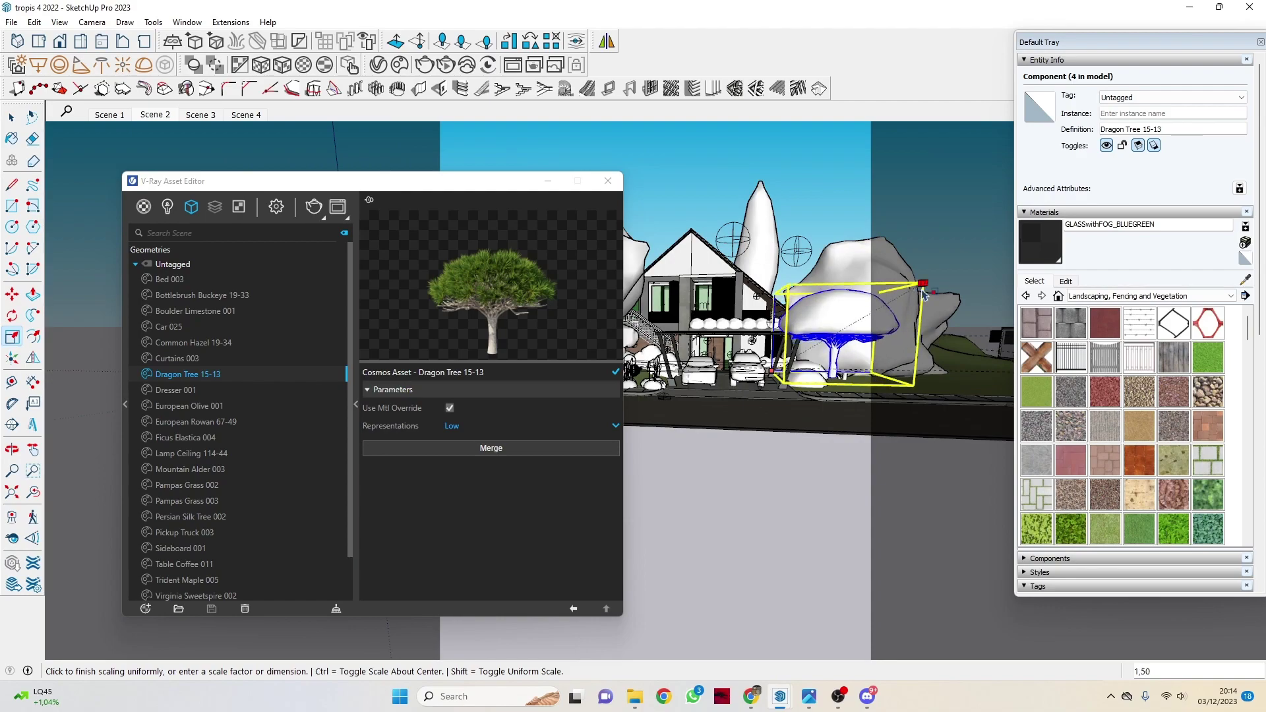
click(924, 295)
key(space)
scroll(829, 340, up, 3)
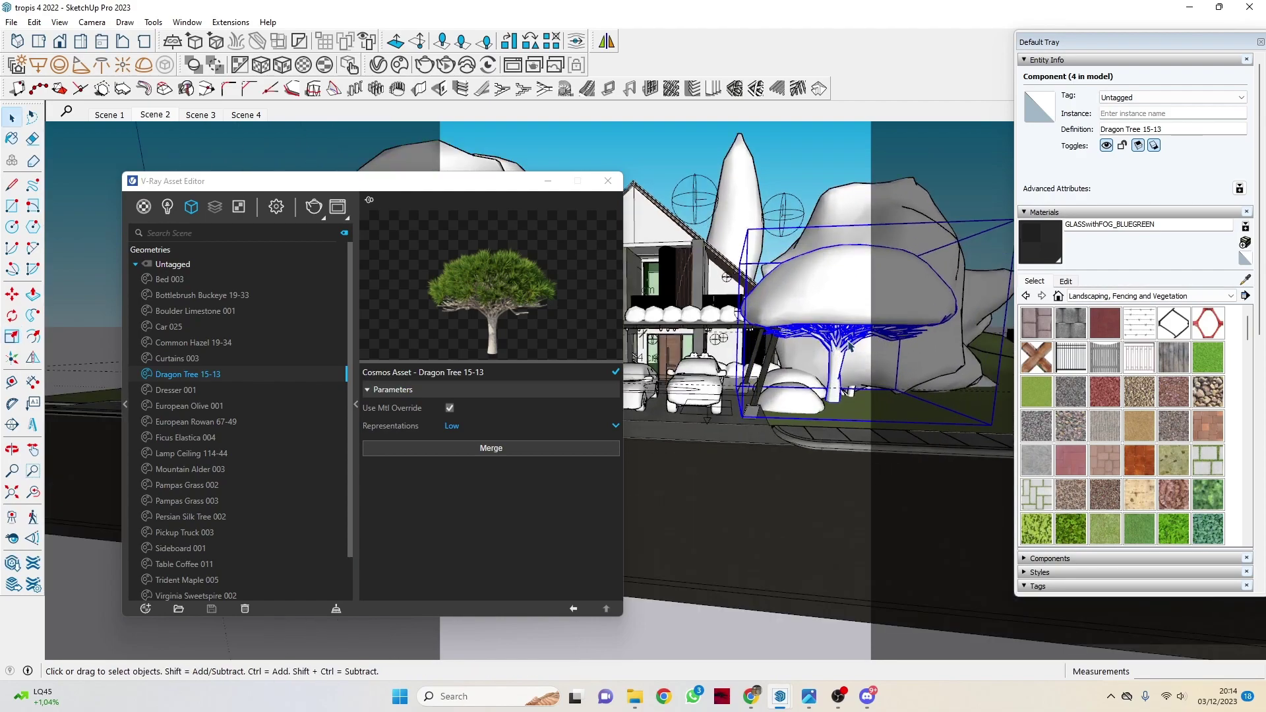
Undo the last scaling and the upward move of the Dragon Tree 15-13 beside the carport
key(ctrl+z)
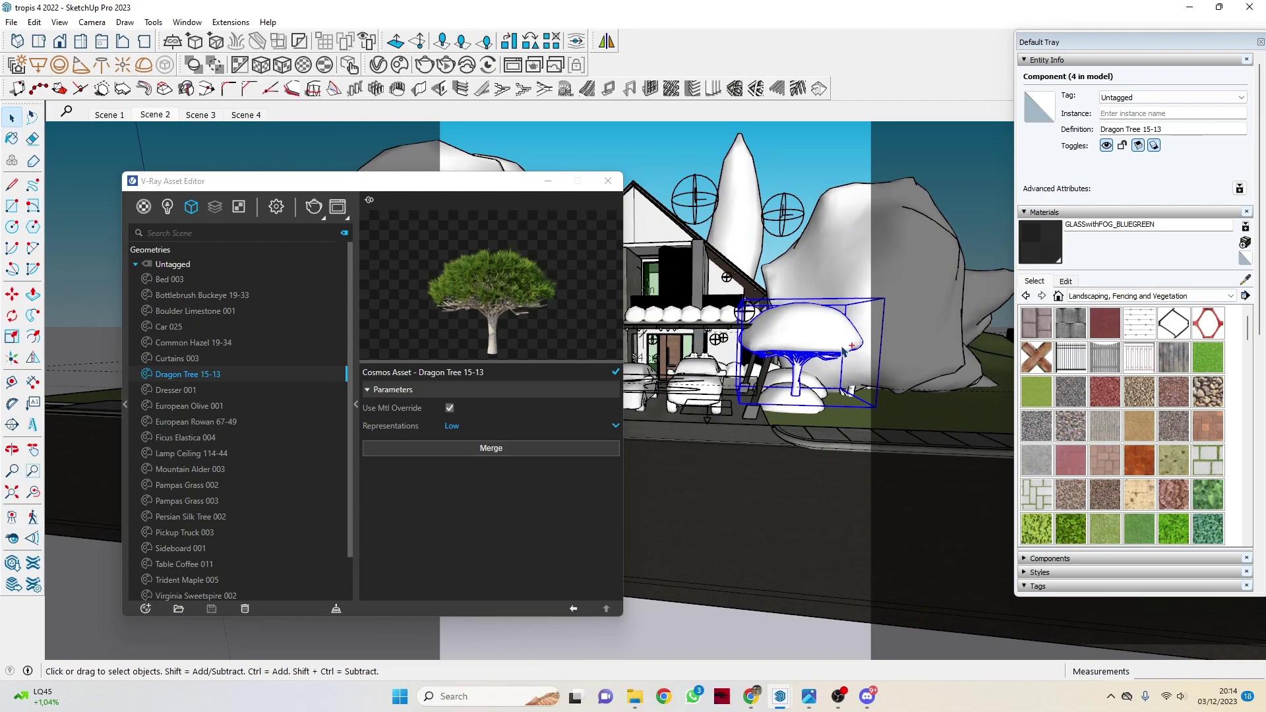
key(ctrl+z)
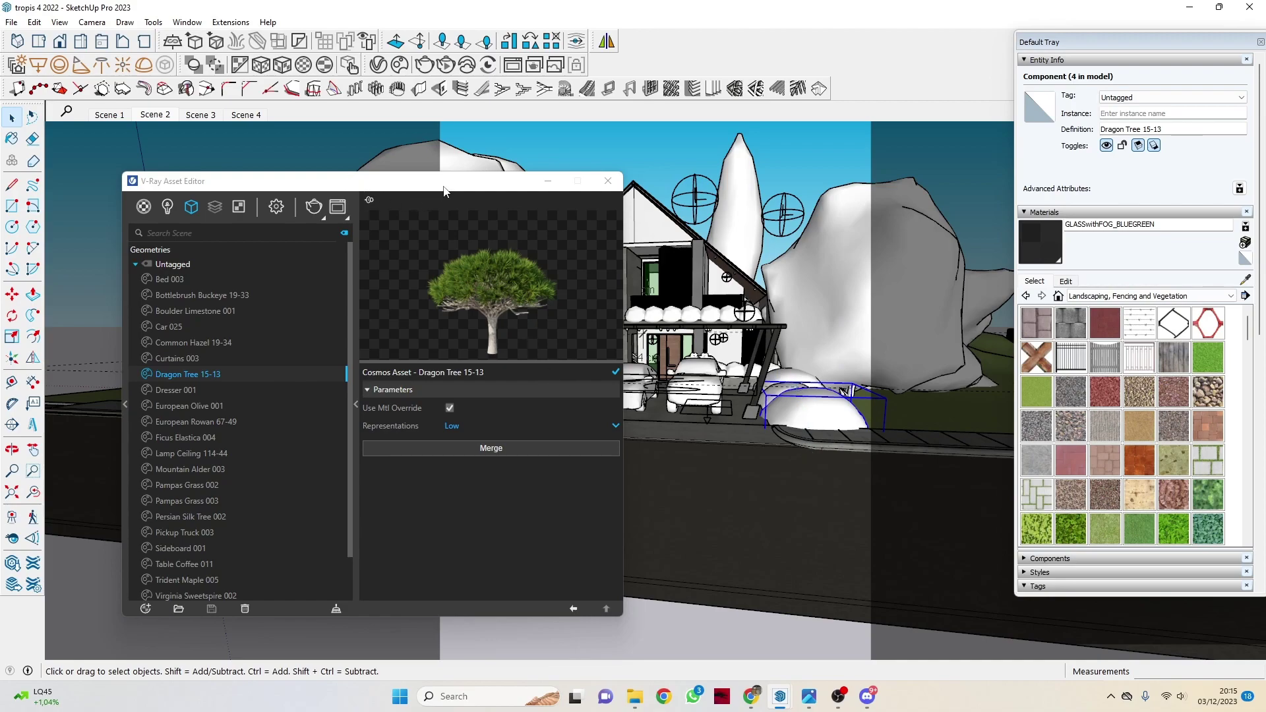
drag(444, 192, 384, 172)
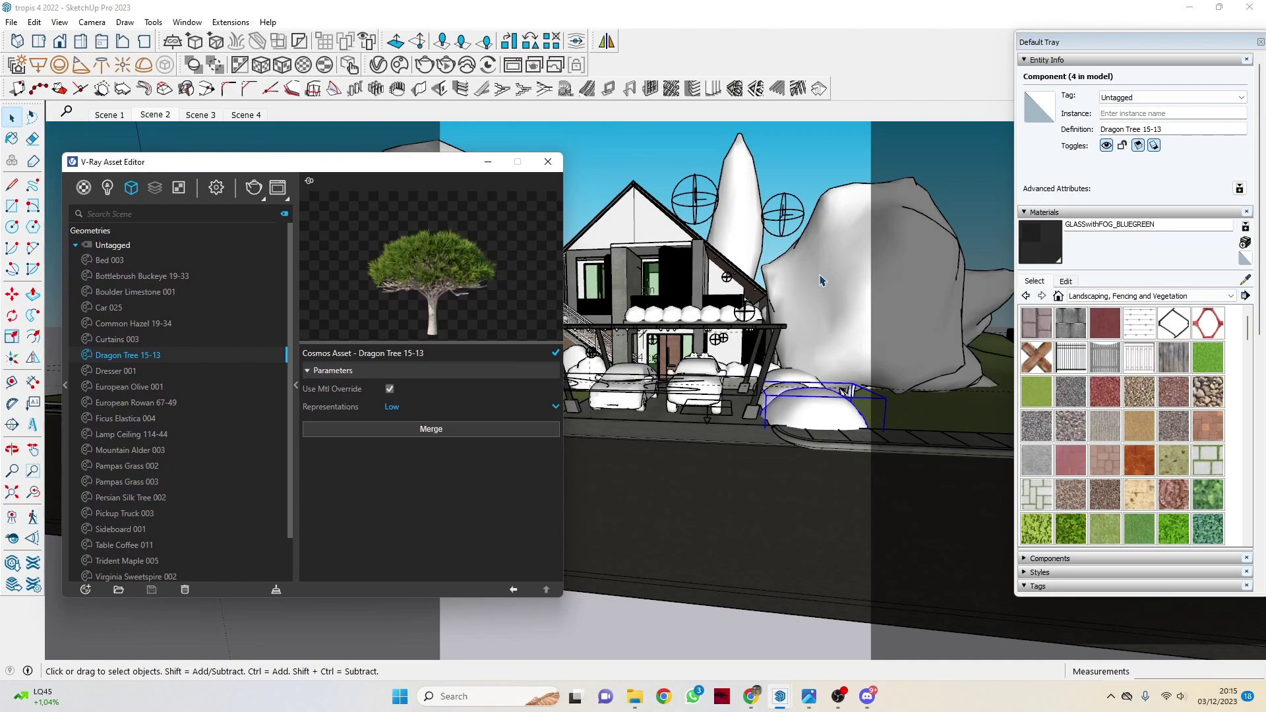
Open the Chaos Cosmos Browser and show the Shrubs & bushes assets in the Vegetation category
click(400, 64)
drag(228, 53, 776, 104)
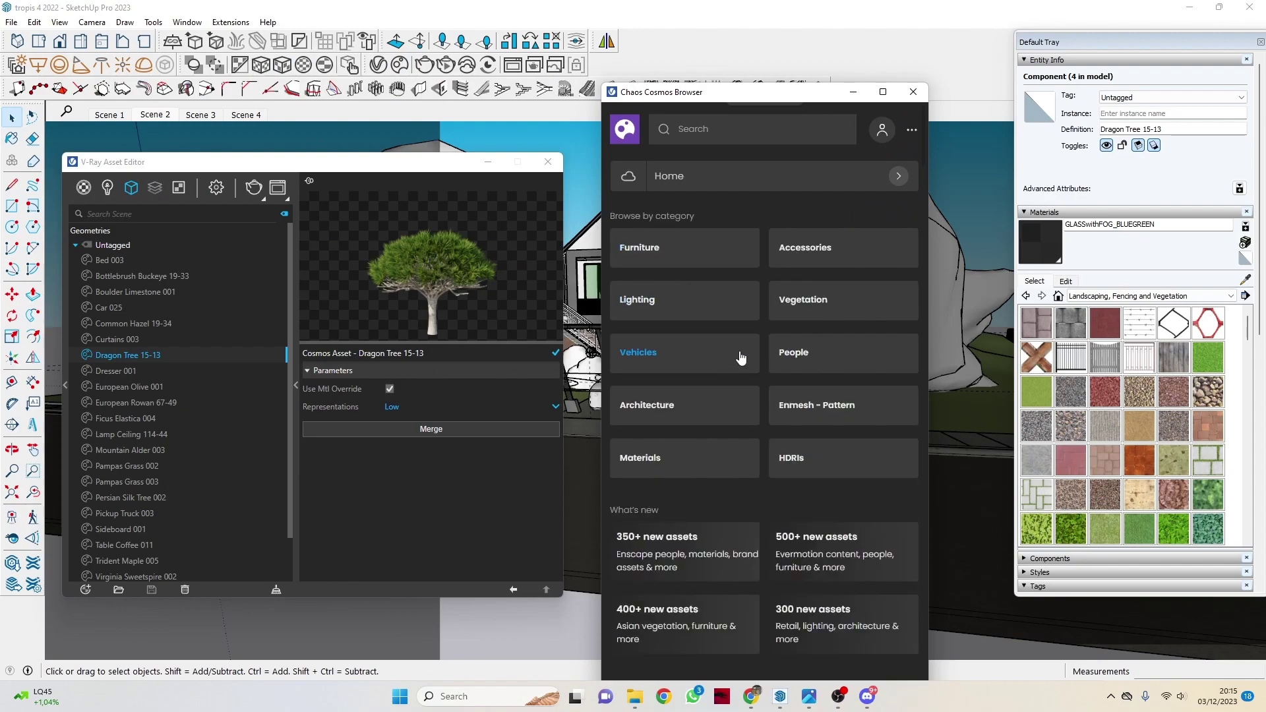
click(812, 300)
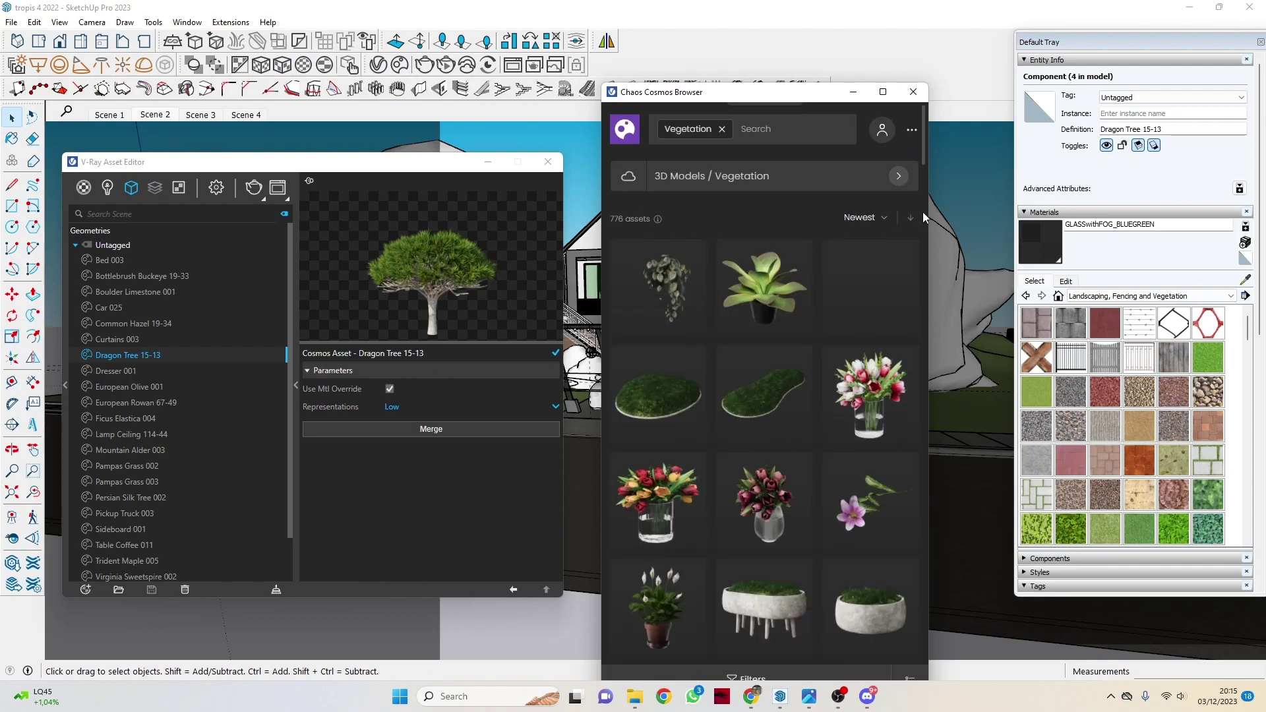
click(898, 176)
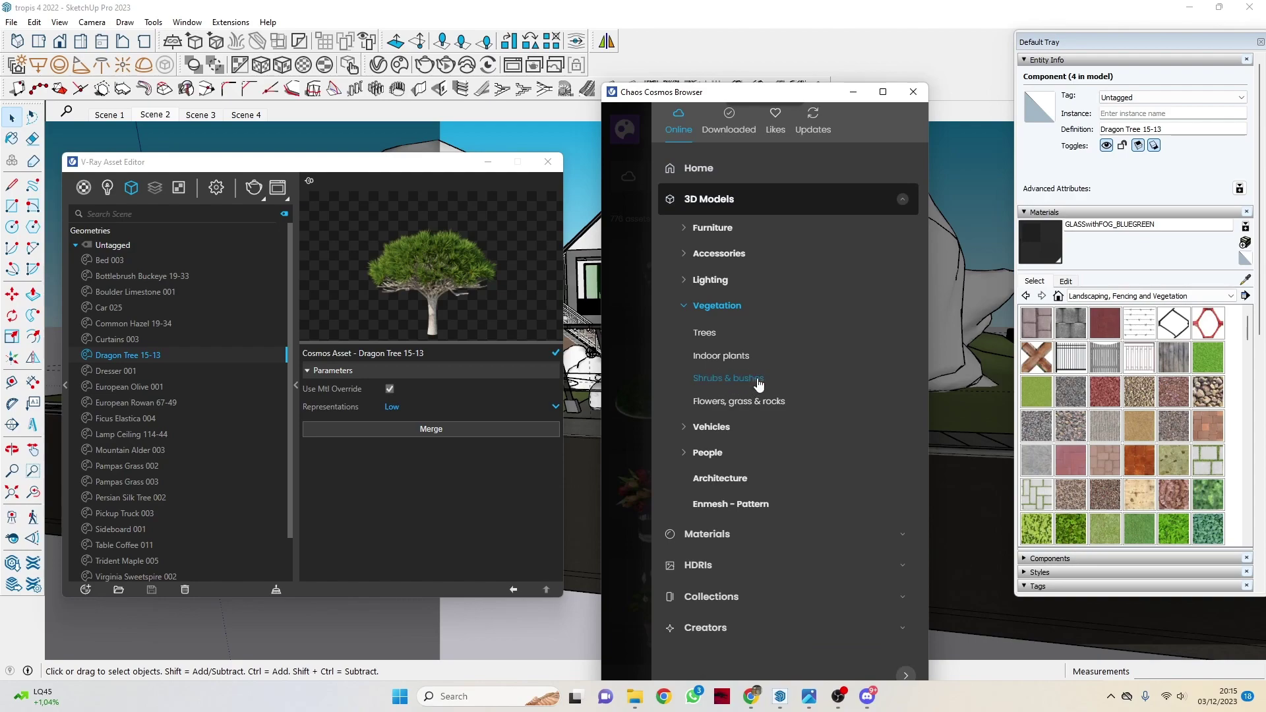
click(758, 382)
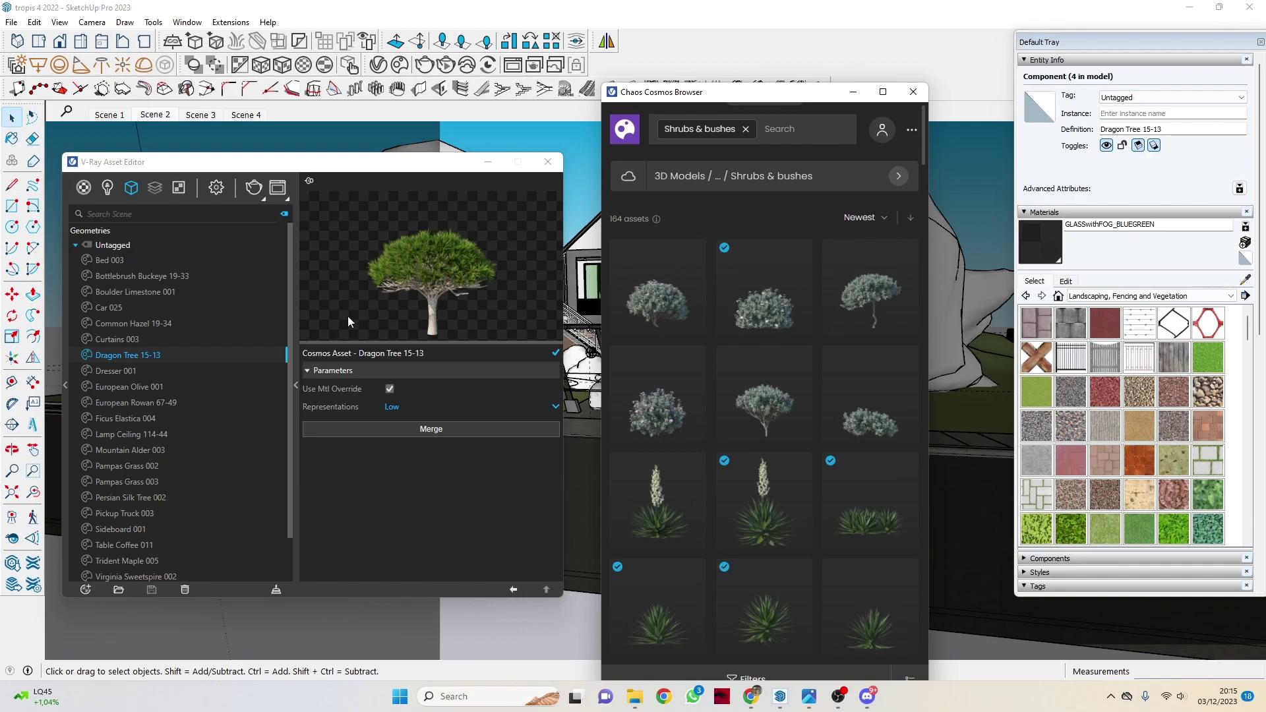
Show the Trees assets in the Cosmos library, then minimize the Cosmos Browser and the V-Ray Asset Editor
click(896, 176)
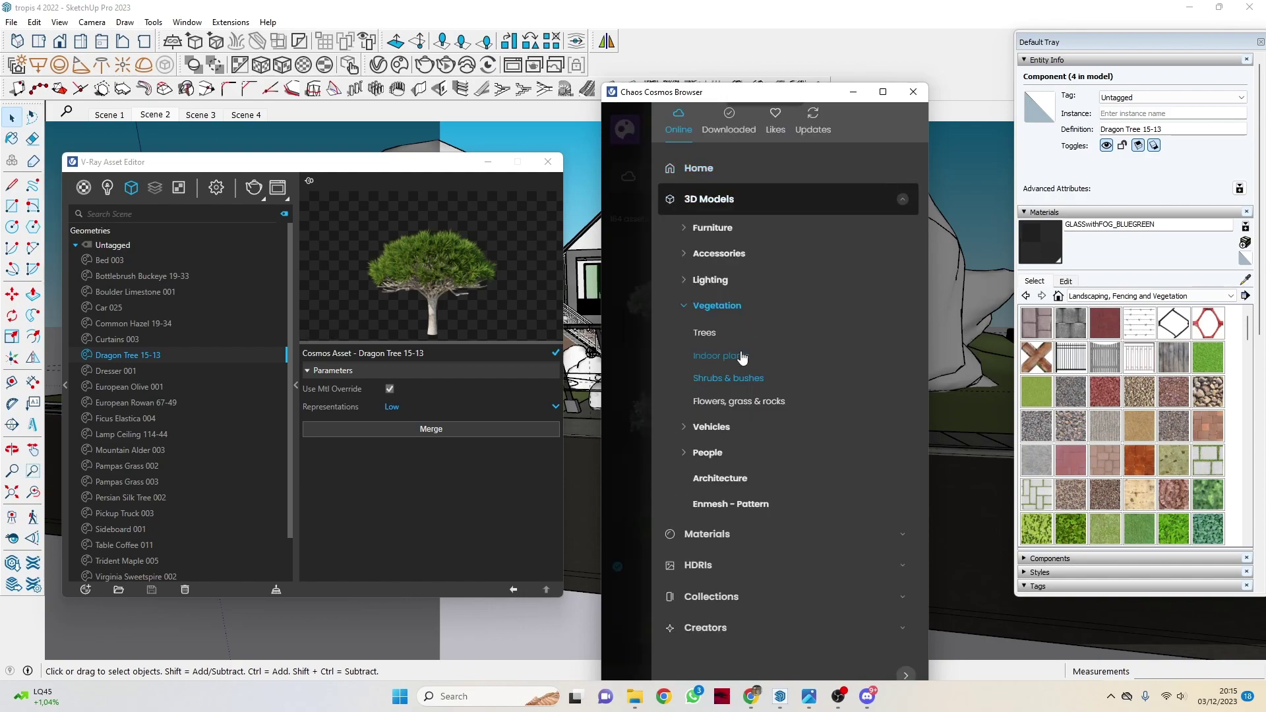
click(705, 335)
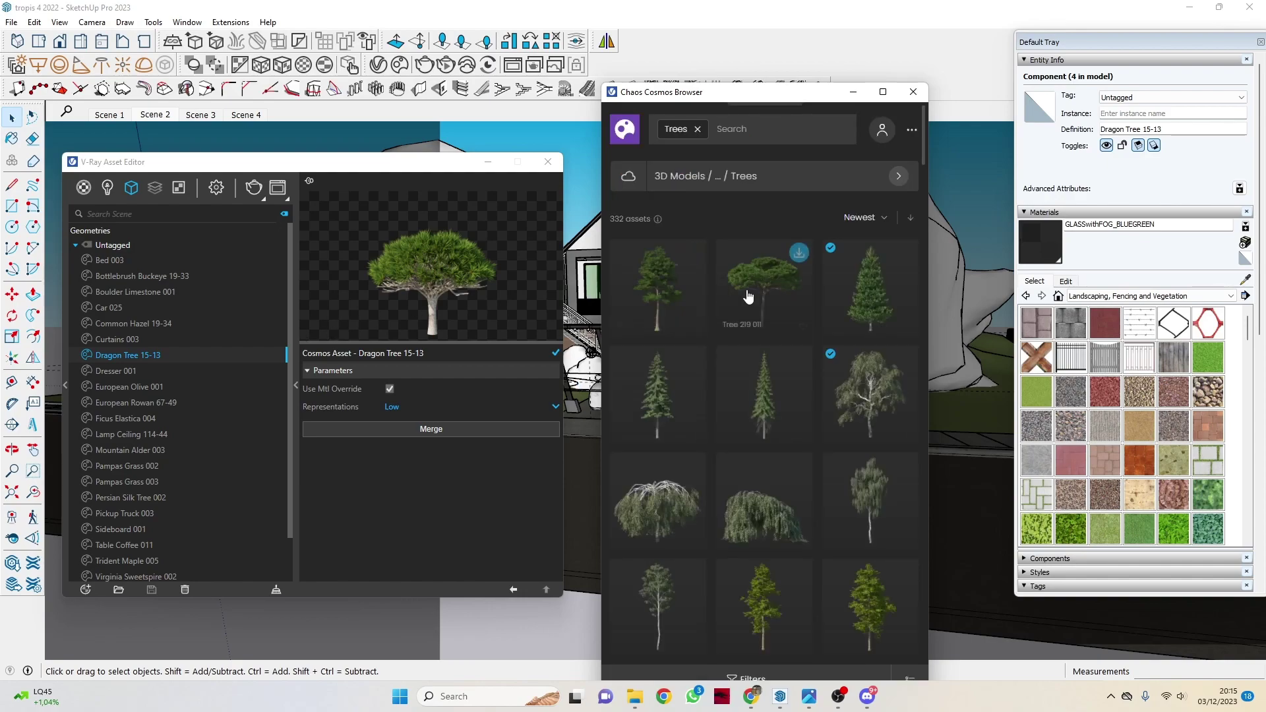
click(853, 93)
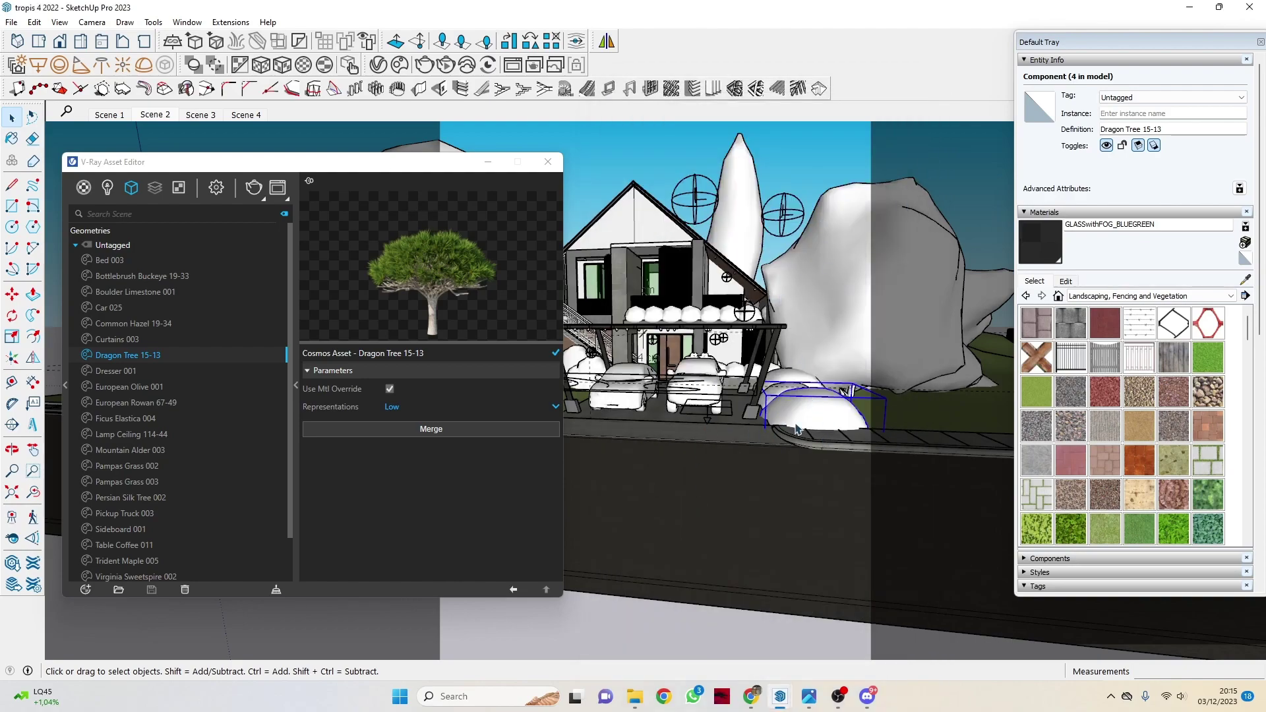
click(488, 165)
Bring back the V-Ray Asset Editor, list the scene's lights and select the small Sphere Light in the garden beside the carport
middle_drag(758, 290, 849, 272)
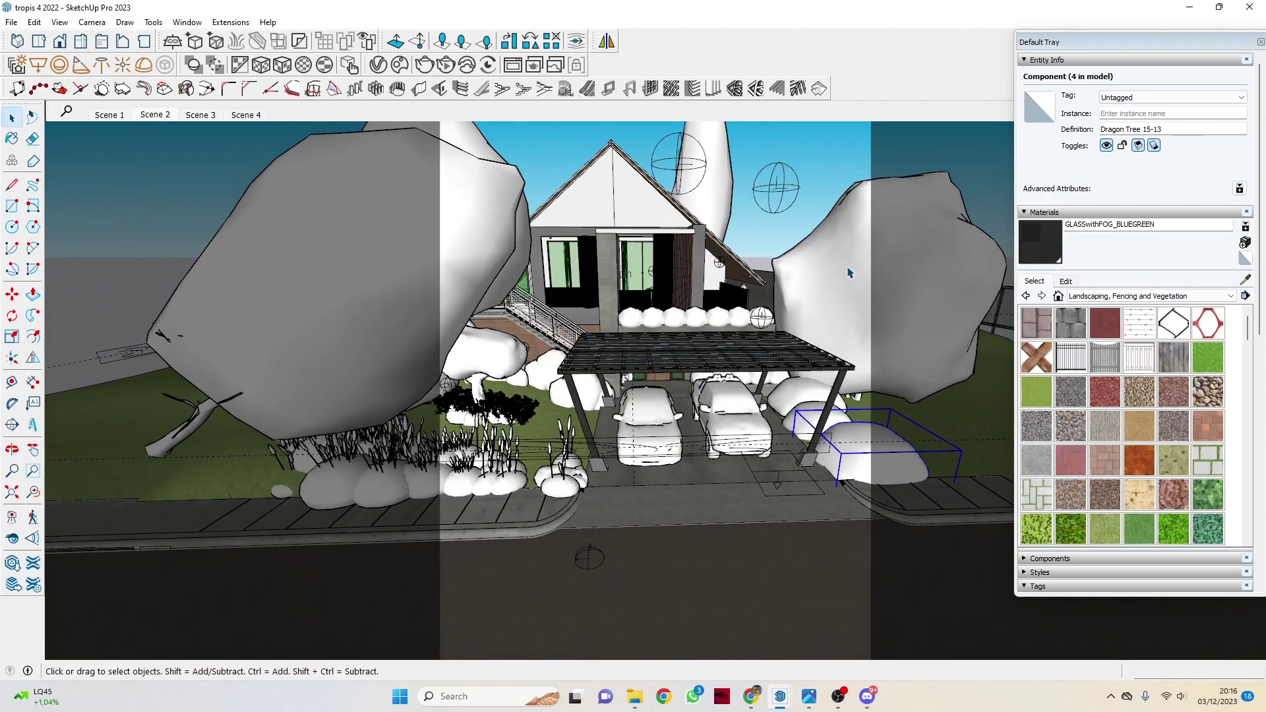
middle_drag(720, 318, 715, 350)
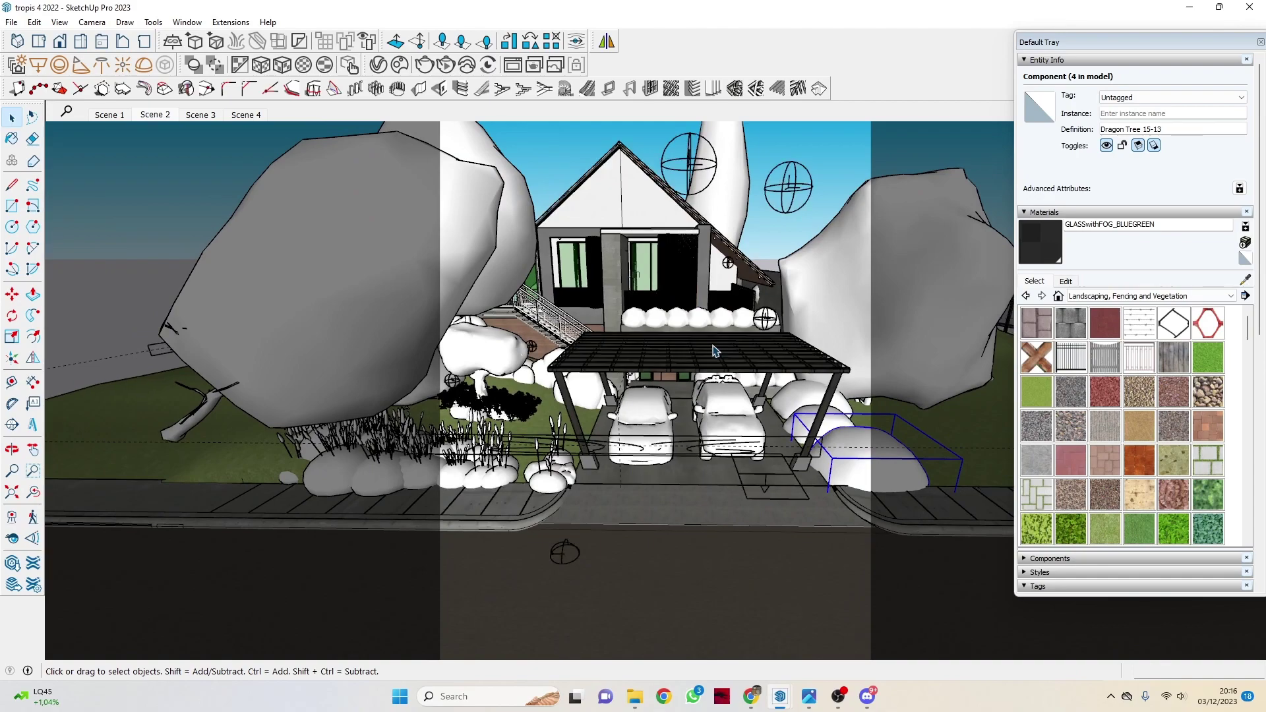
scroll(716, 351, up, 5)
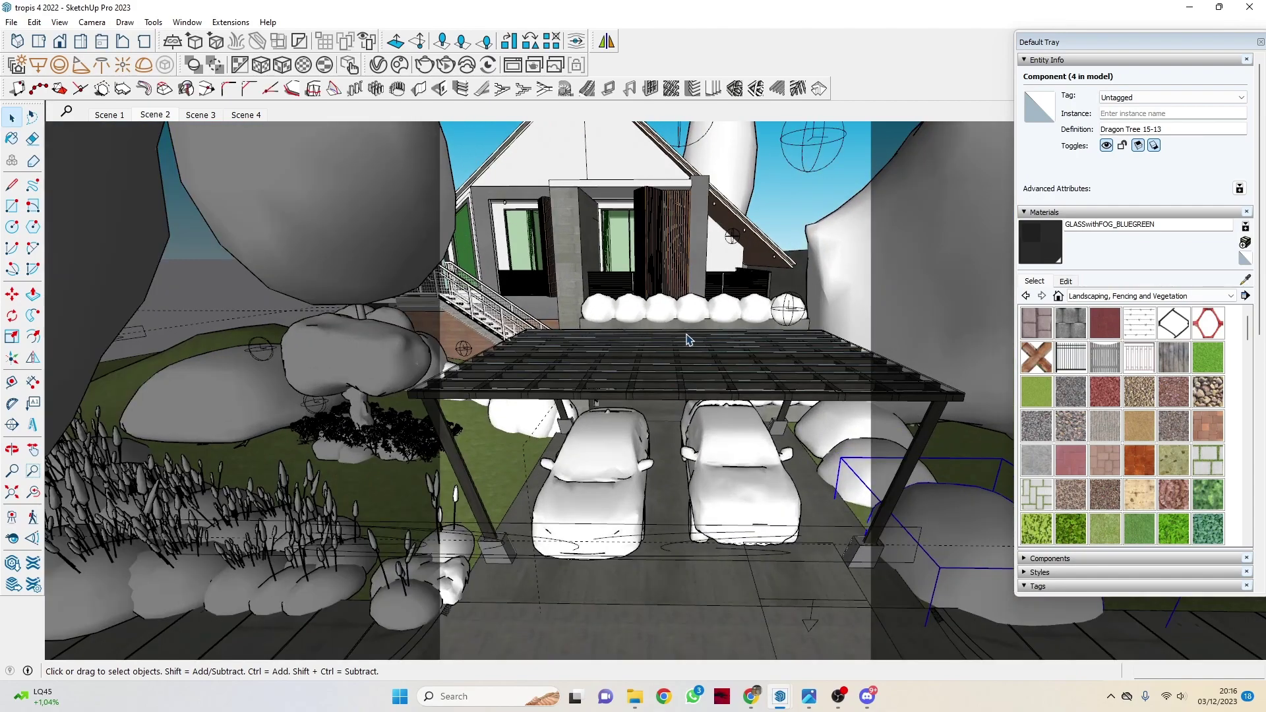
middle_drag(687, 339, 646, 291)
click(377, 65)
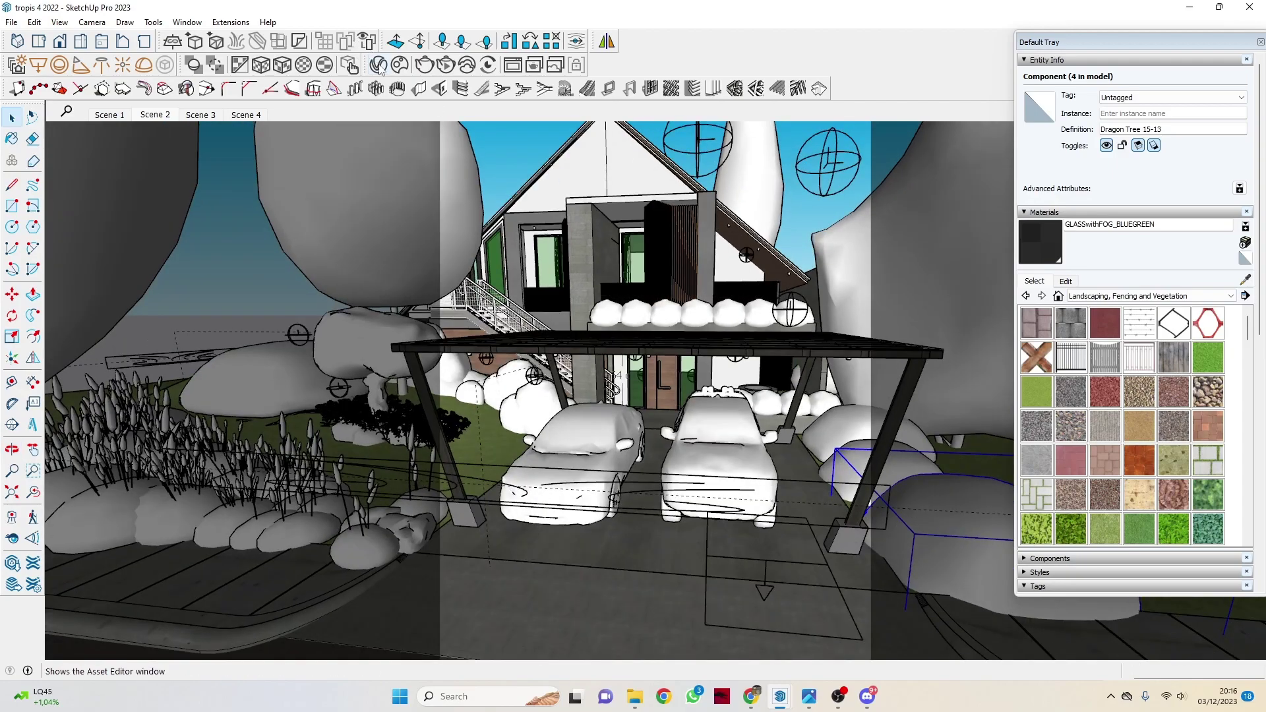
drag(394, 170, 910, 263)
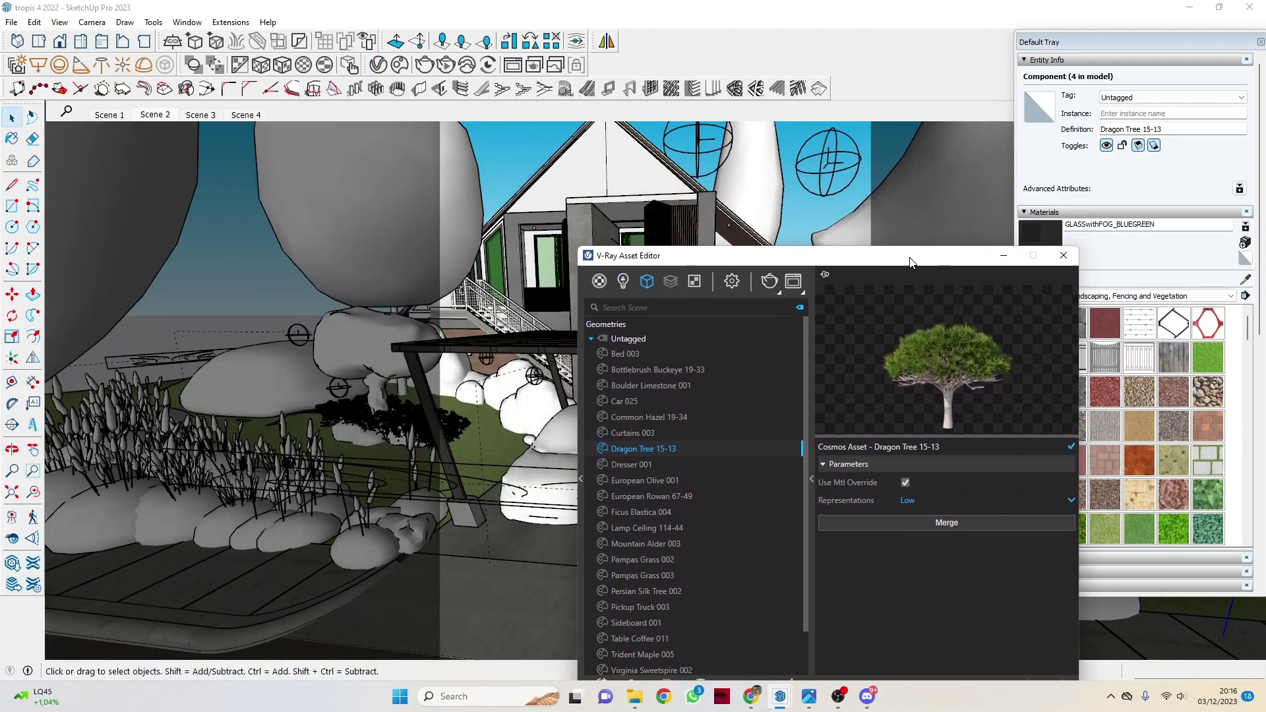
click(624, 283)
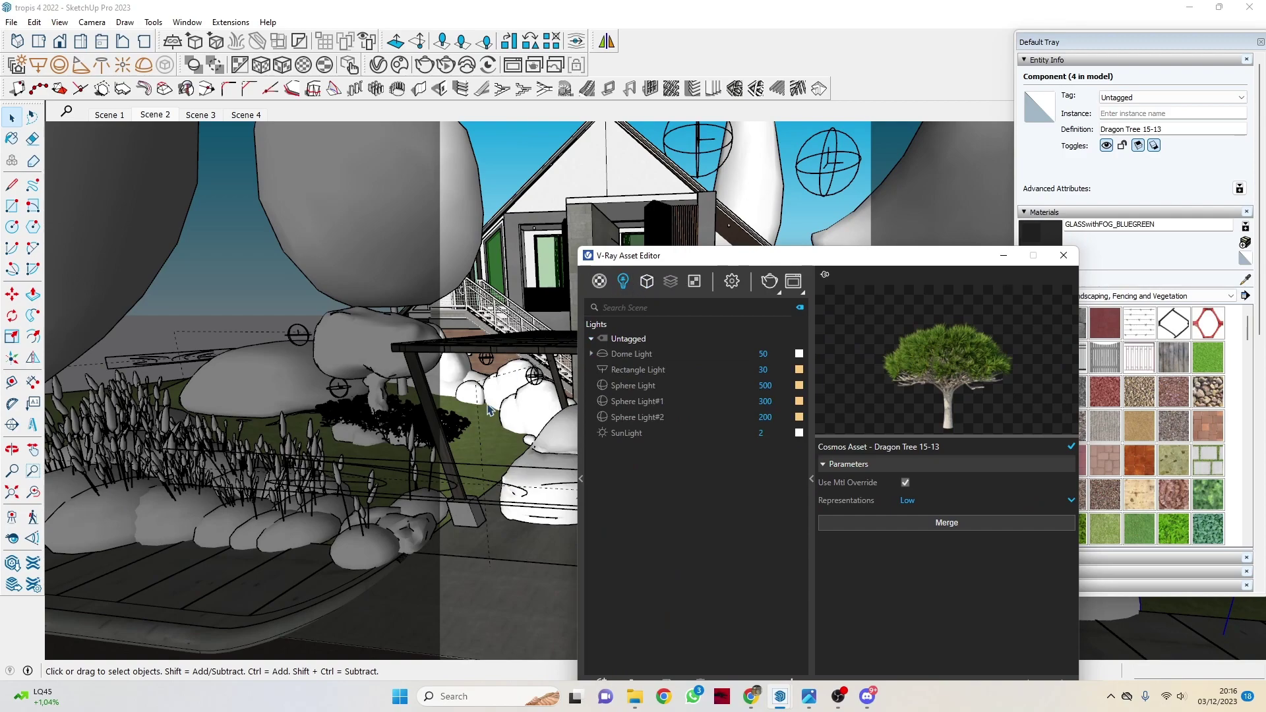
click(536, 379)
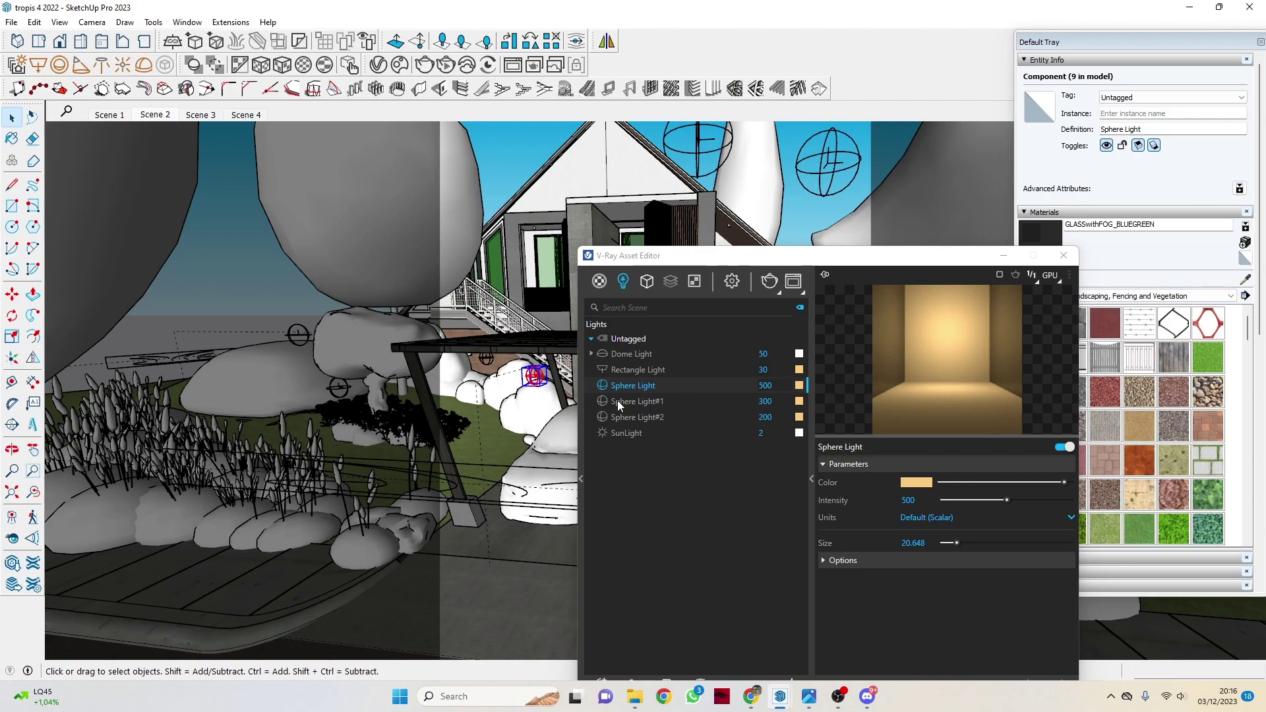
Examine the garden Sphere Light's placement, its intensity and its Options settings
drag(766, 264, 988, 193)
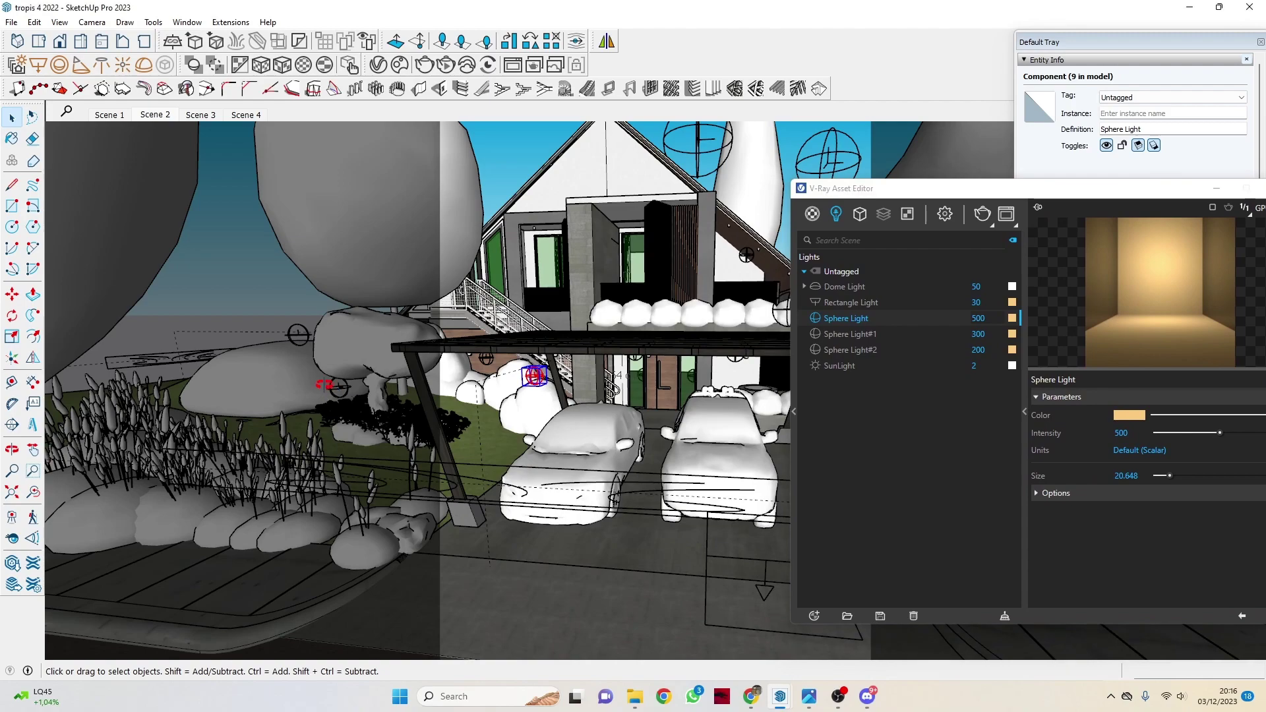
middle_drag(331, 392, 394, 411)
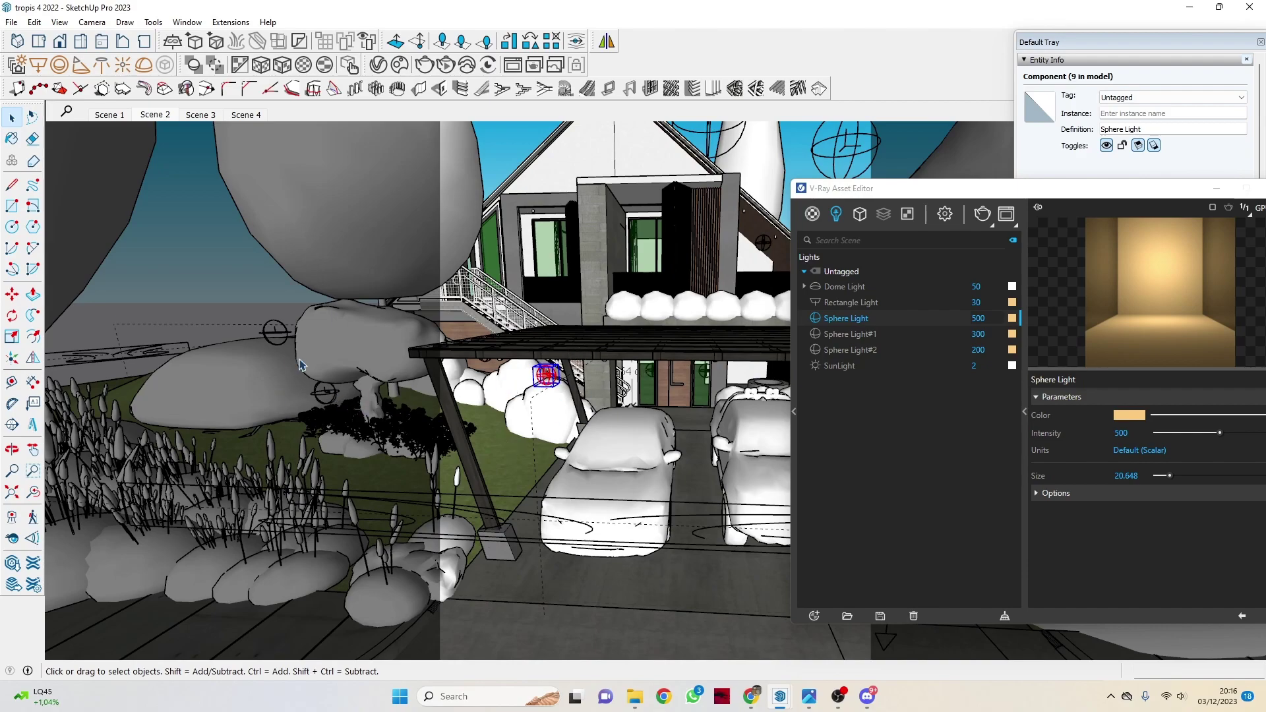
scroll(560, 422, down, 4)
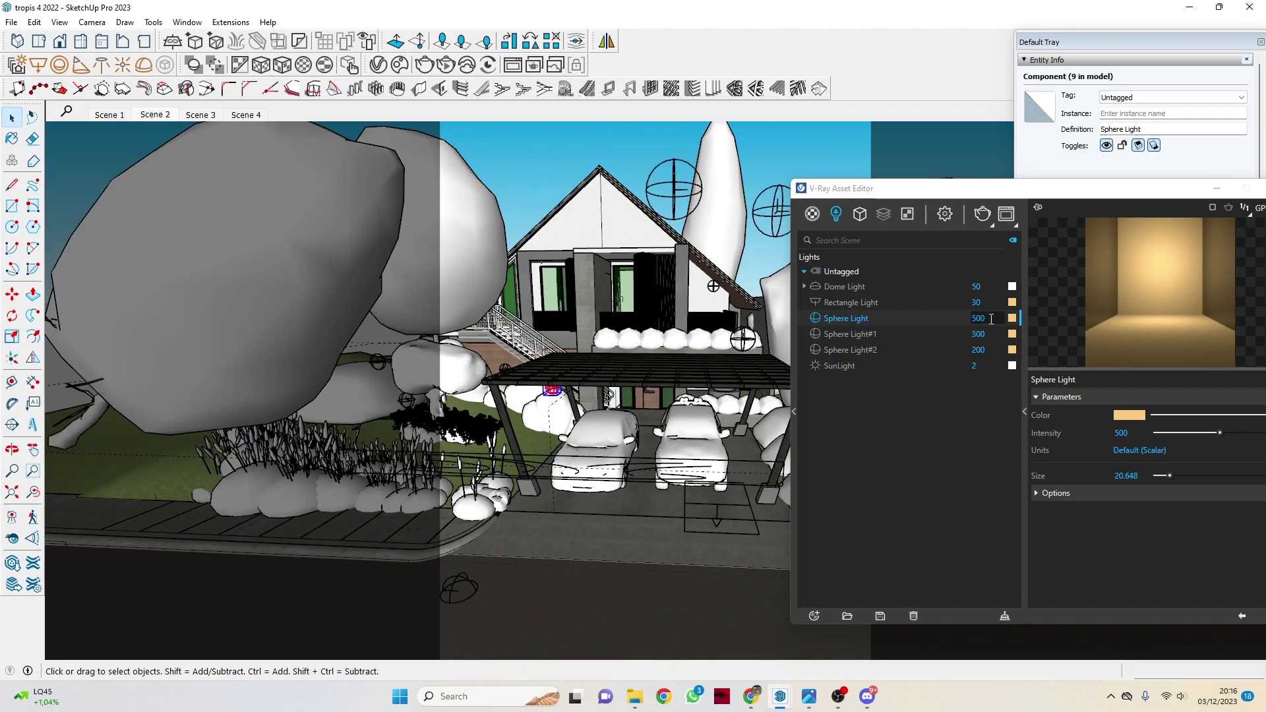
click(991, 319)
drag(1130, 189, 929, 176)
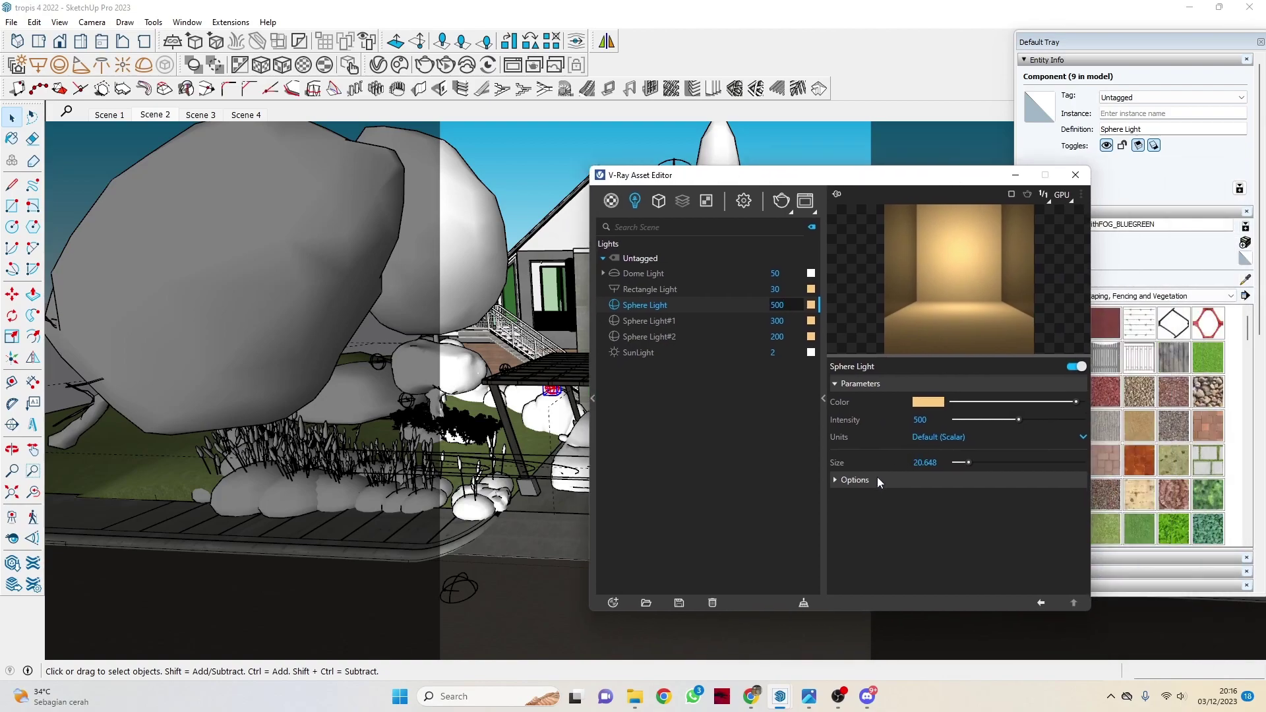
click(854, 480)
scroll(903, 514, down, 1)
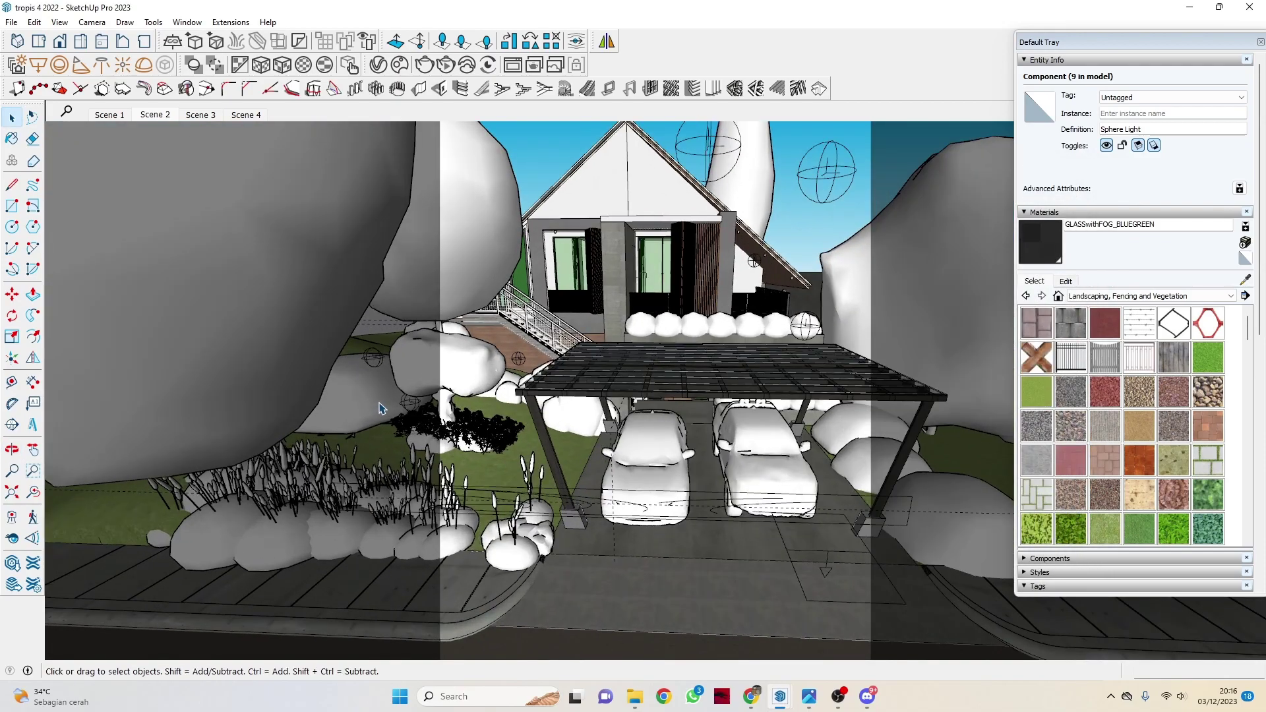
Select the sphere light at the end of the planter row above the carport and view its V-Ray parameters
scroll(379, 407, up, 2)
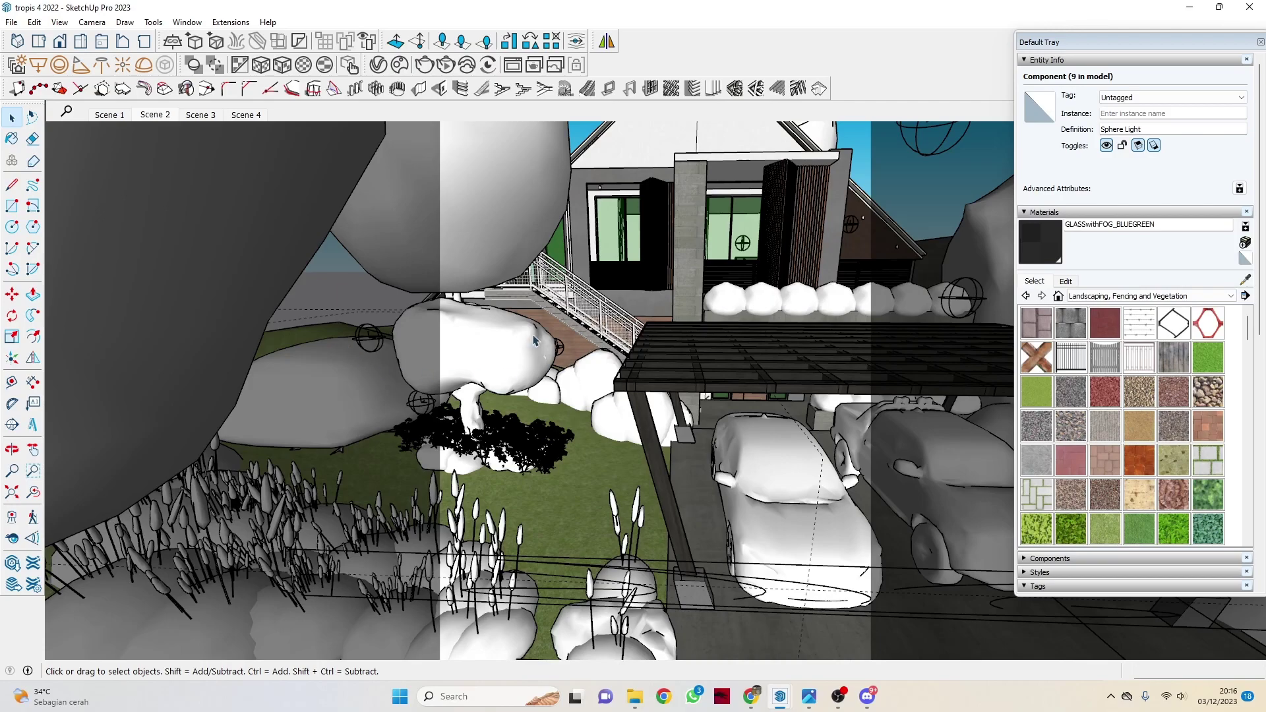
scroll(537, 343, down, 3)
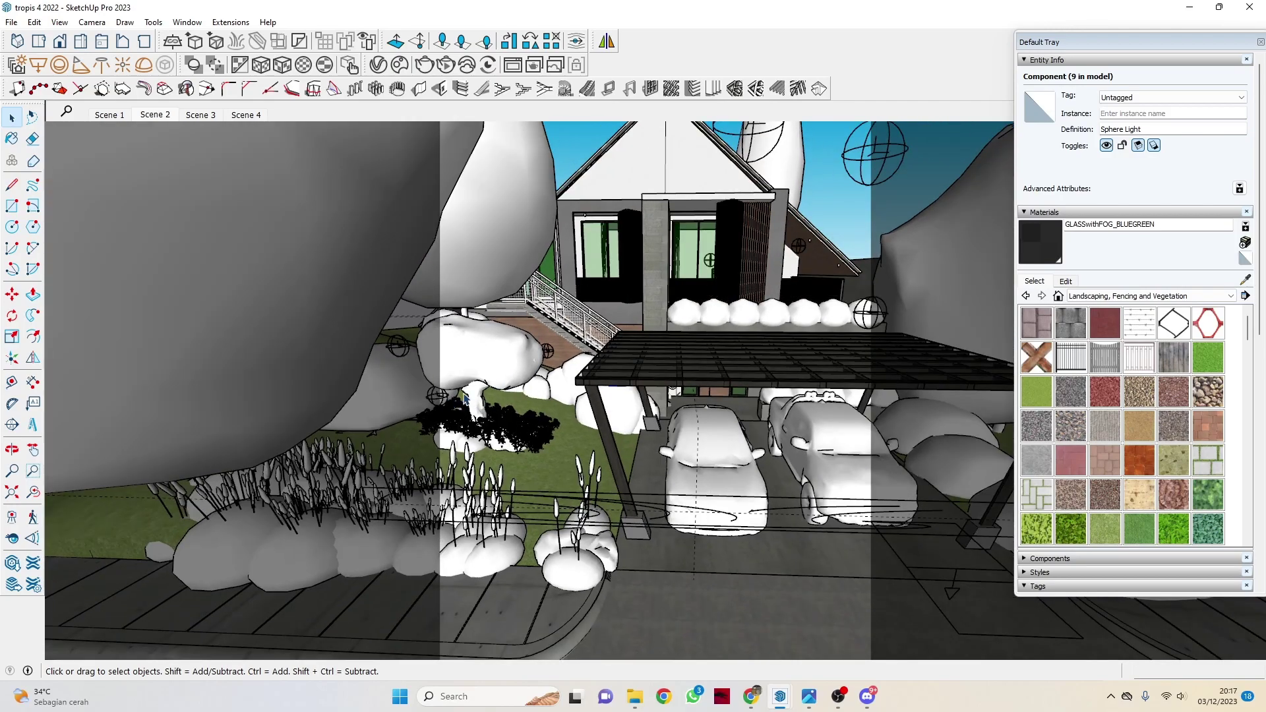
scroll(425, 396, down, 2)
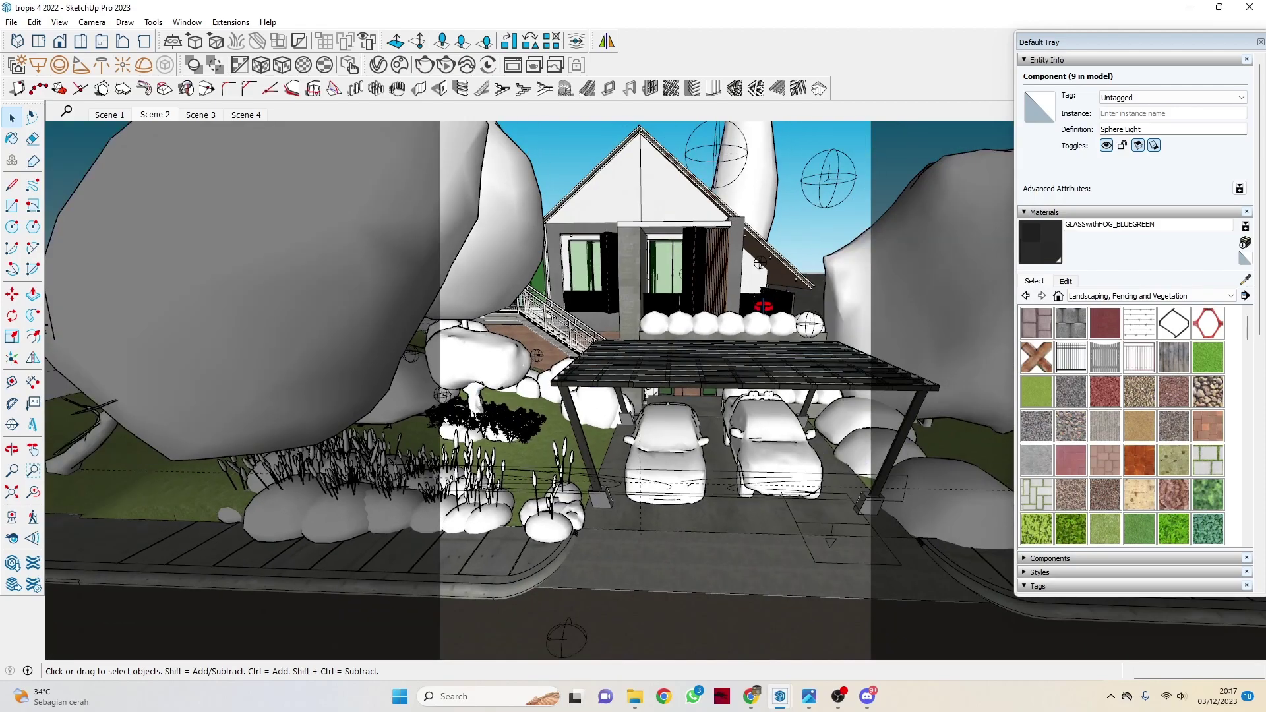
scroll(755, 305, up, 2)
click(825, 328)
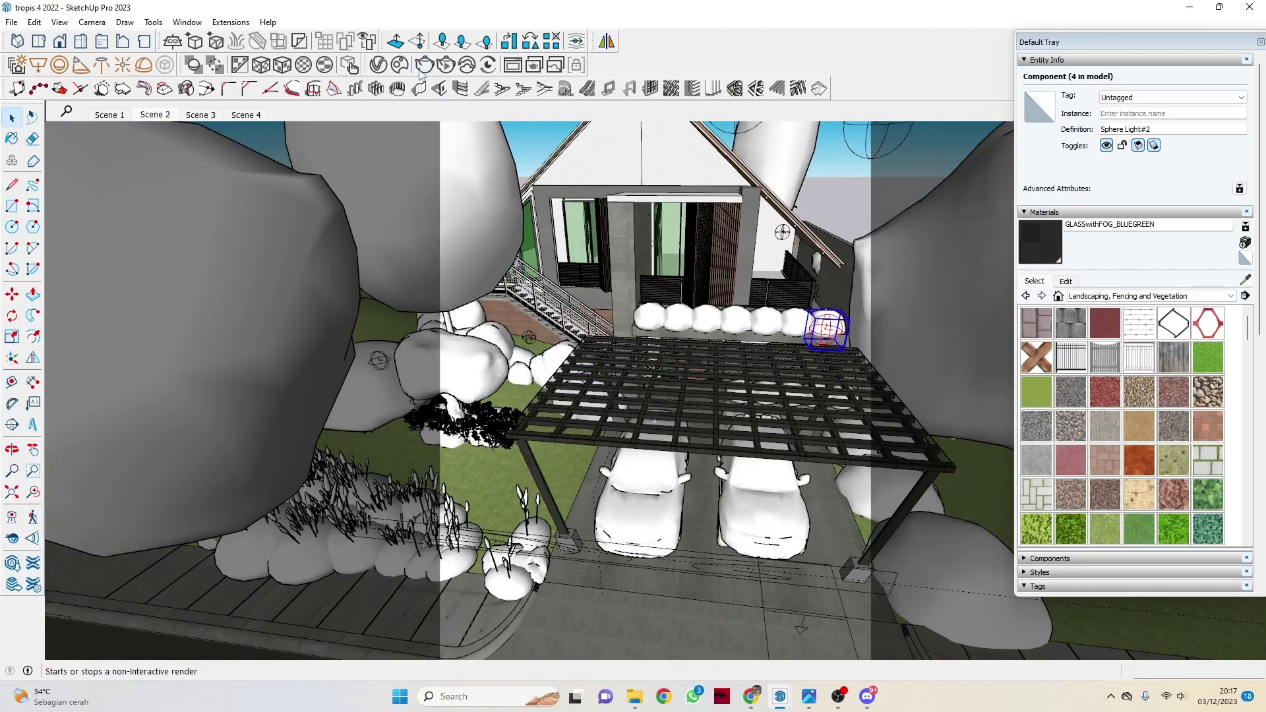
click(381, 68)
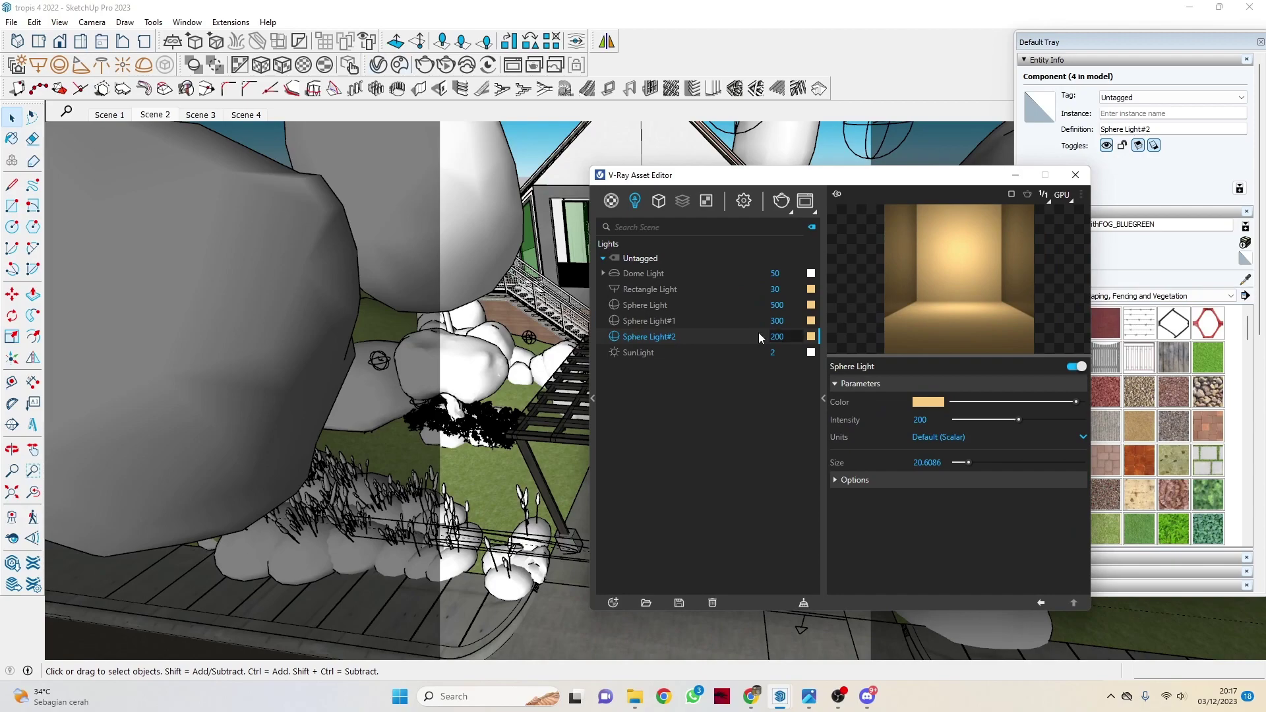
drag(941, 178, 717, 415)
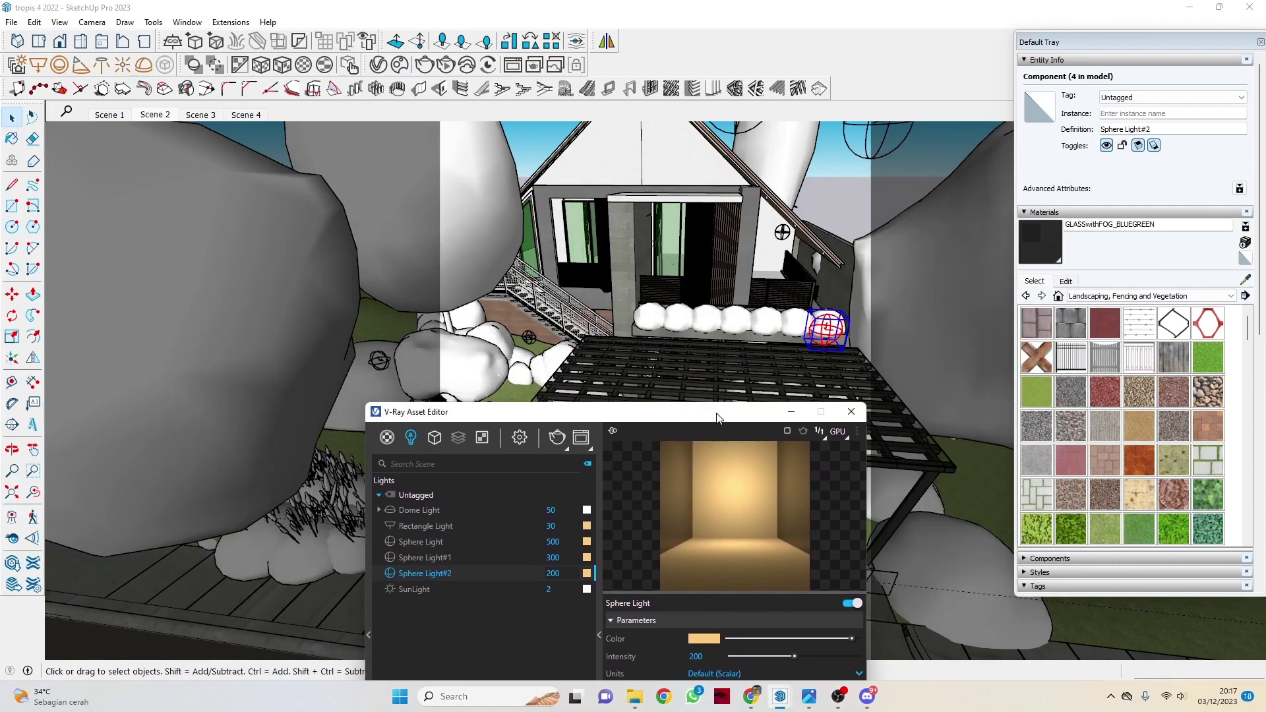
Select the small sphere light on the house's side wall and the two large ones above the roof to compare their parameters
click(784, 235)
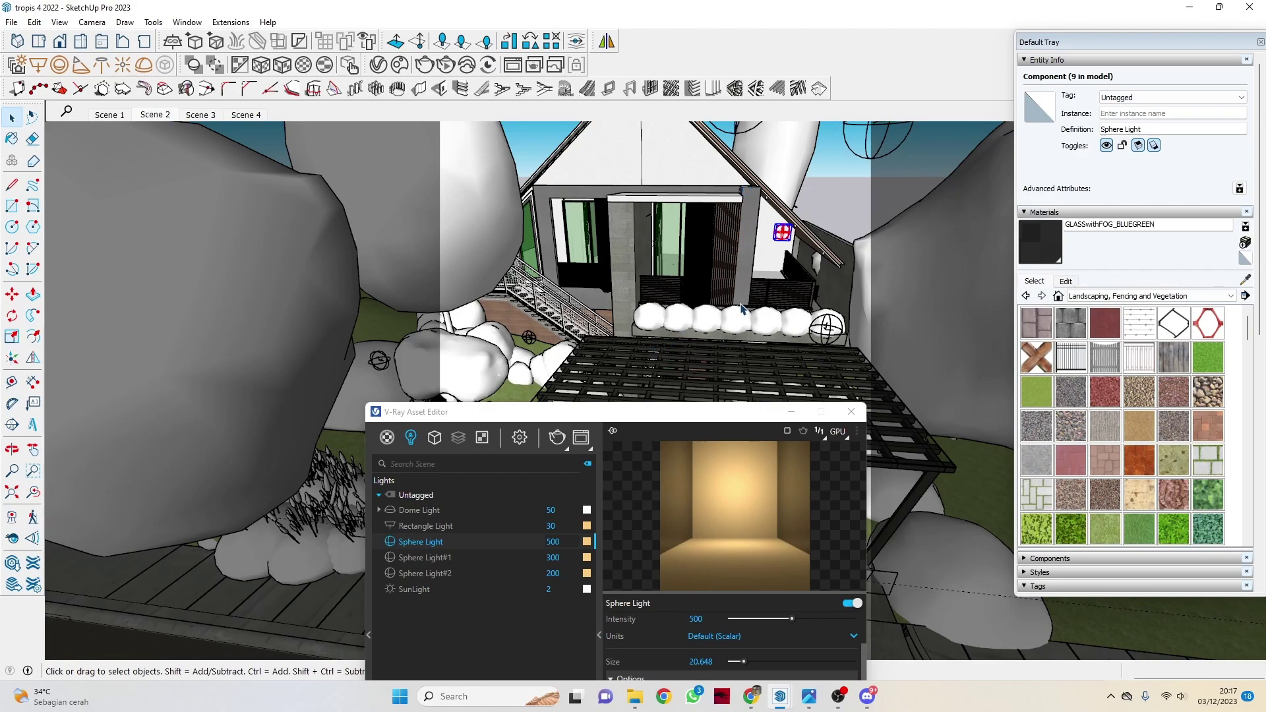
scroll(725, 217, down, 4)
click(738, 135)
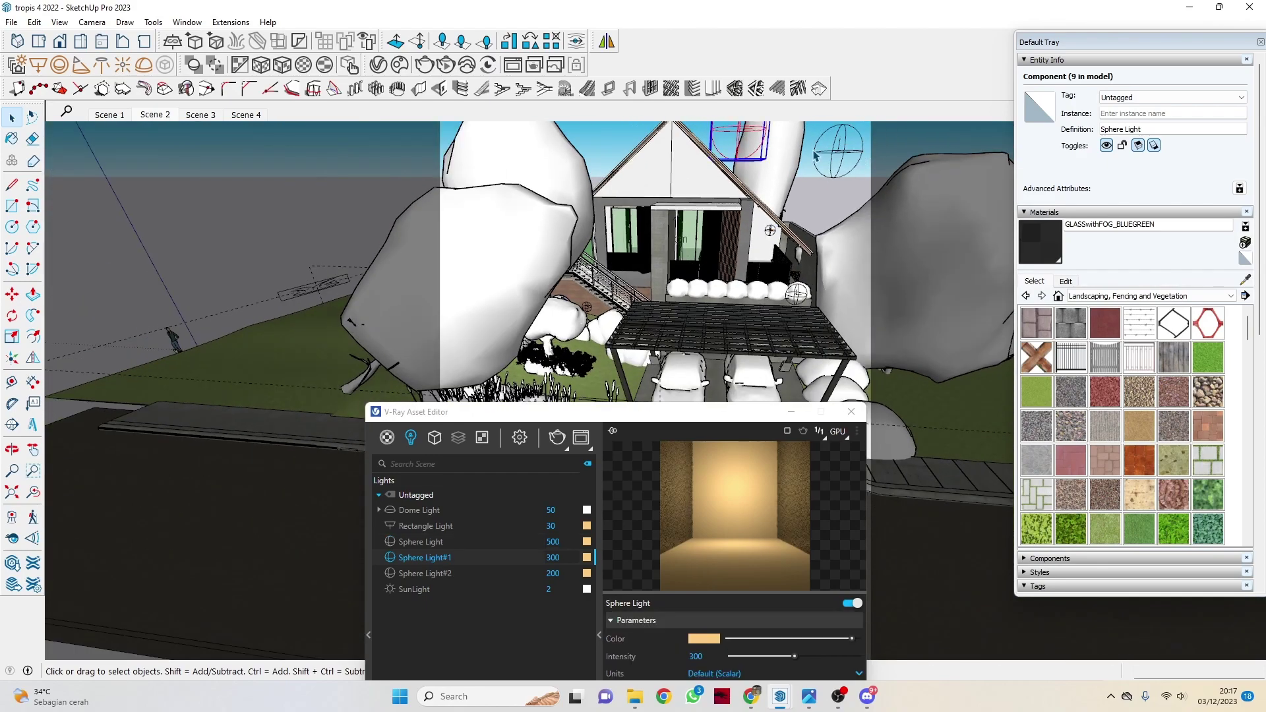
click(836, 155)
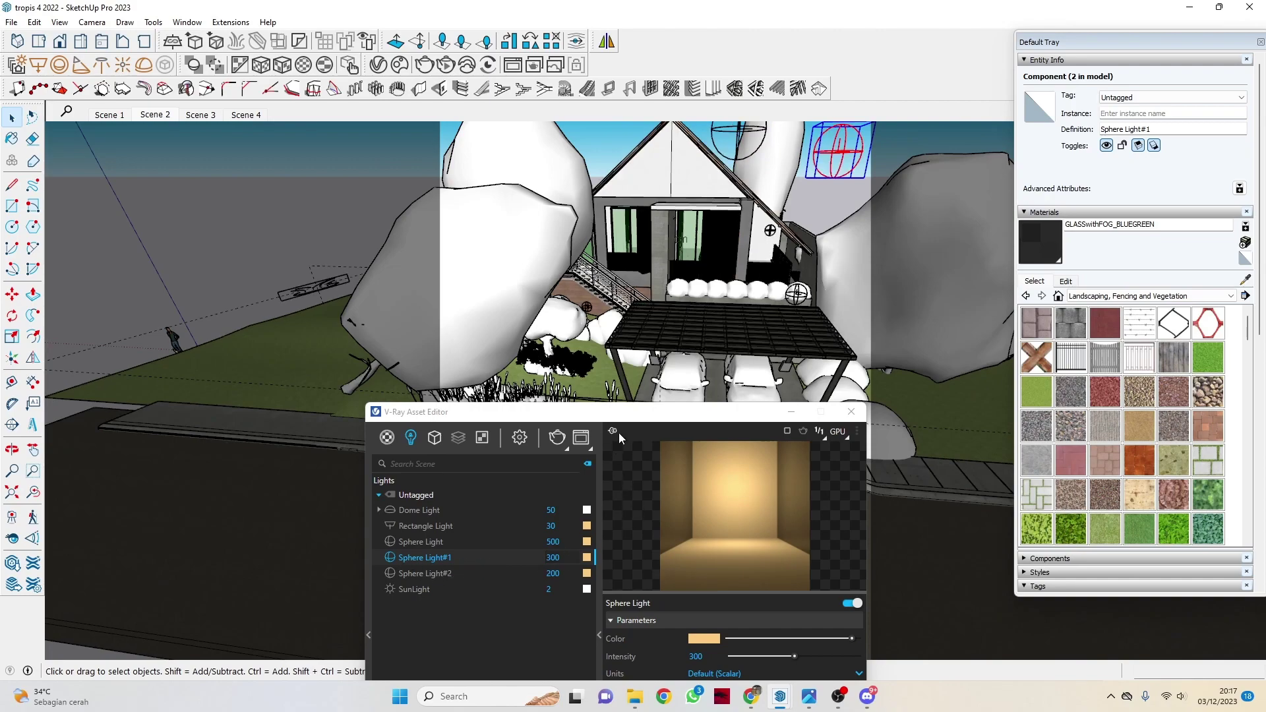
Reposition the Asset Editor clear of the garden and display the Dome Light's parameters
drag(683, 421, 803, 421)
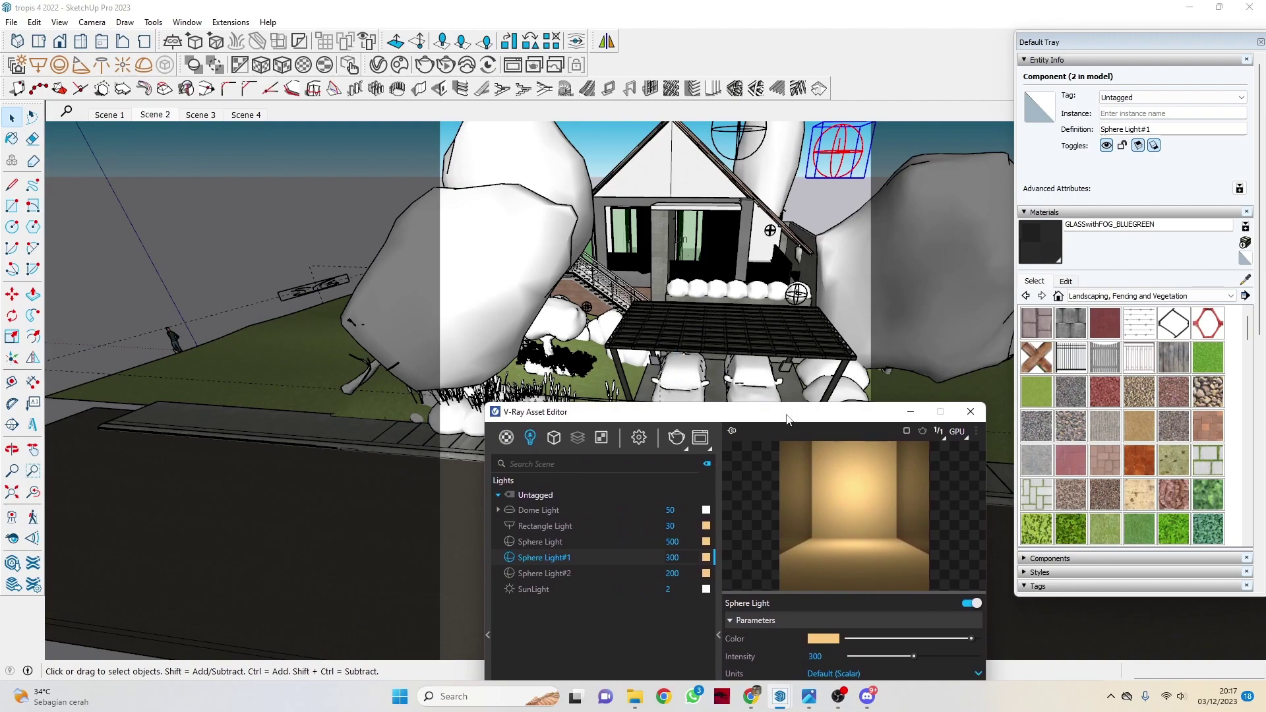
drag(786, 420, 869, 490)
scroll(485, 267, up, 4)
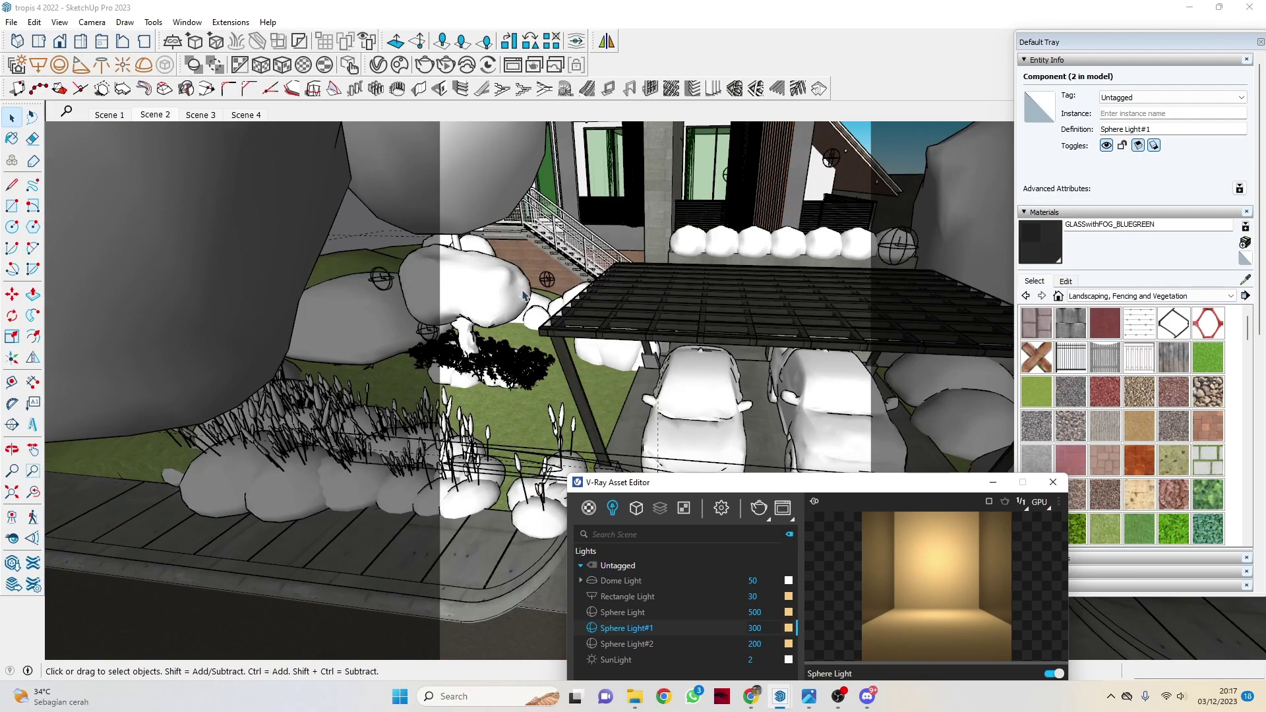
drag(832, 483, 890, 259)
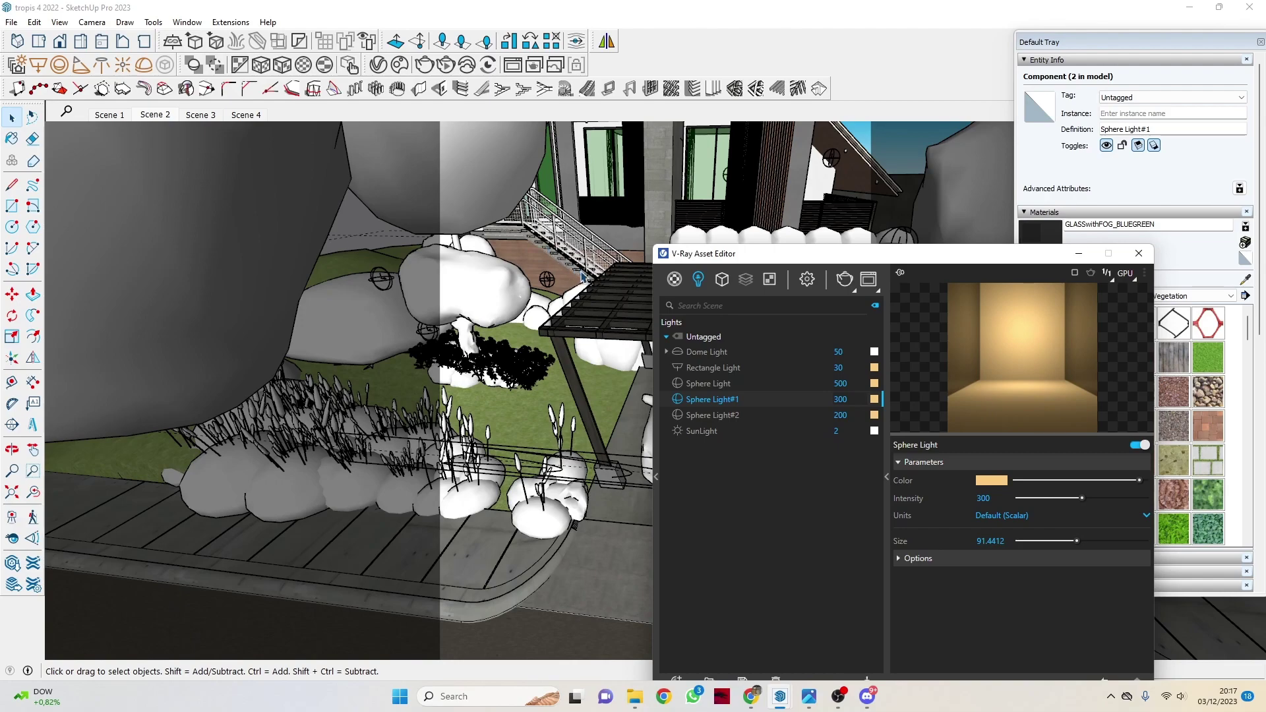
click(700, 352)
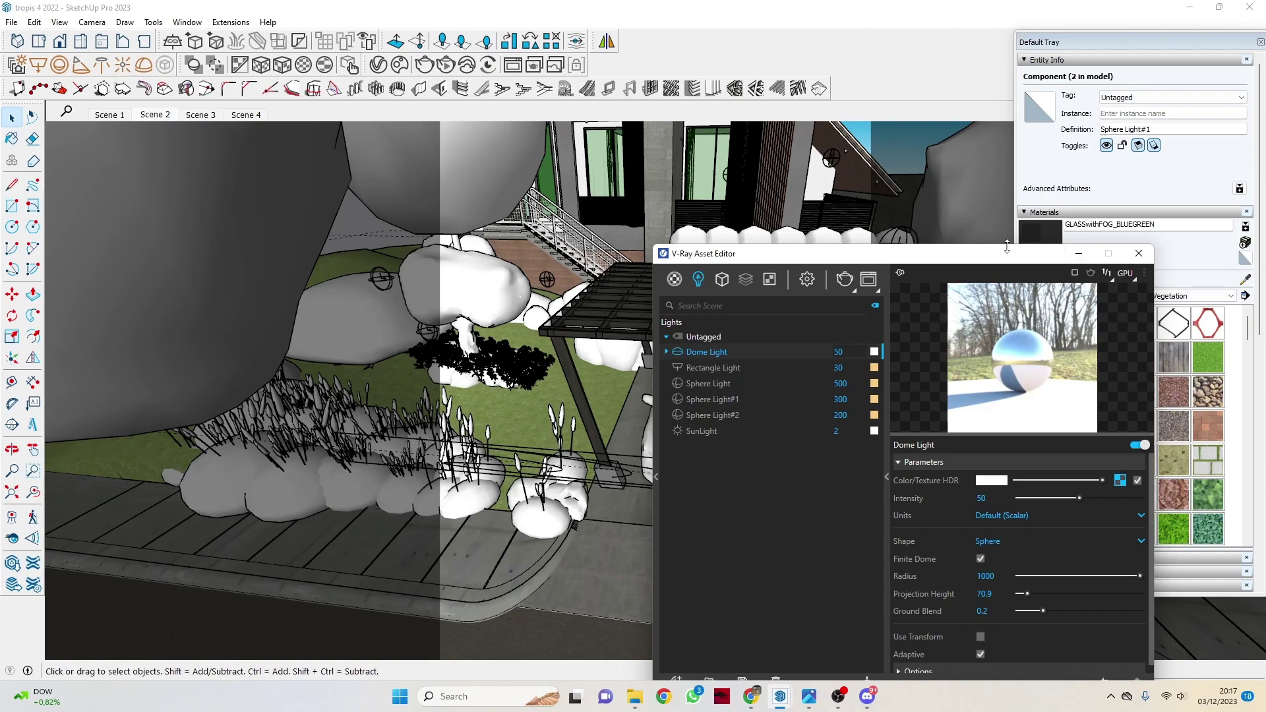
Open the Dome Light's HDR bitmap, browse to its source image file and cancel without replacing it
drag(1007, 250, 823, 168)
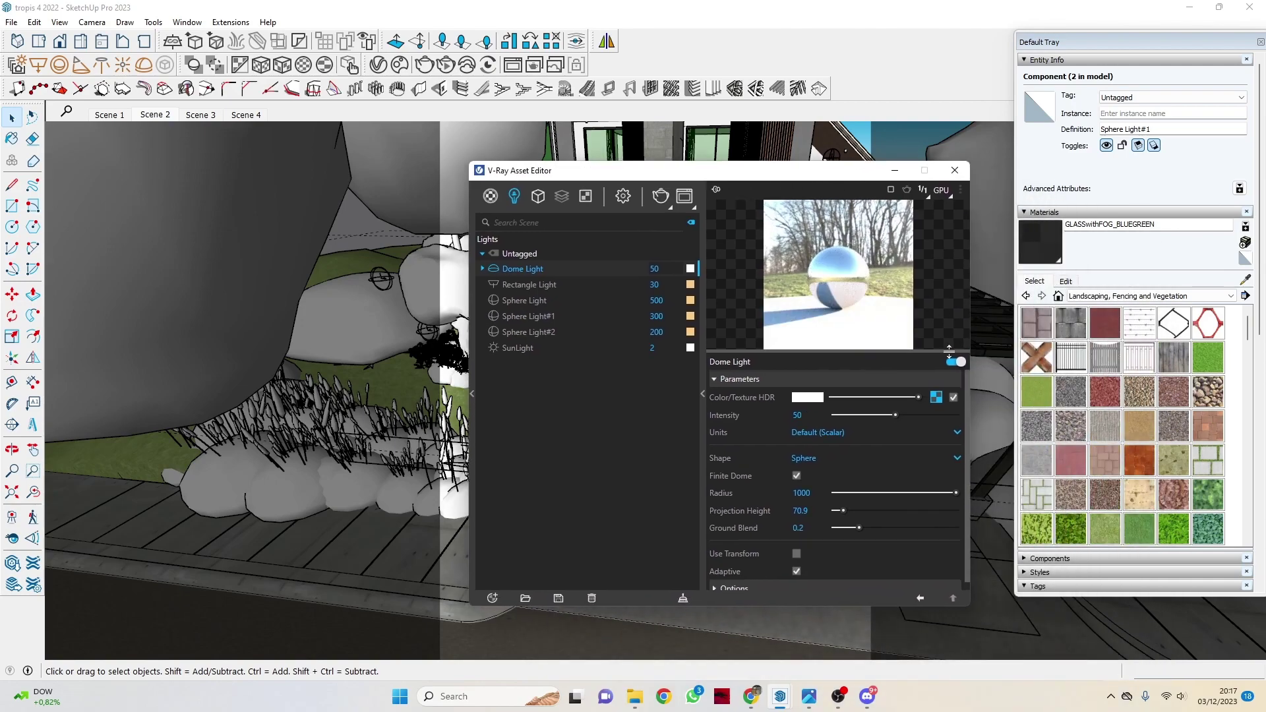
click(935, 398)
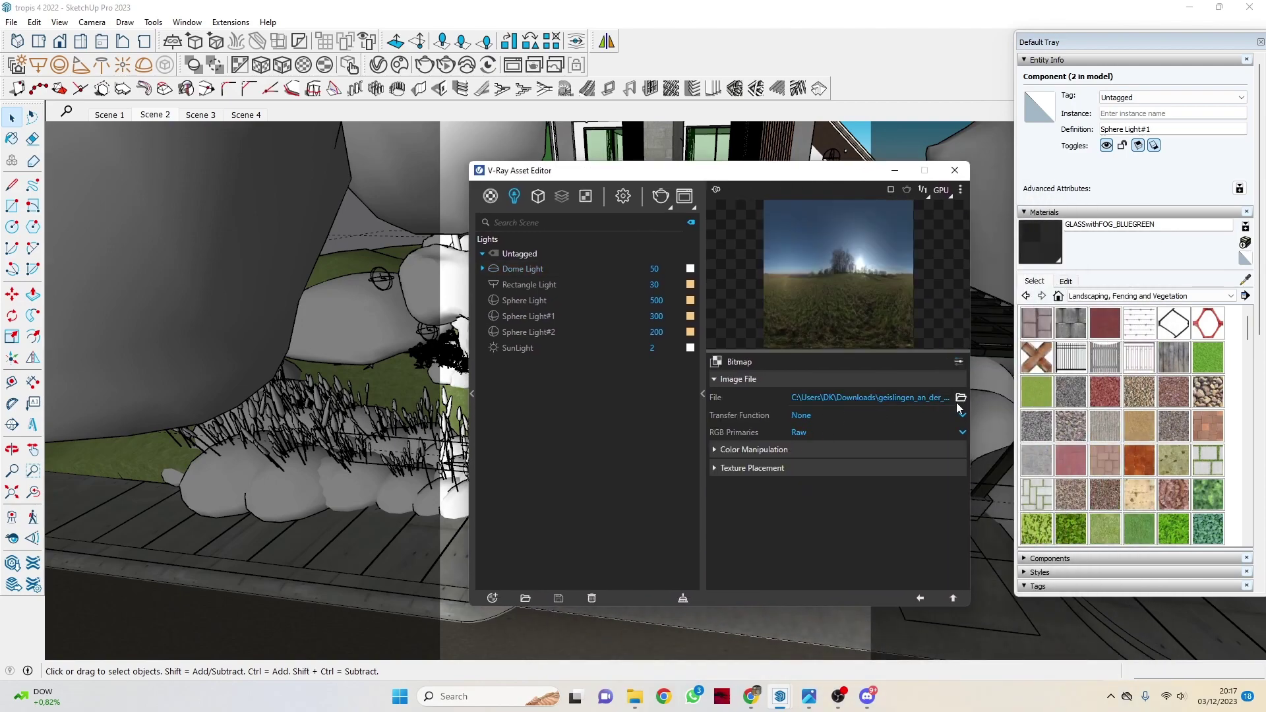
click(960, 398)
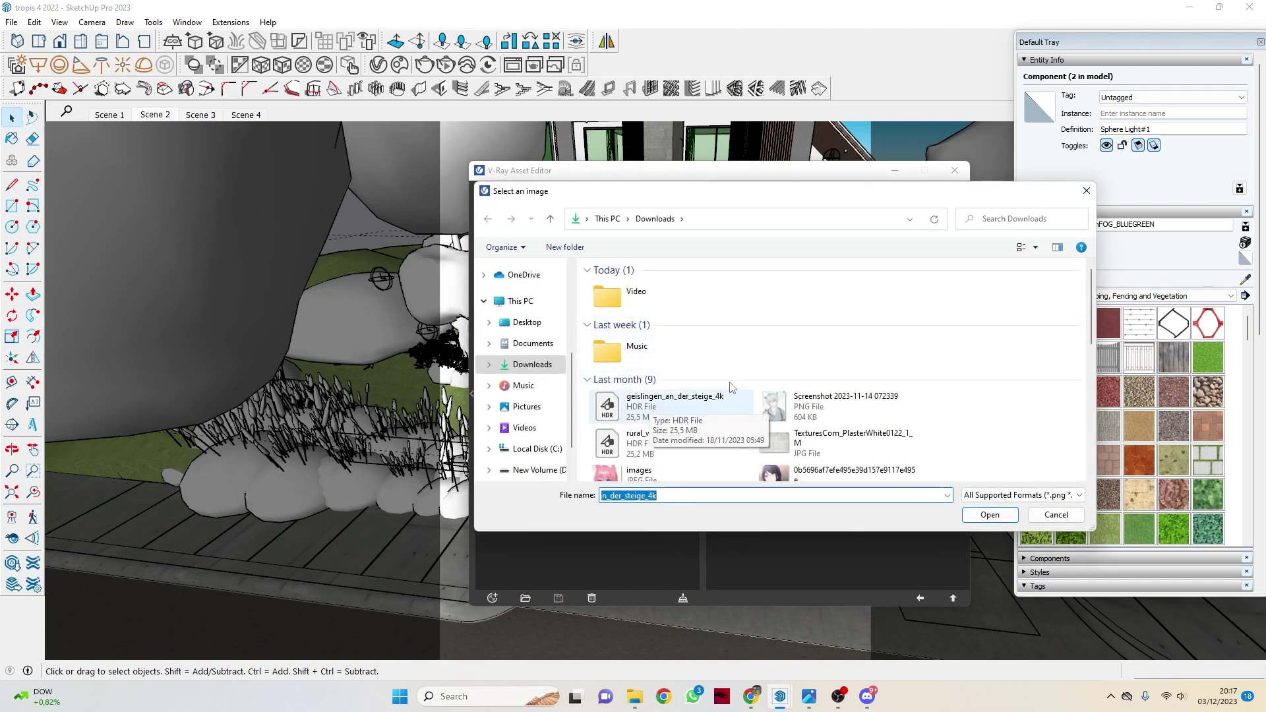
click(1054, 515)
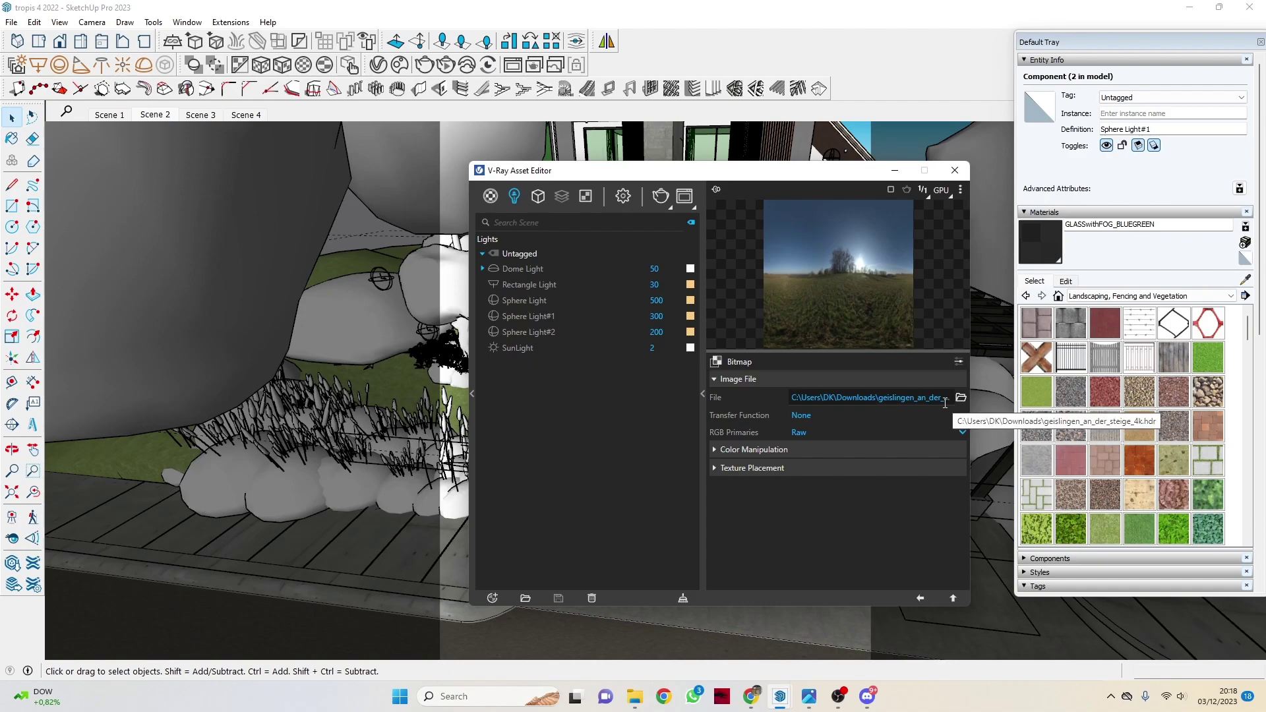
Expand the HDR bitmap's Color Manipulation and Texture Placement sections and review their settings
click(805, 448)
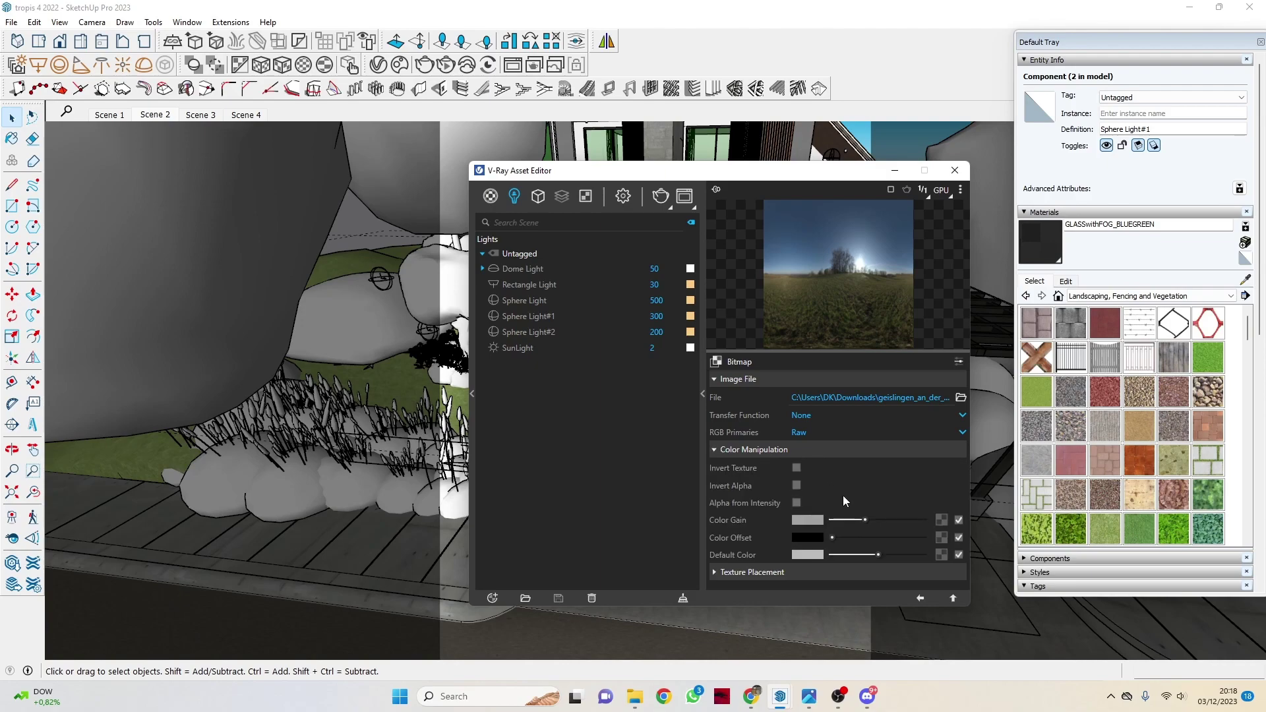
click(781, 573)
scroll(841, 437, down, 4)
scroll(841, 440, up, 2)
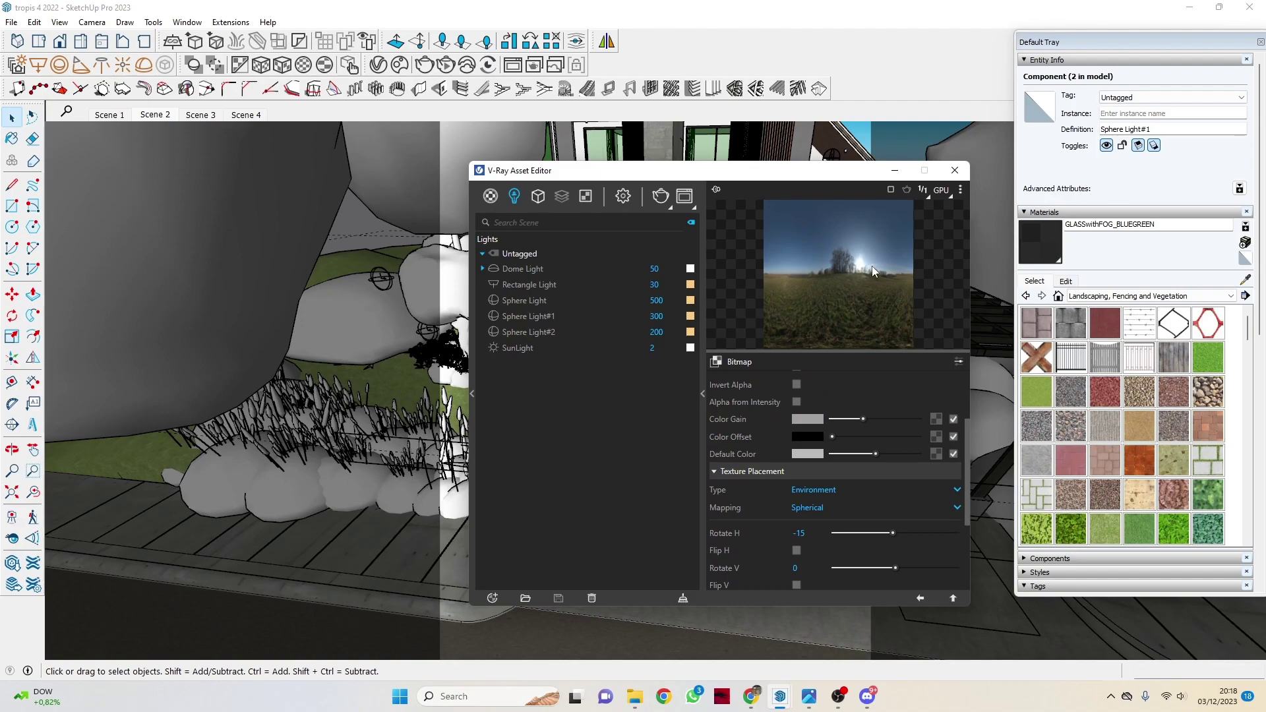
Restore the Scene 2 camera view and reposition the Asset Editor so the trees and front garden are visible
click(164, 120)
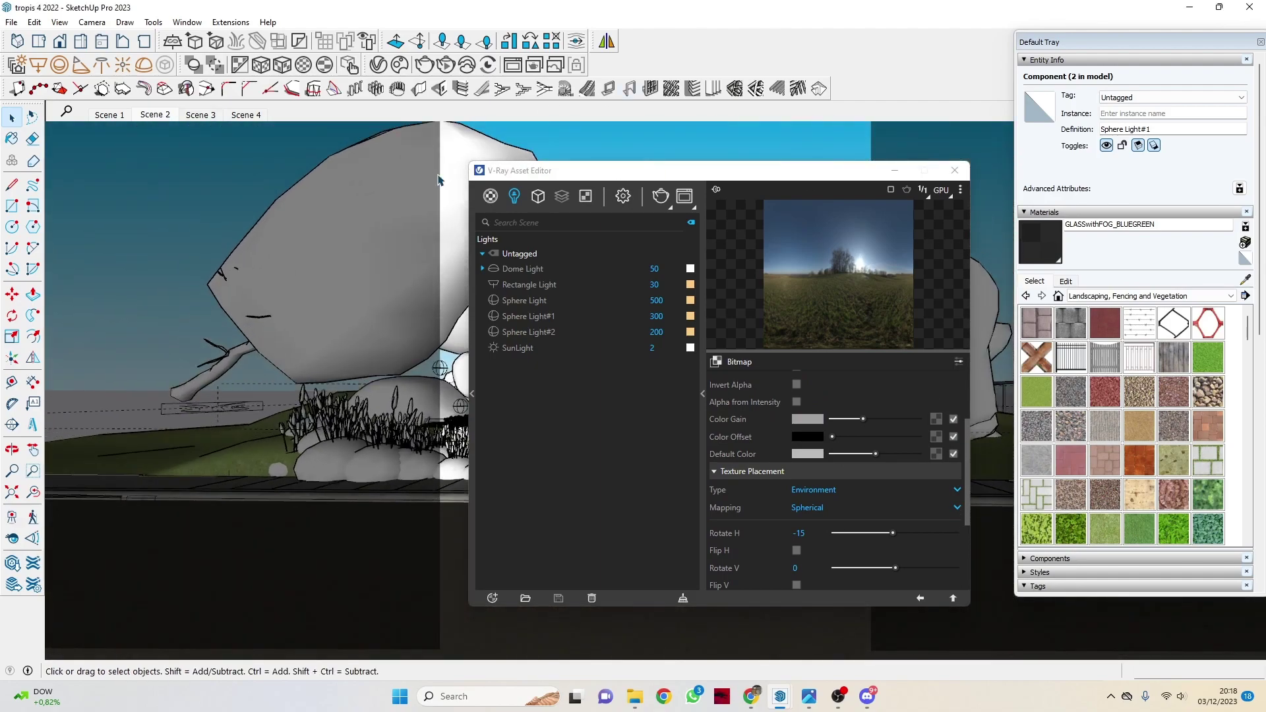
drag(850, 175, 333, 206)
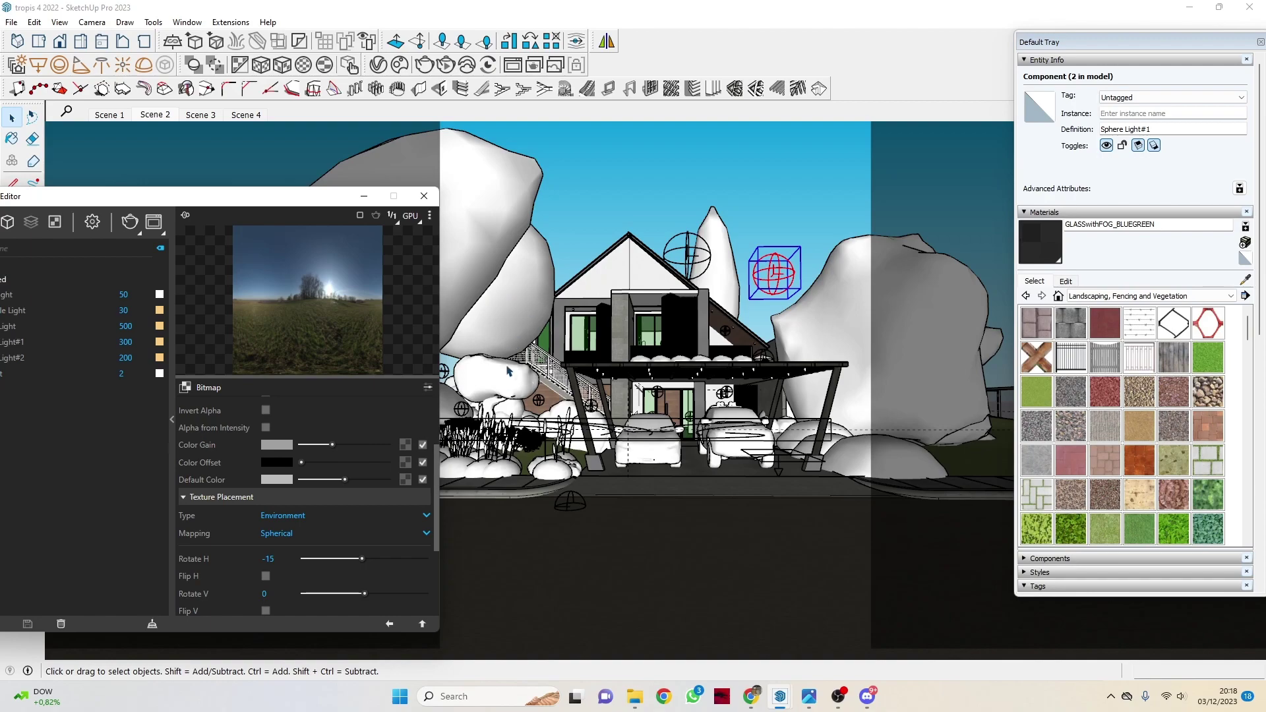
drag(284, 195, 85, 191)
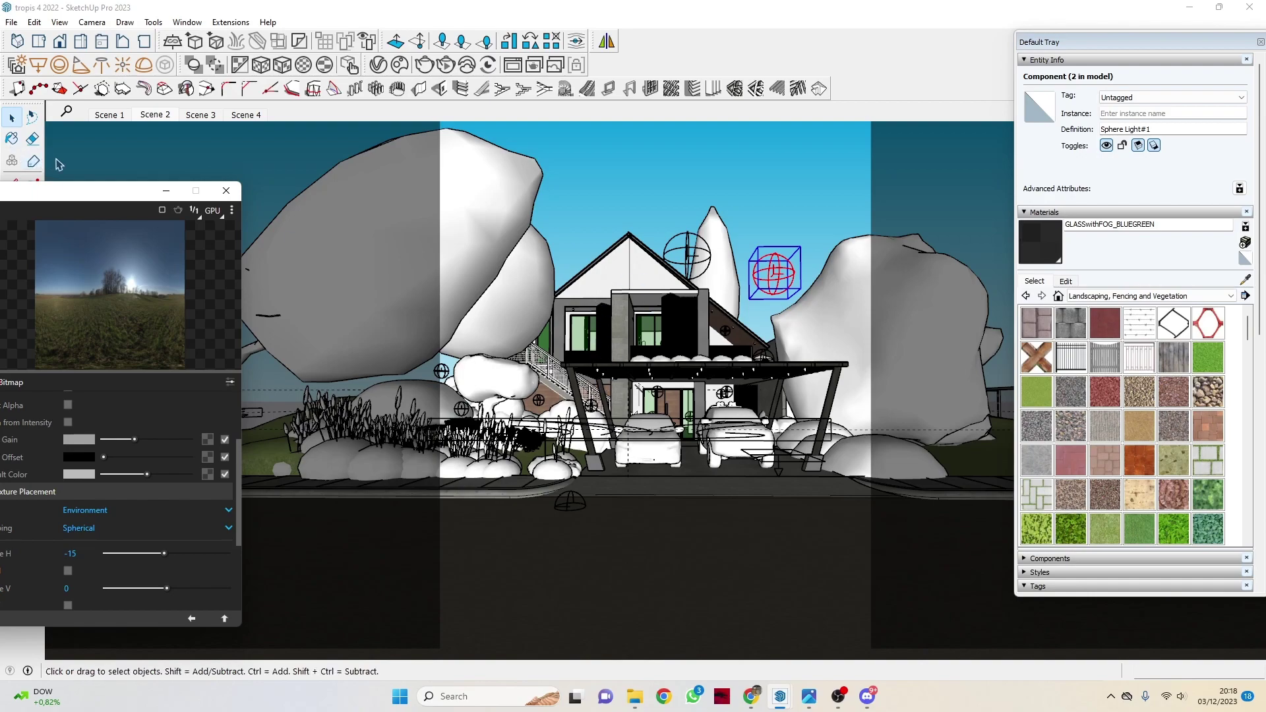
drag(100, 186, 1067, 165)
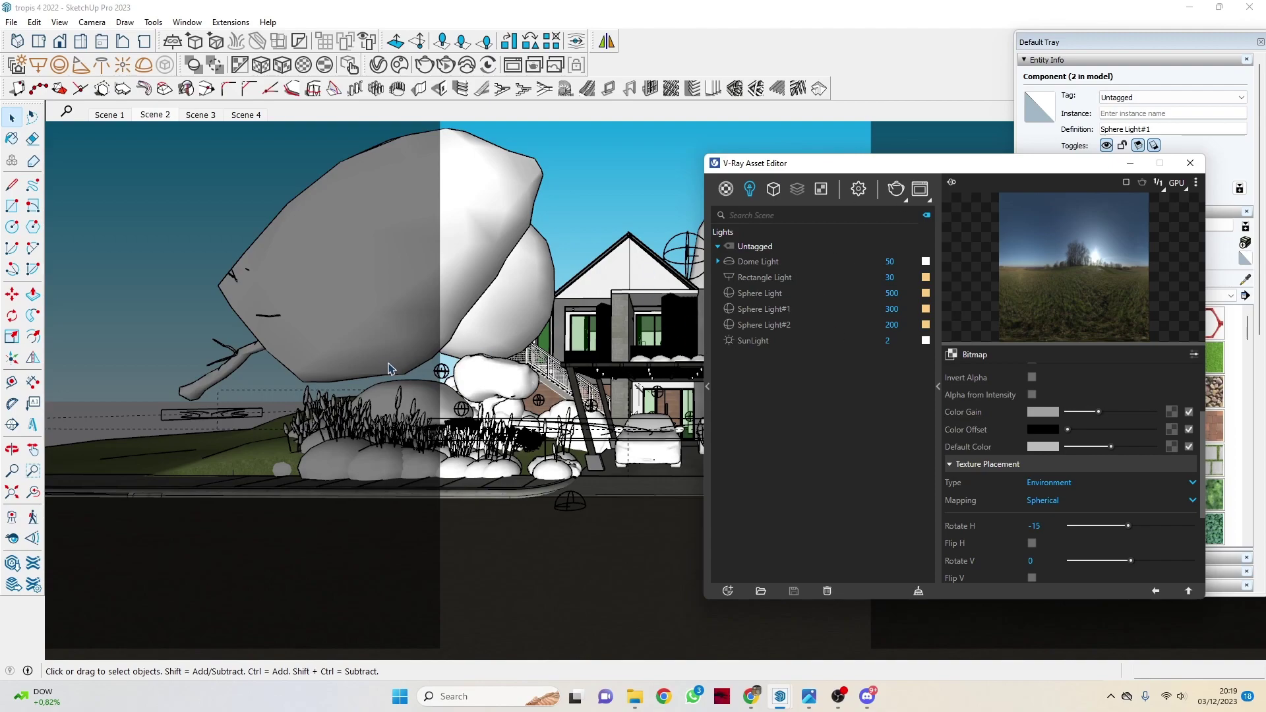
Select the two garden sphere lights beneath the large tree to view their parameters, moving the Asset Editor off the carport
click(443, 373)
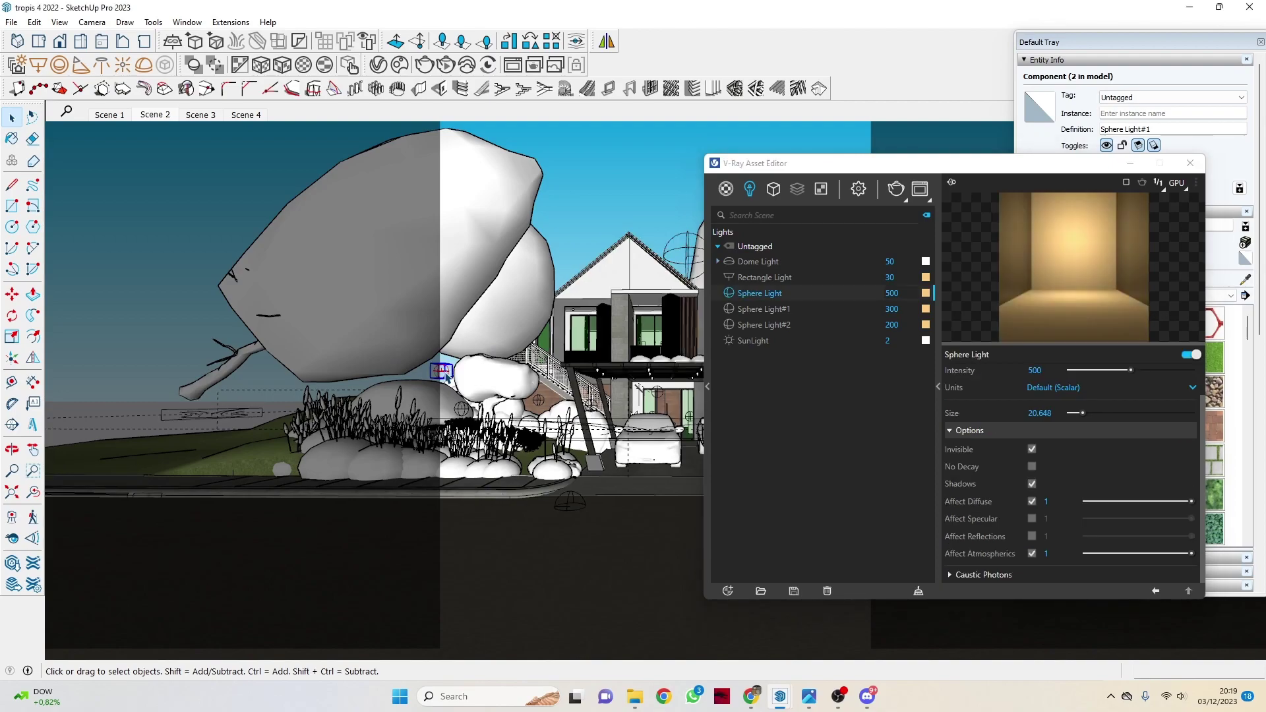
click(463, 409)
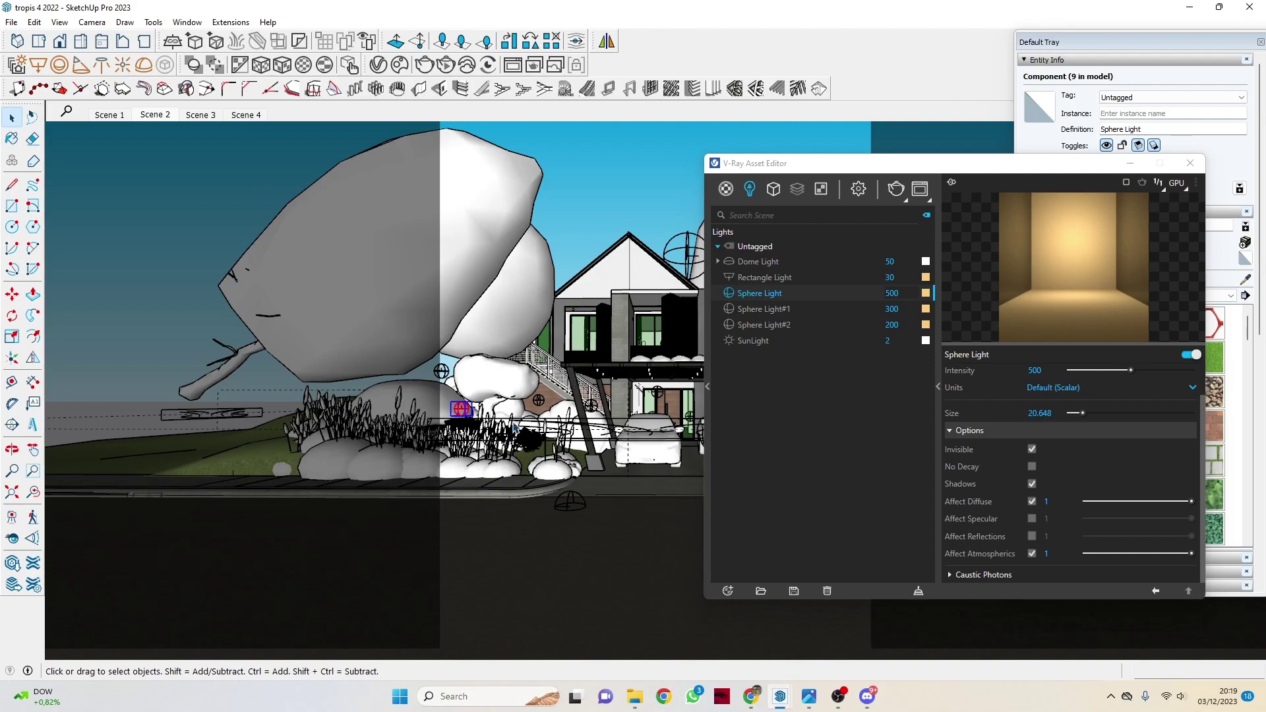
drag(965, 167, 1038, 227)
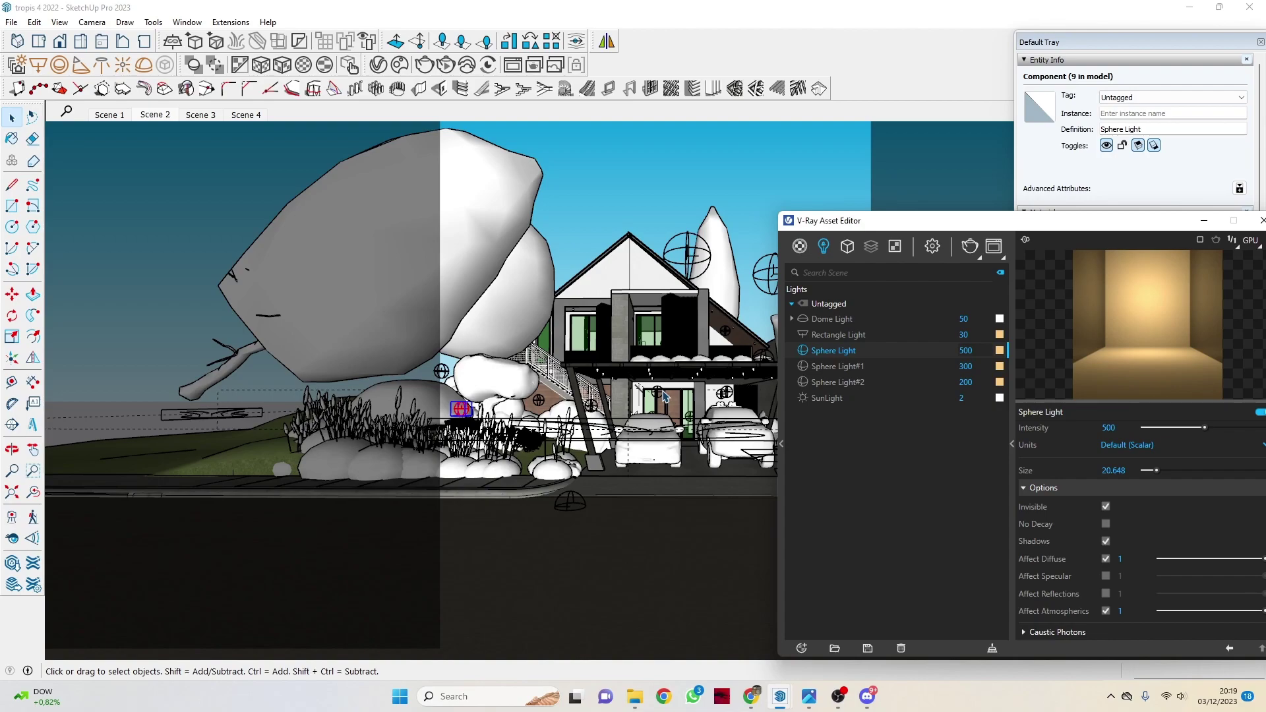
Select the sphere light above the pickup under the carport and inspect its parameters and placement
click(728, 393)
middle_drag(728, 393, 715, 396)
middle_drag(724, 321, 694, 231)
scroll(659, 312, up, 5)
scroll(660, 312, down, 5)
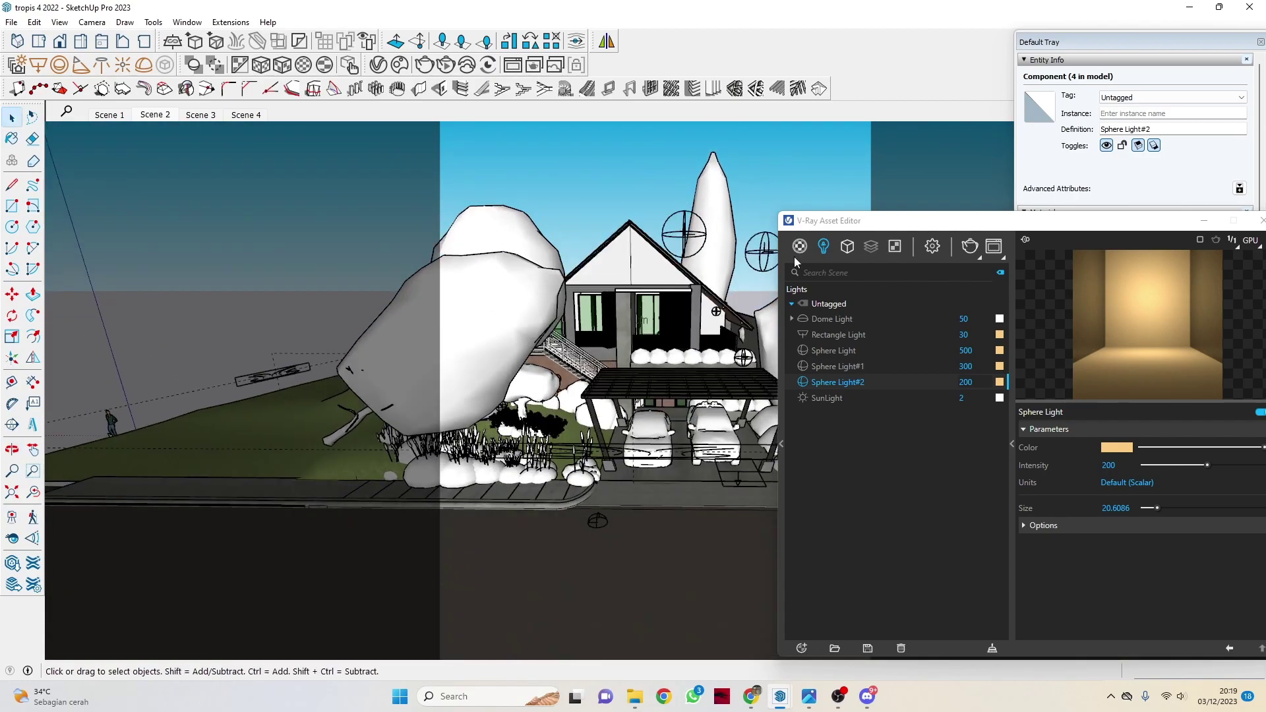
Revisit the Dome Light's HDR bitmap settings and select the tall tree behind the house to show its Cosmos asset parameters
click(823, 318)
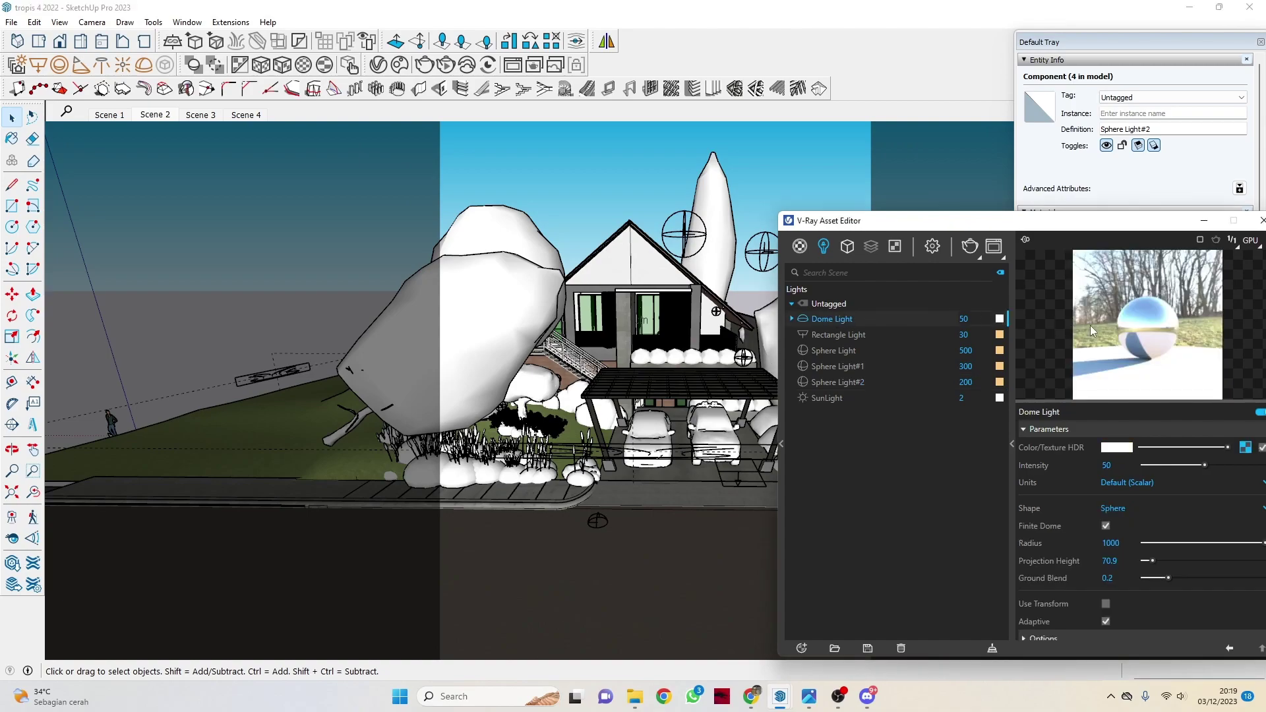
click(1244, 448)
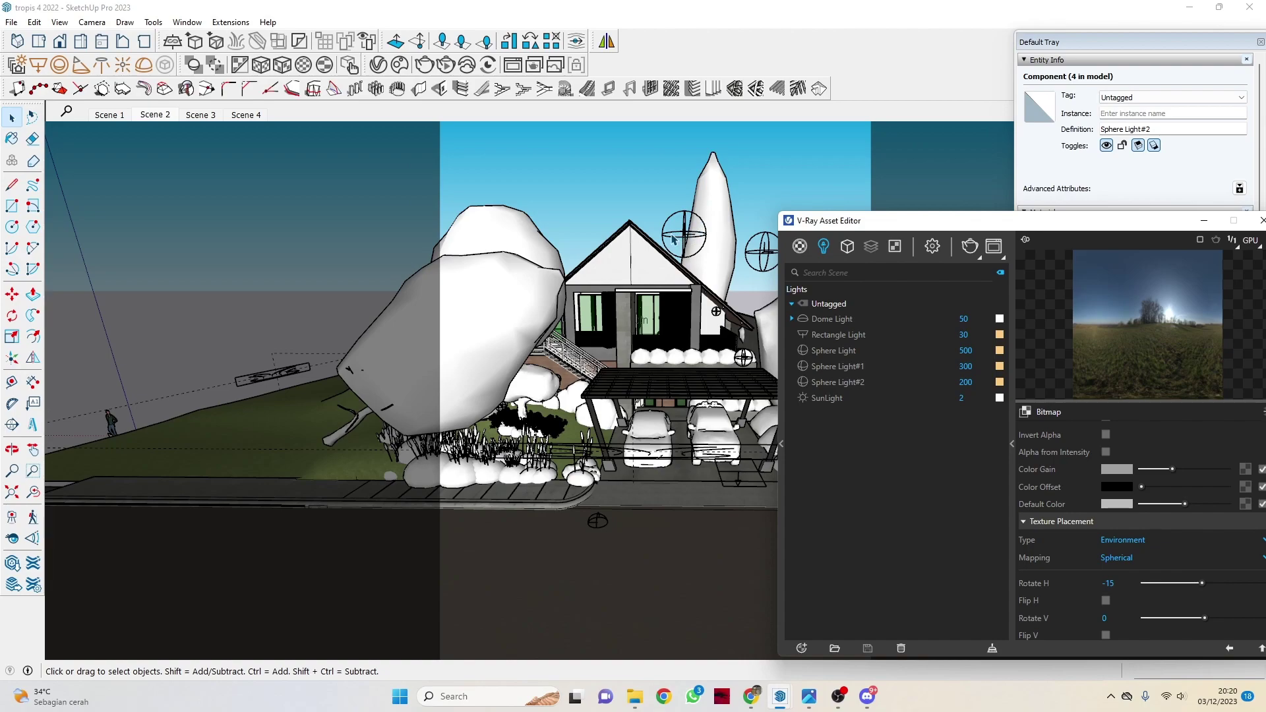
click(705, 210)
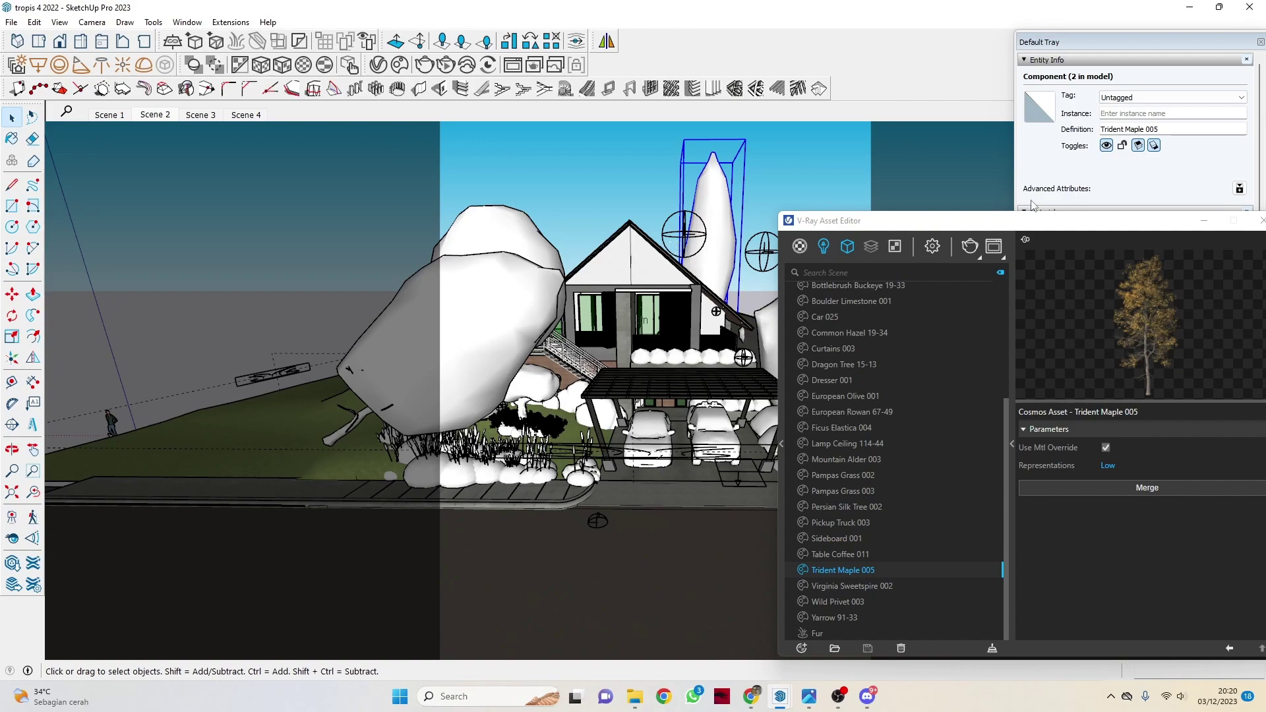
drag(1047, 227, 1041, 140)
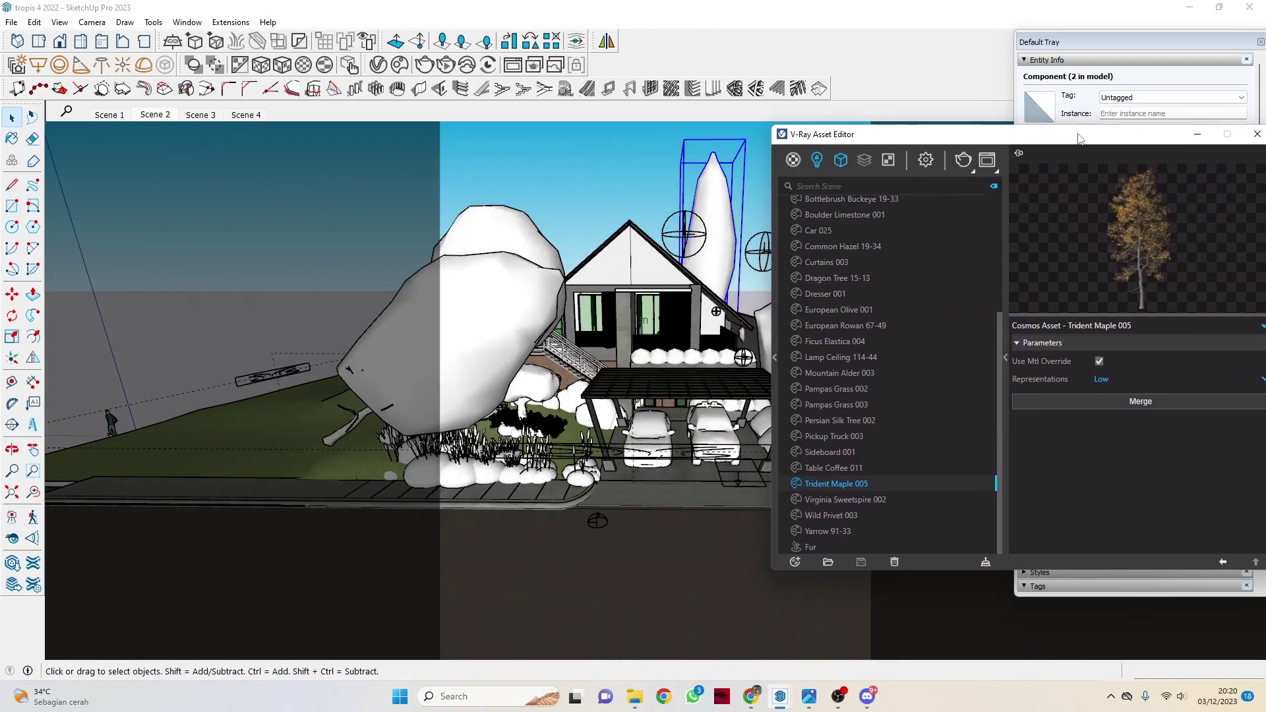
drag(1045, 145, 1113, 138)
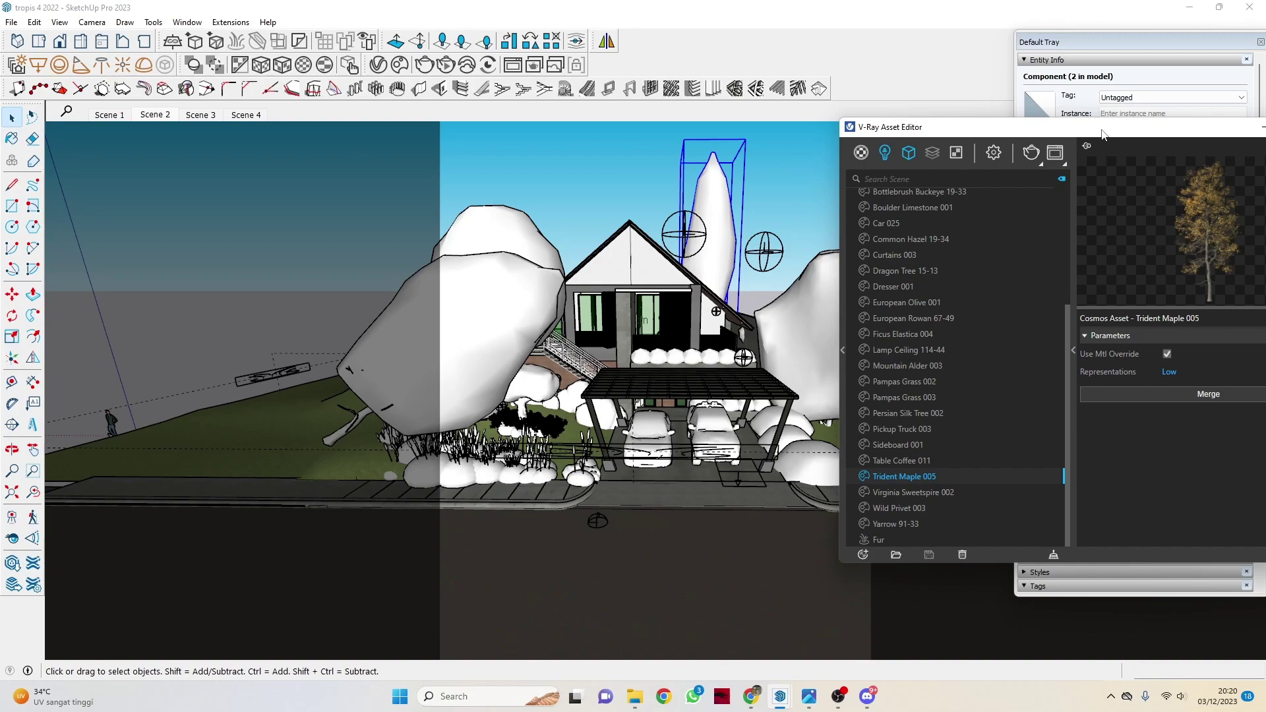
Select each of the two large sphere lights above the roof and examine their placement and parameters
click(774, 233)
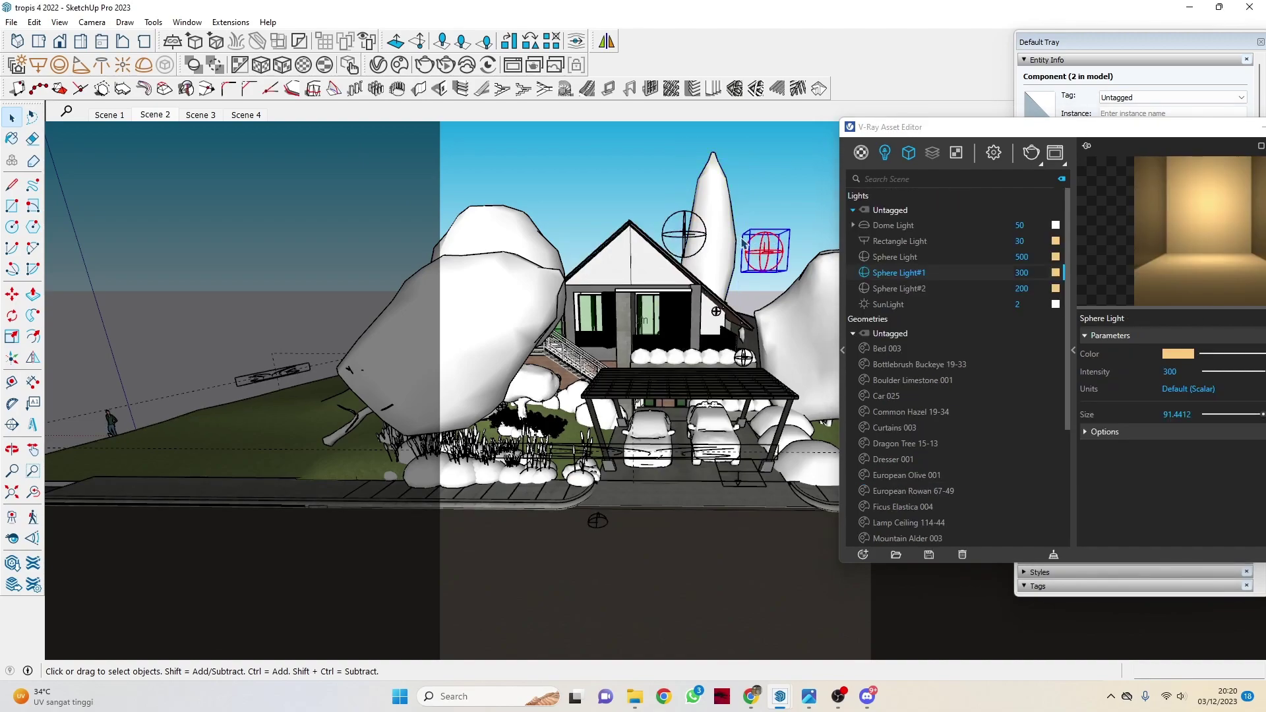
click(688, 233)
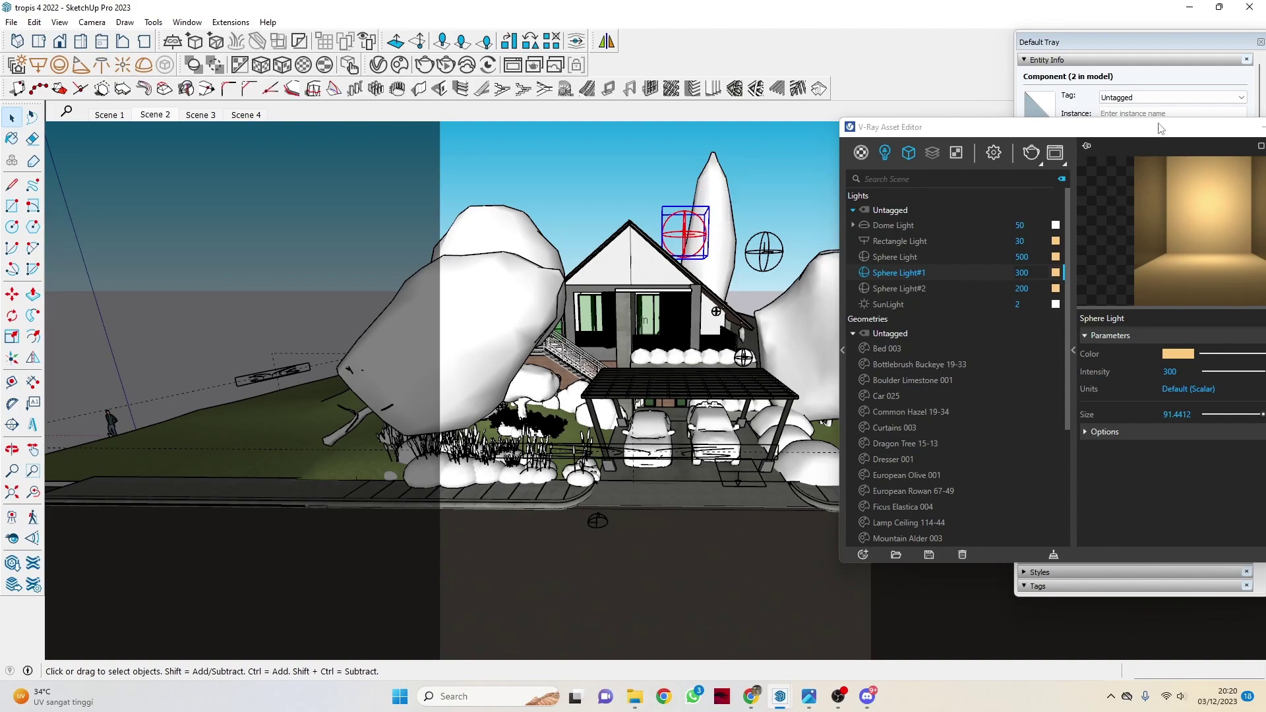
drag(1146, 130, 1124, 123)
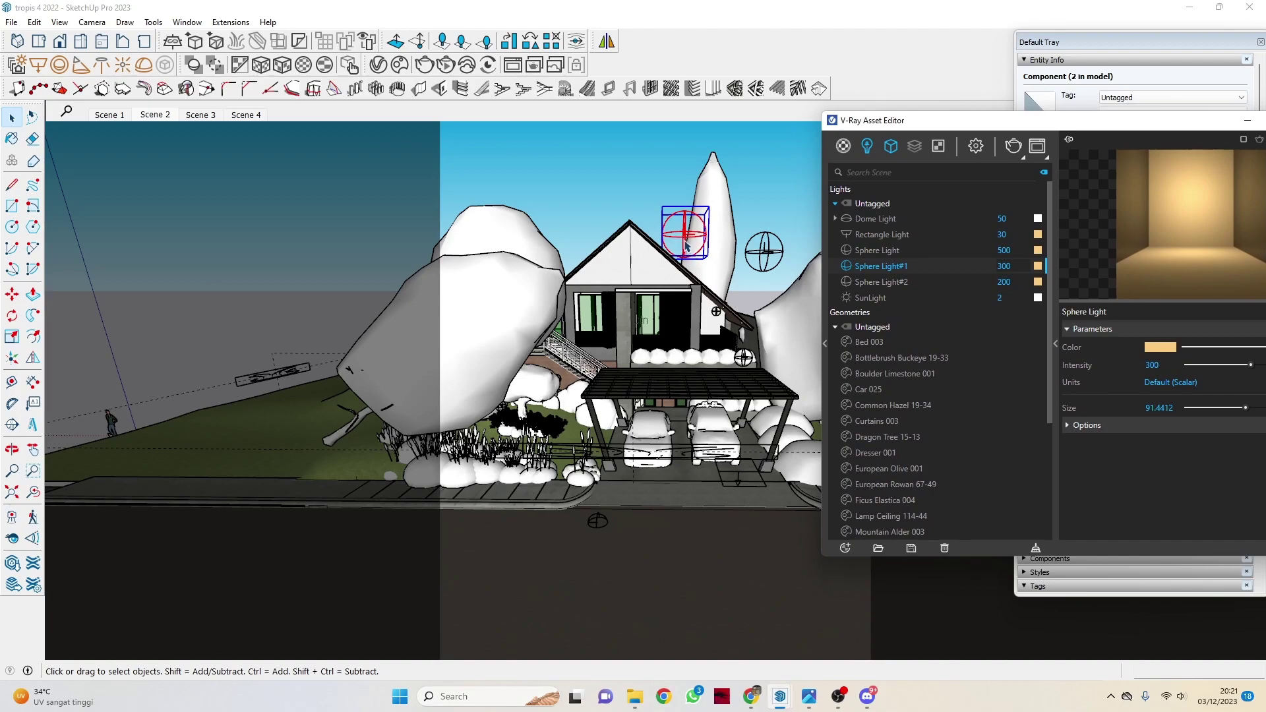
middle_drag(684, 240, 778, 270)
click(777, 269)
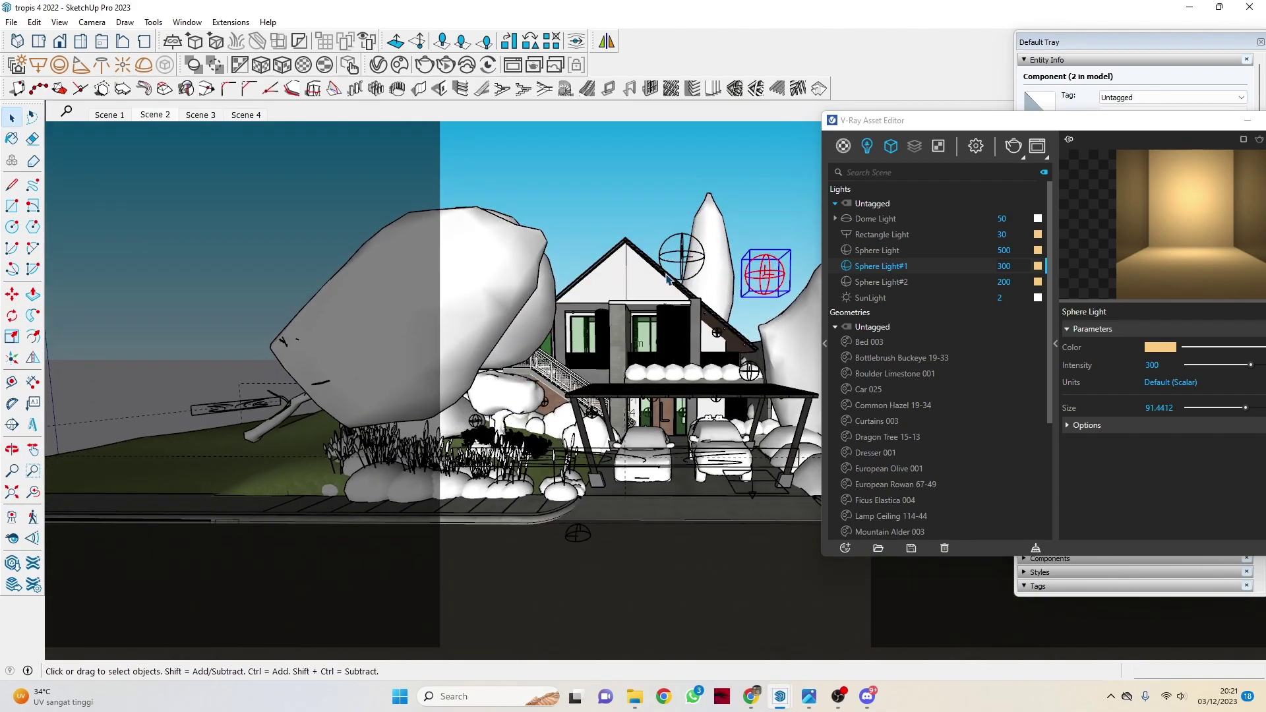
Inspect the facade and its surrounding lights up close and from afar, and display the Dome Light's parameters
scroll(663, 377, up, 3)
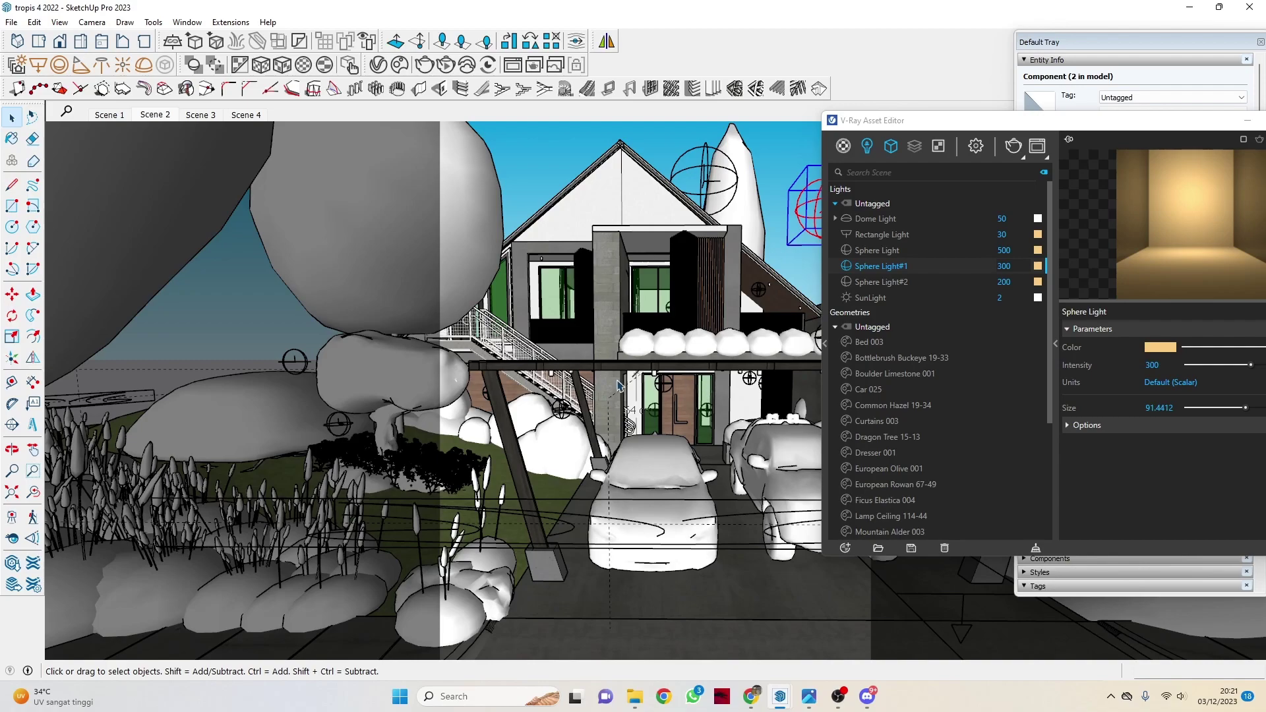
scroll(618, 414, down, 2)
scroll(583, 401, down, 2)
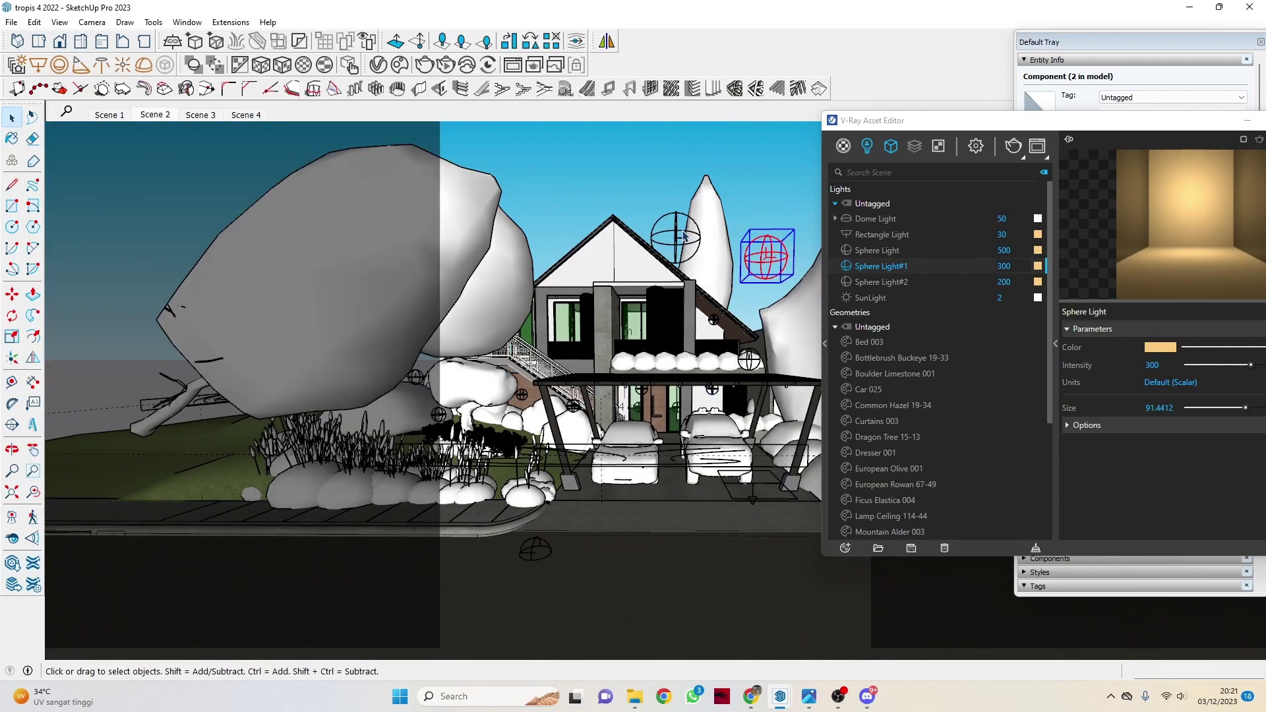
scroll(469, 385, down, 2)
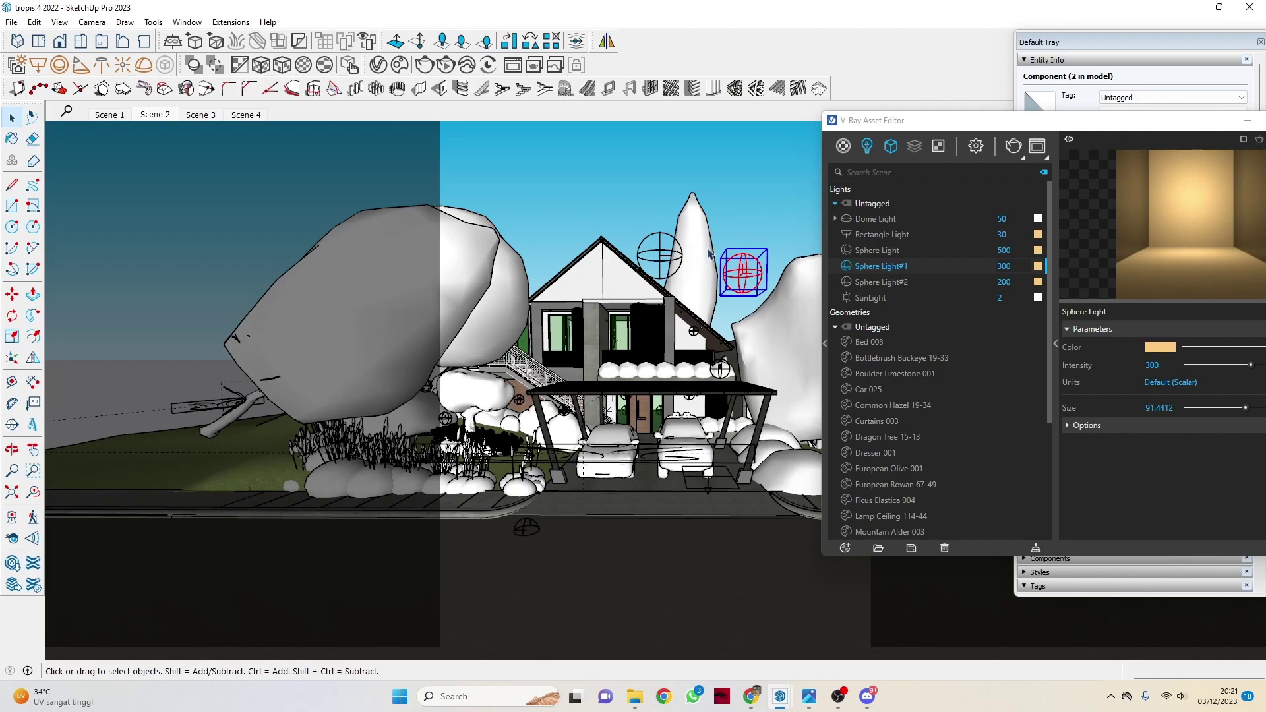
click(908, 219)
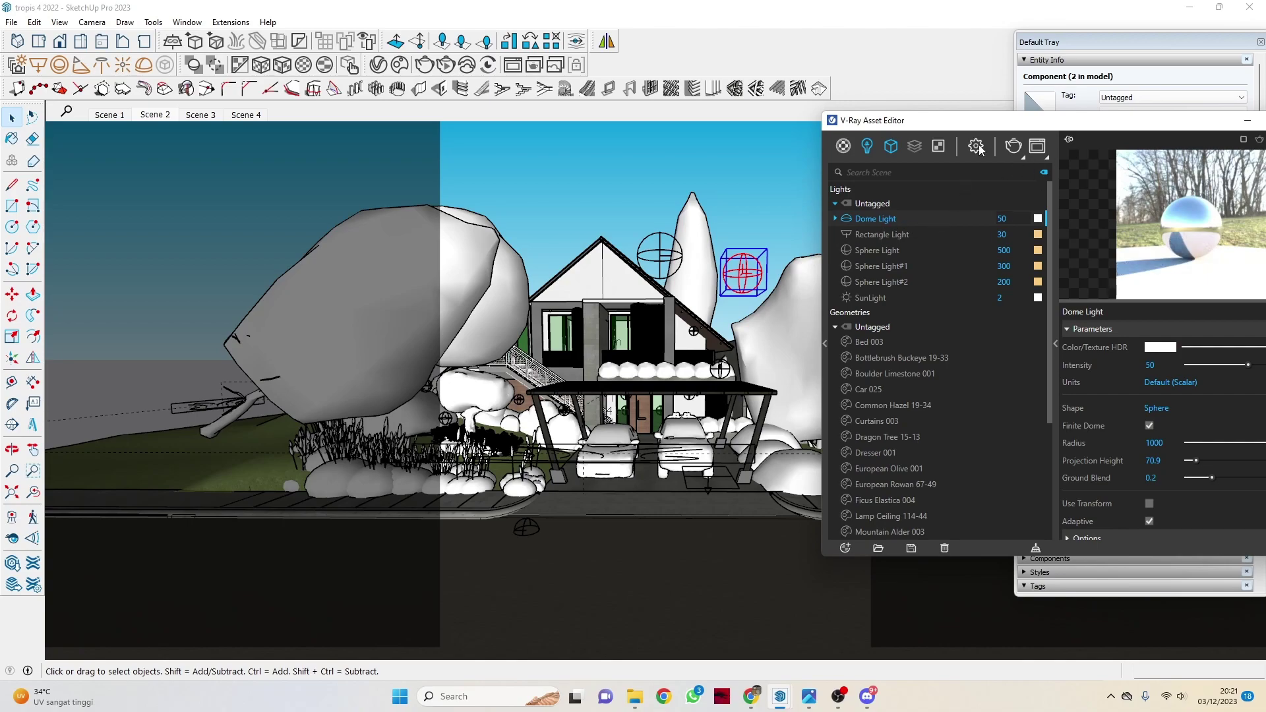
Show the V-Ray render settings and expand Render Output to review the image size and aspect ratio
drag(981, 147, 671, 162)
click(672, 160)
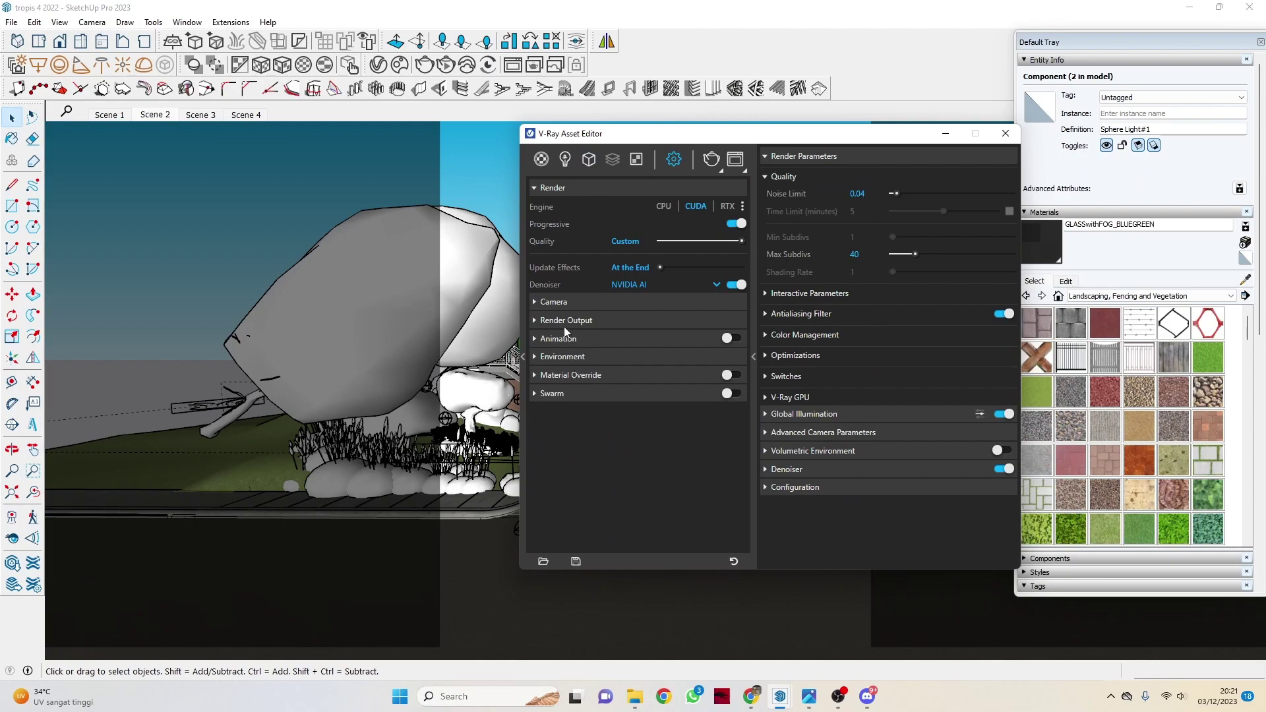
click(563, 326)
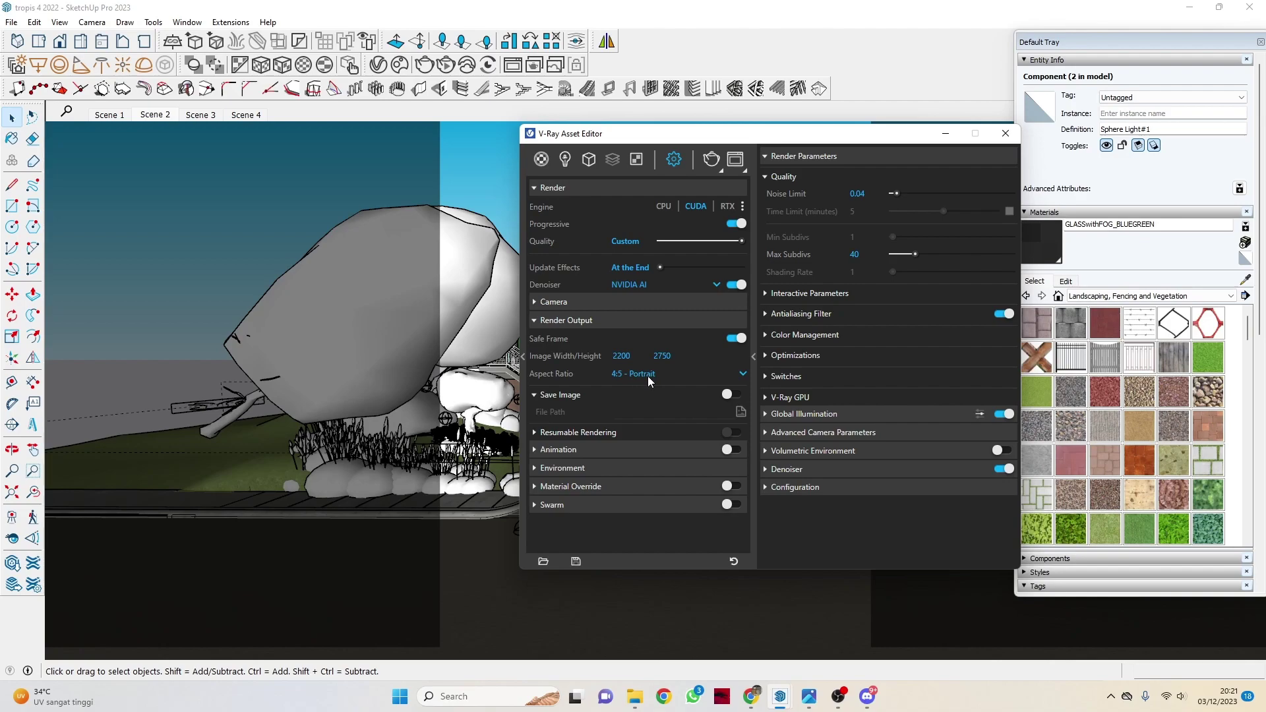
click(633, 359)
Expand the Global Illumination and Denoiser sections to review the Light Cache values and denoiser engine
click(773, 415)
click(866, 488)
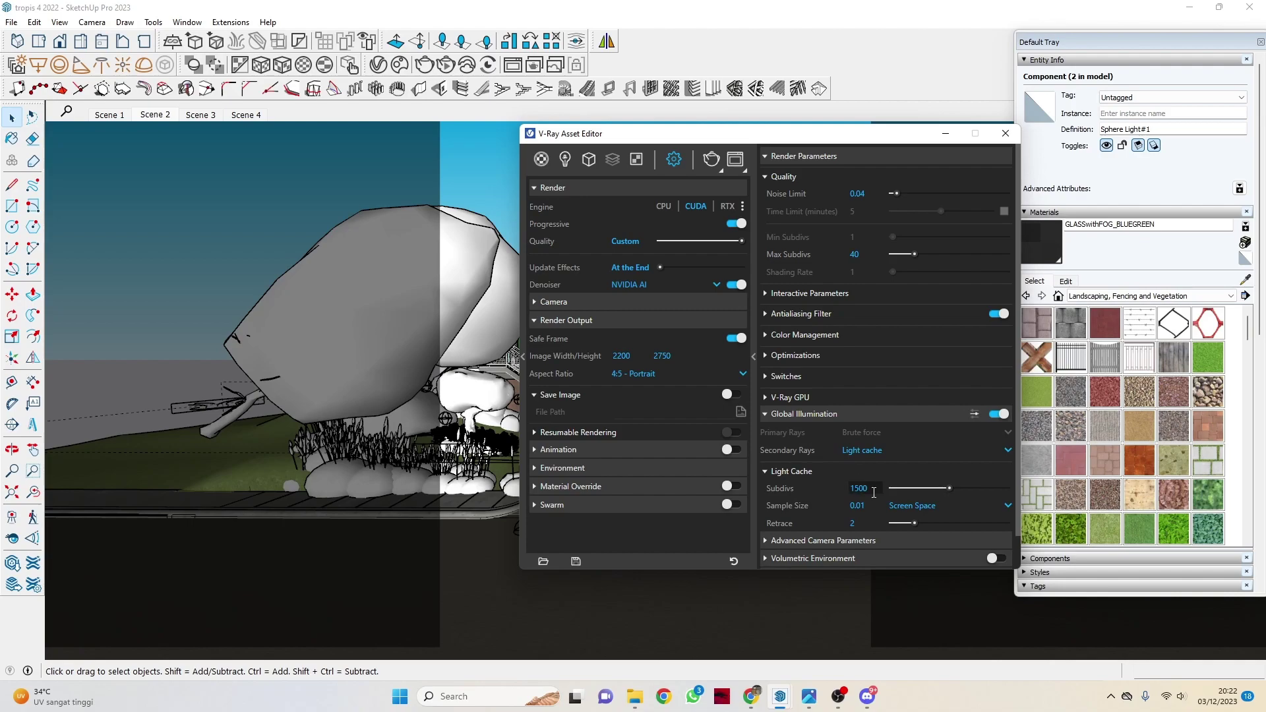
scroll(863, 485, down, 1)
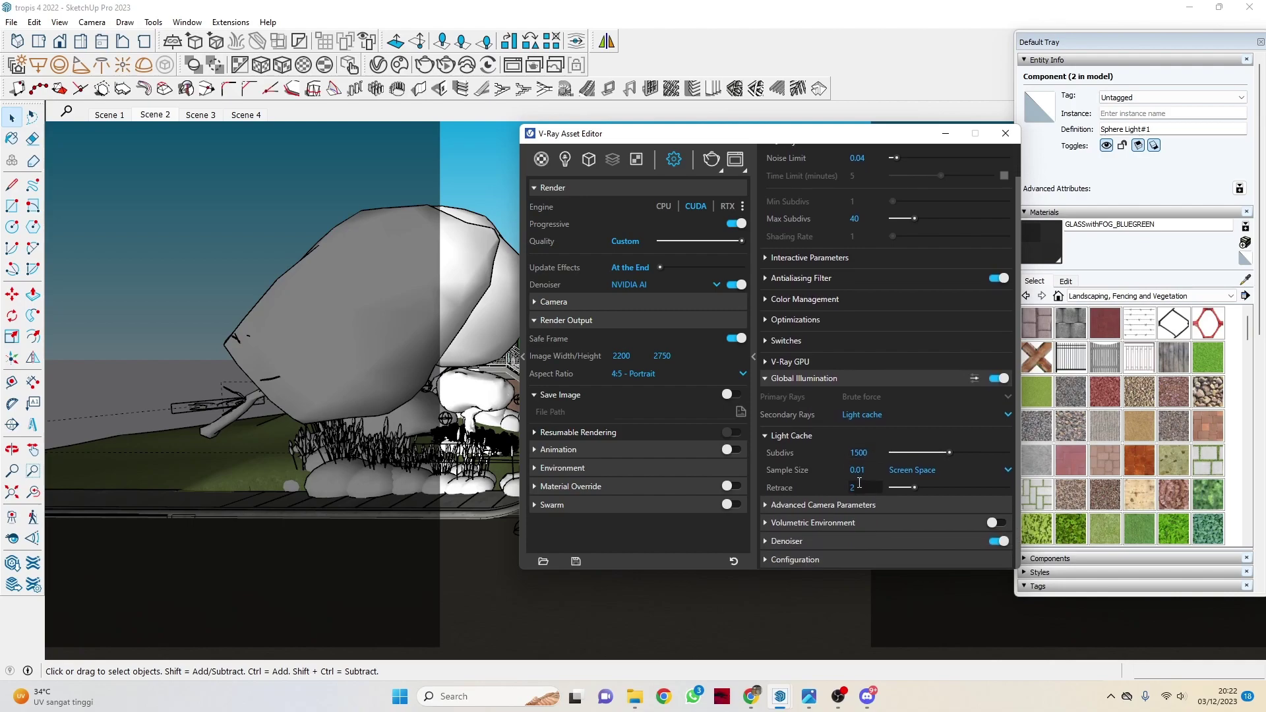
click(825, 535)
scroll(891, 524, down, 1)
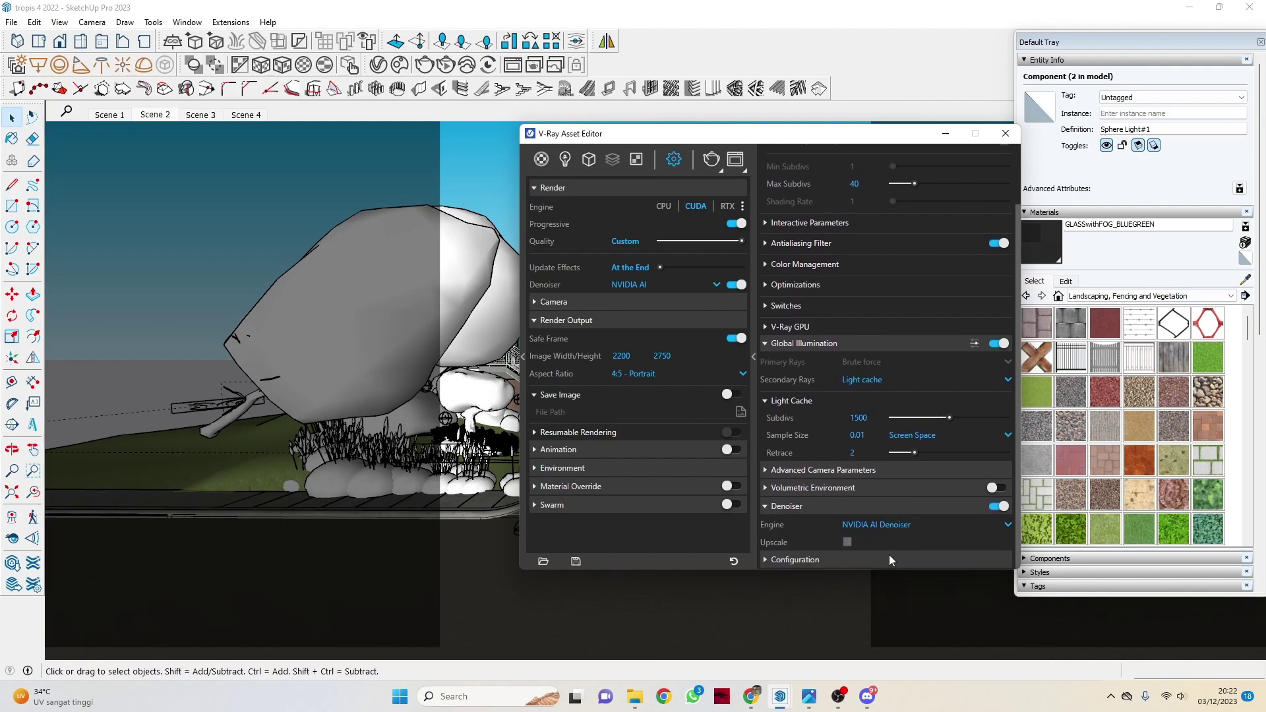
Minimize the Asset Editor, restore the Scene 2 view and switch to Photos to view the finished render tropis 4.1.jpg
click(946, 133)
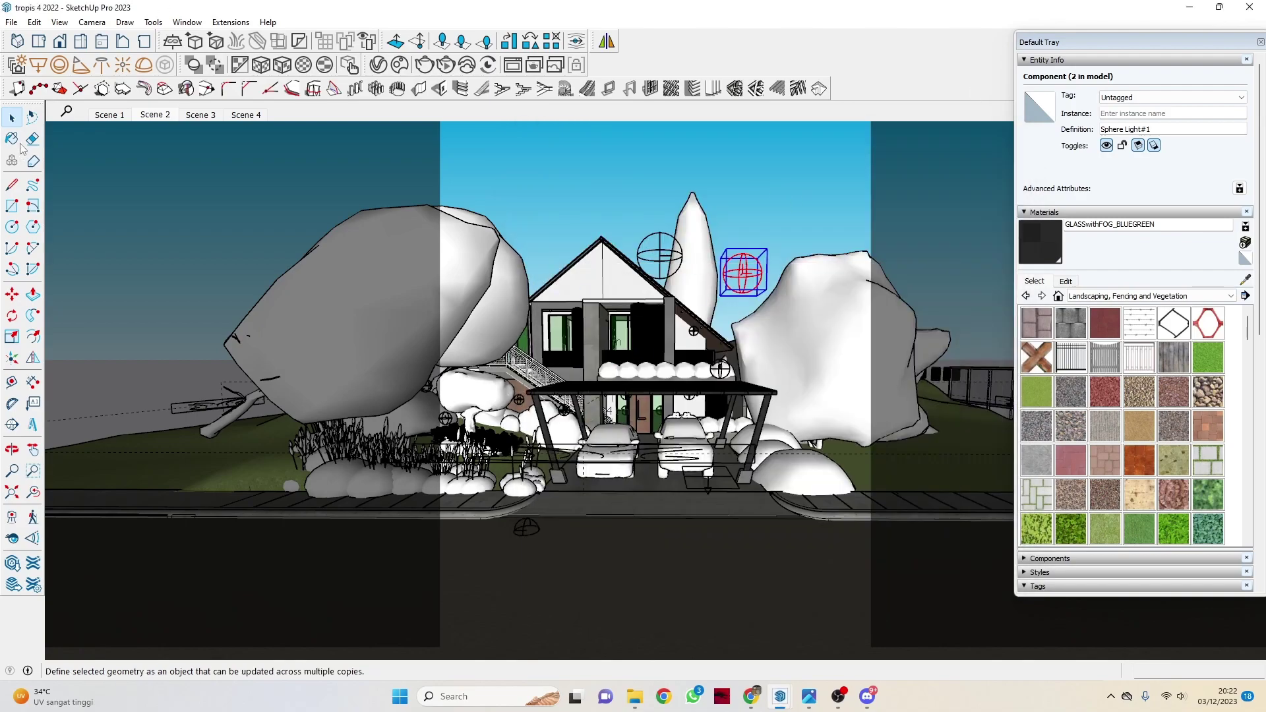
click(146, 116)
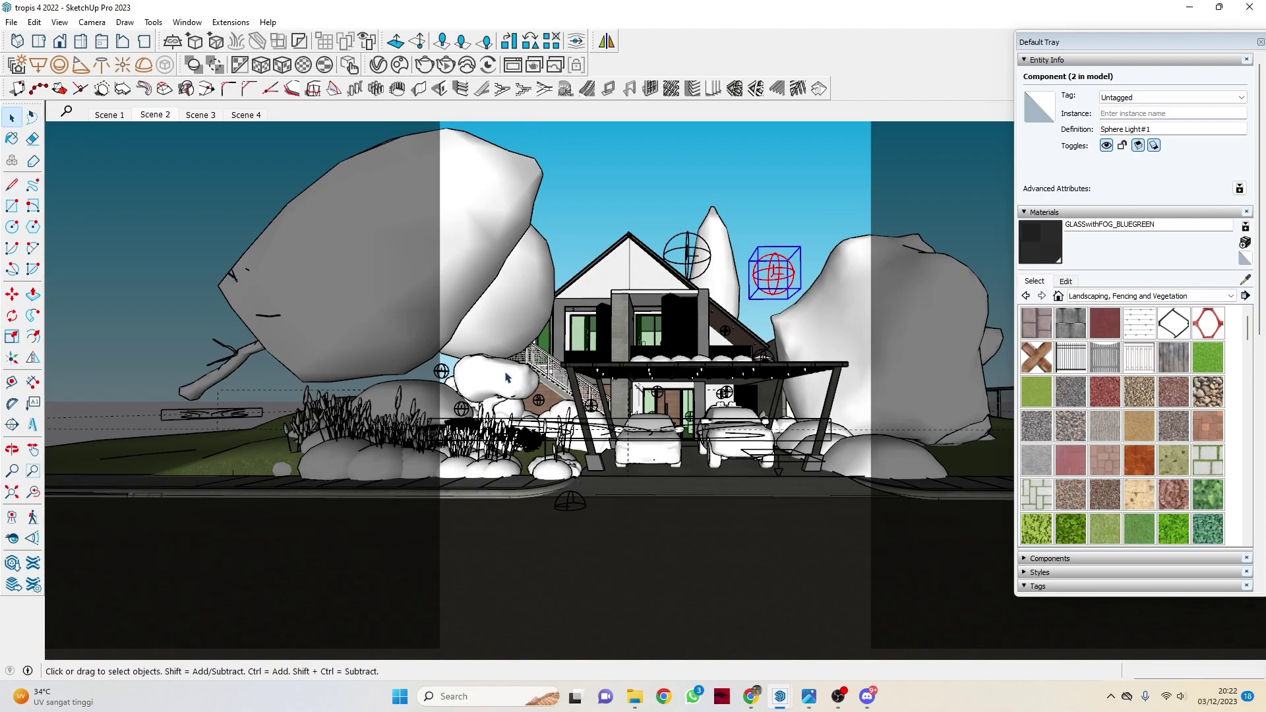
click(809, 698)
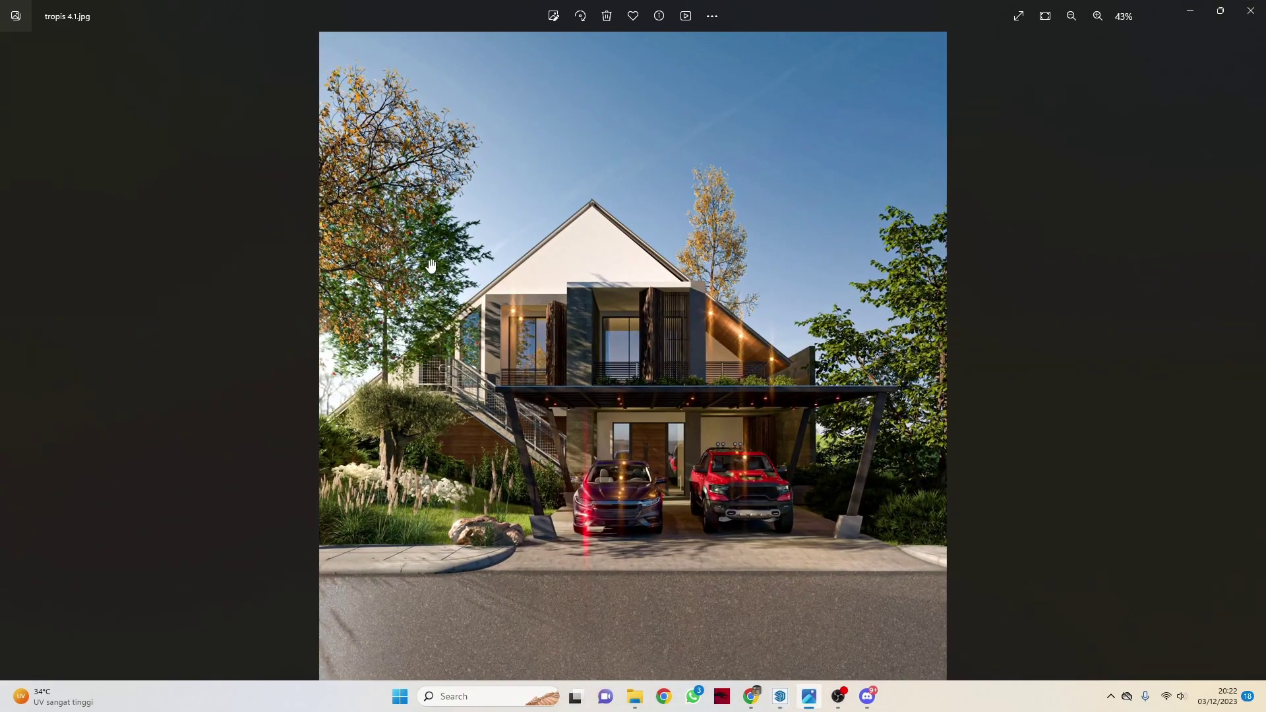
Examine the finished render's facade, front garden and lit upper floor up close and from afar
scroll(430, 265, up, 3)
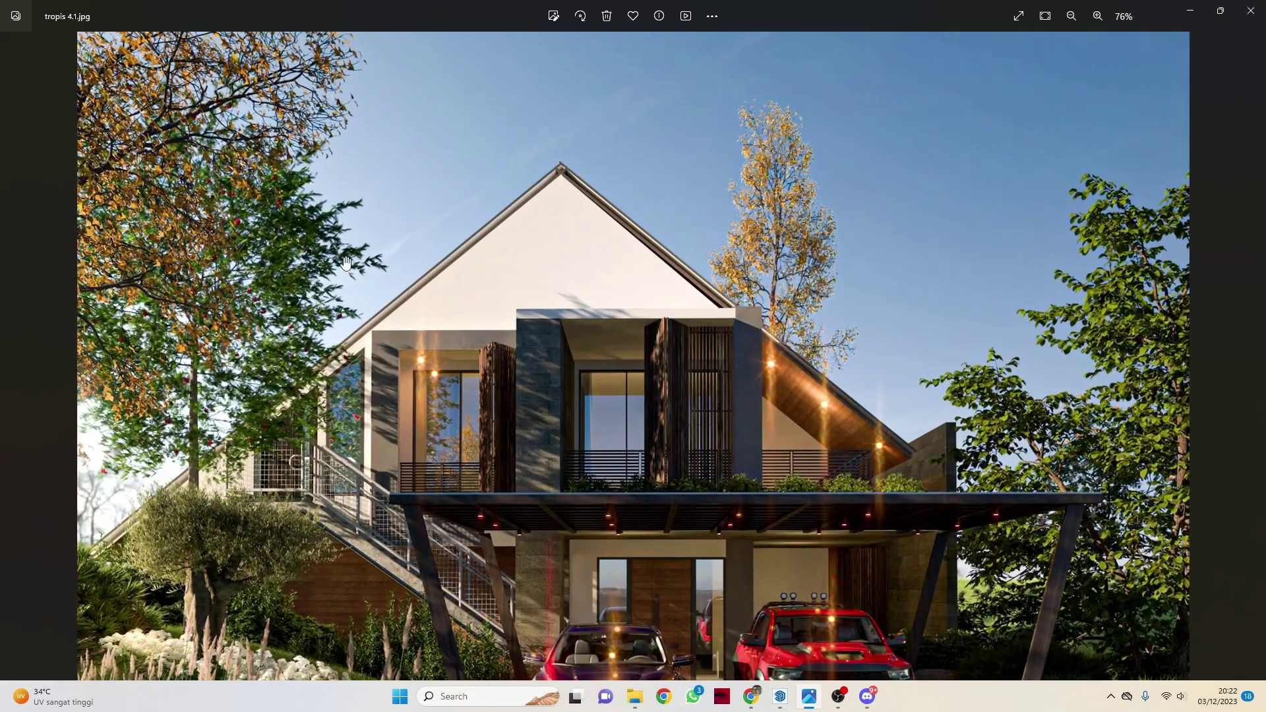
drag(281, 285, 271, 241)
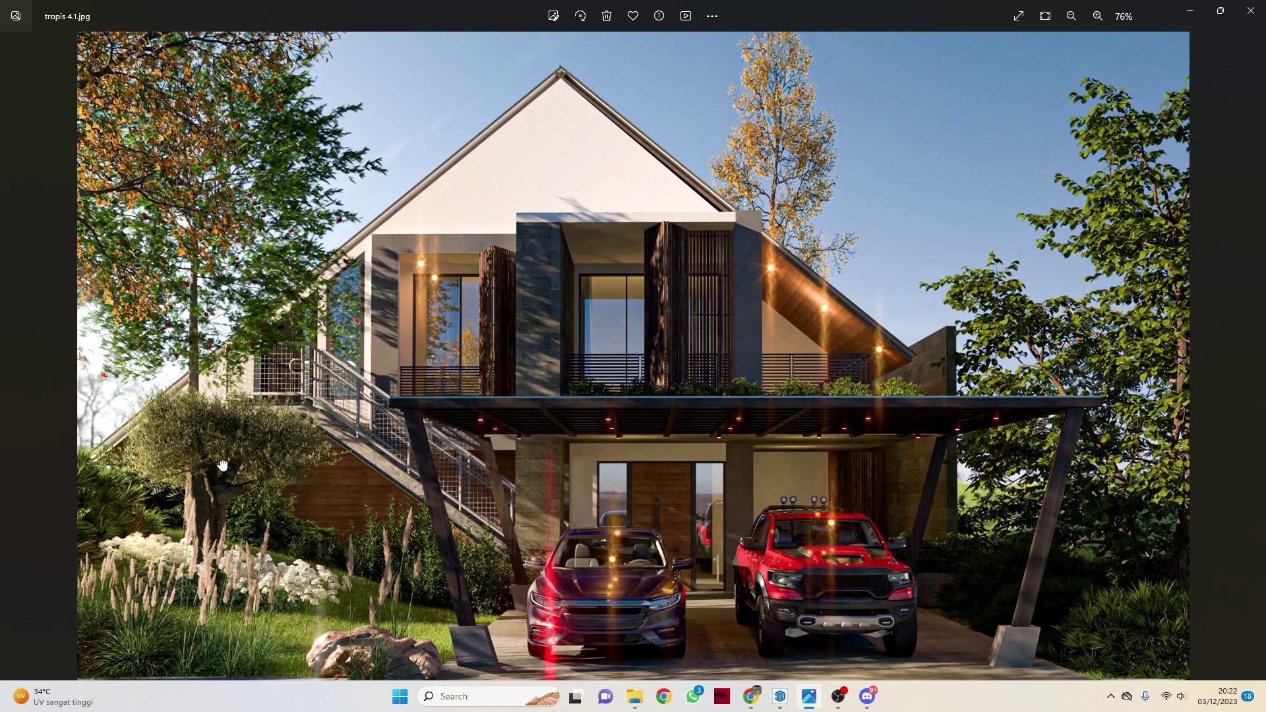
drag(221, 465, 220, 435)
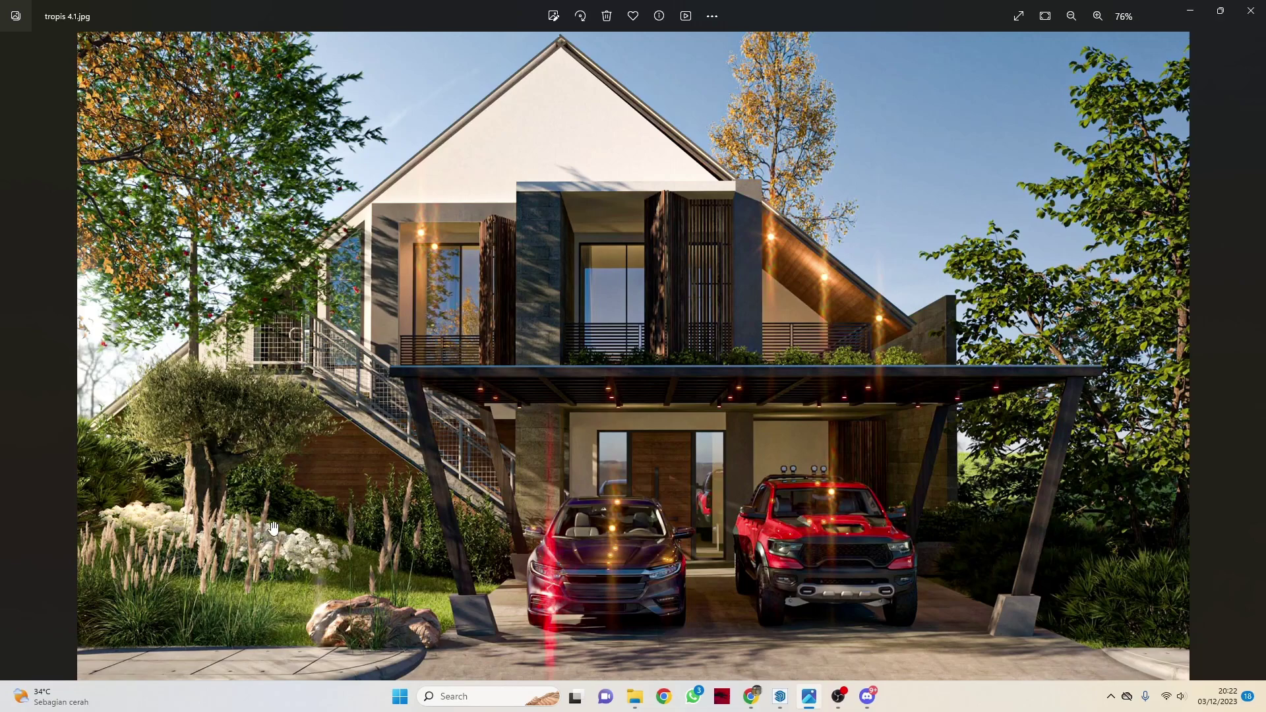
scroll(589, 306, down, 2)
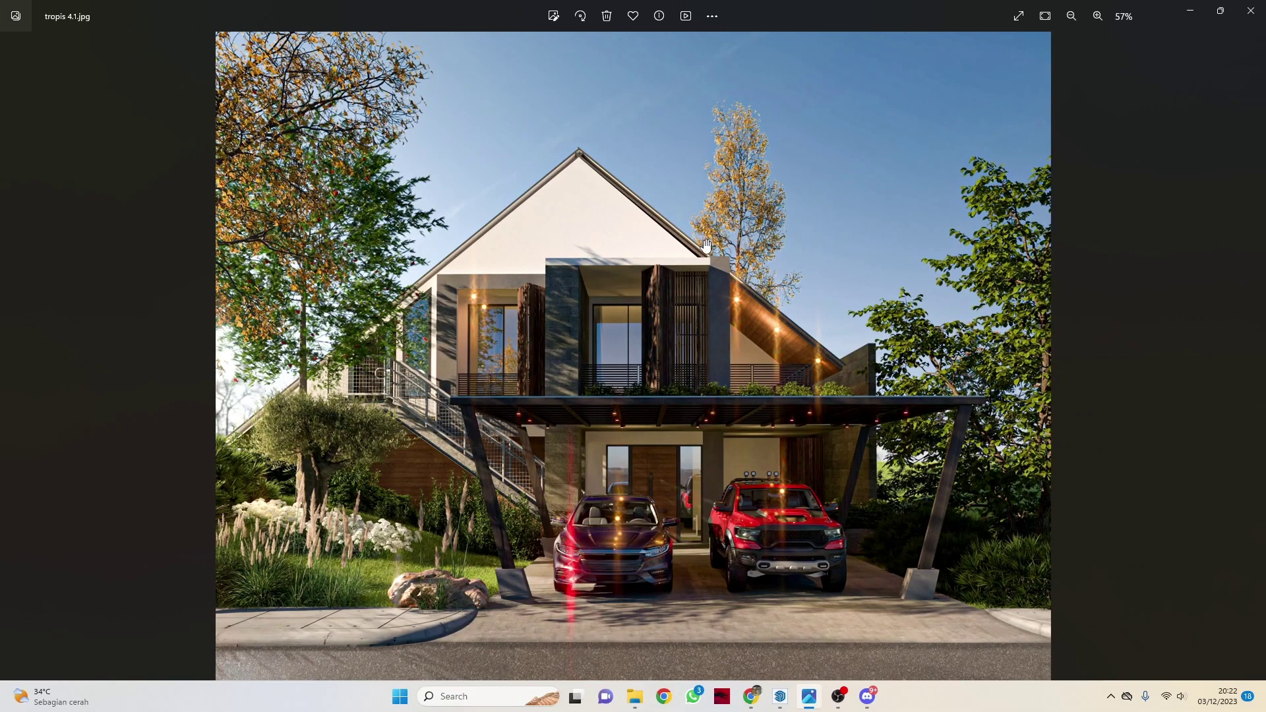
scroll(706, 206, up, 3)
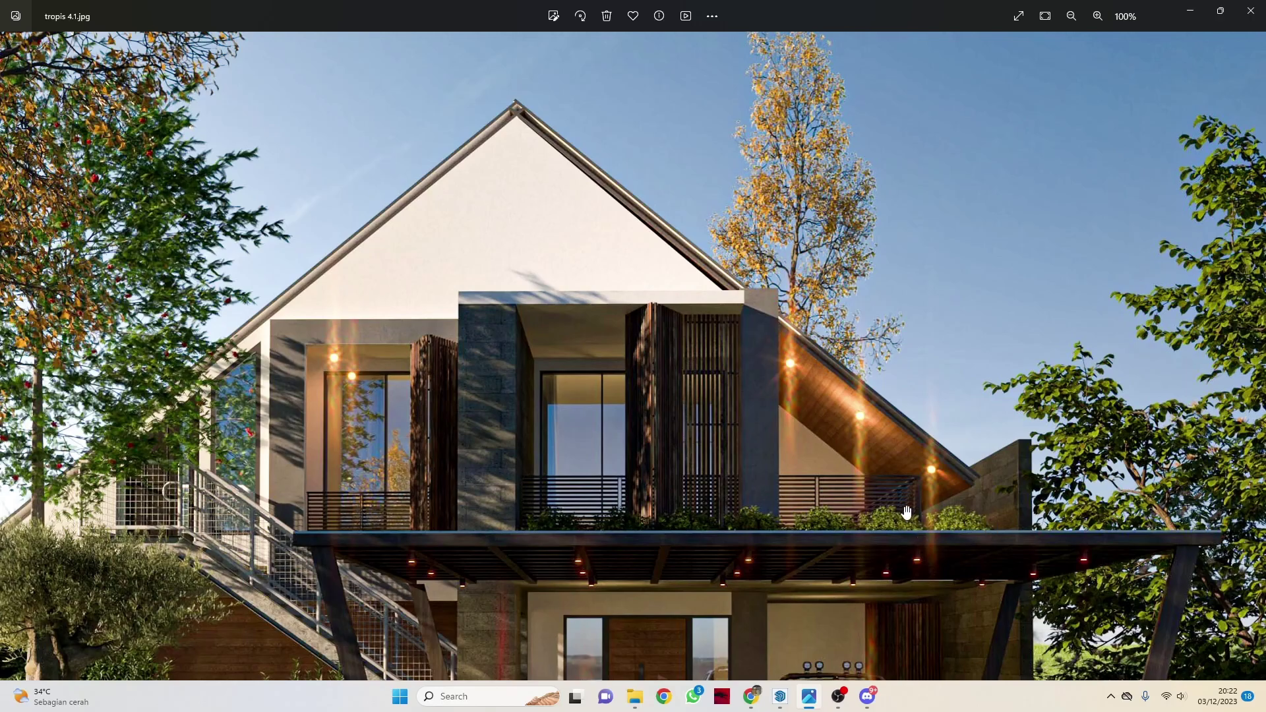
scroll(621, 457, down, 5)
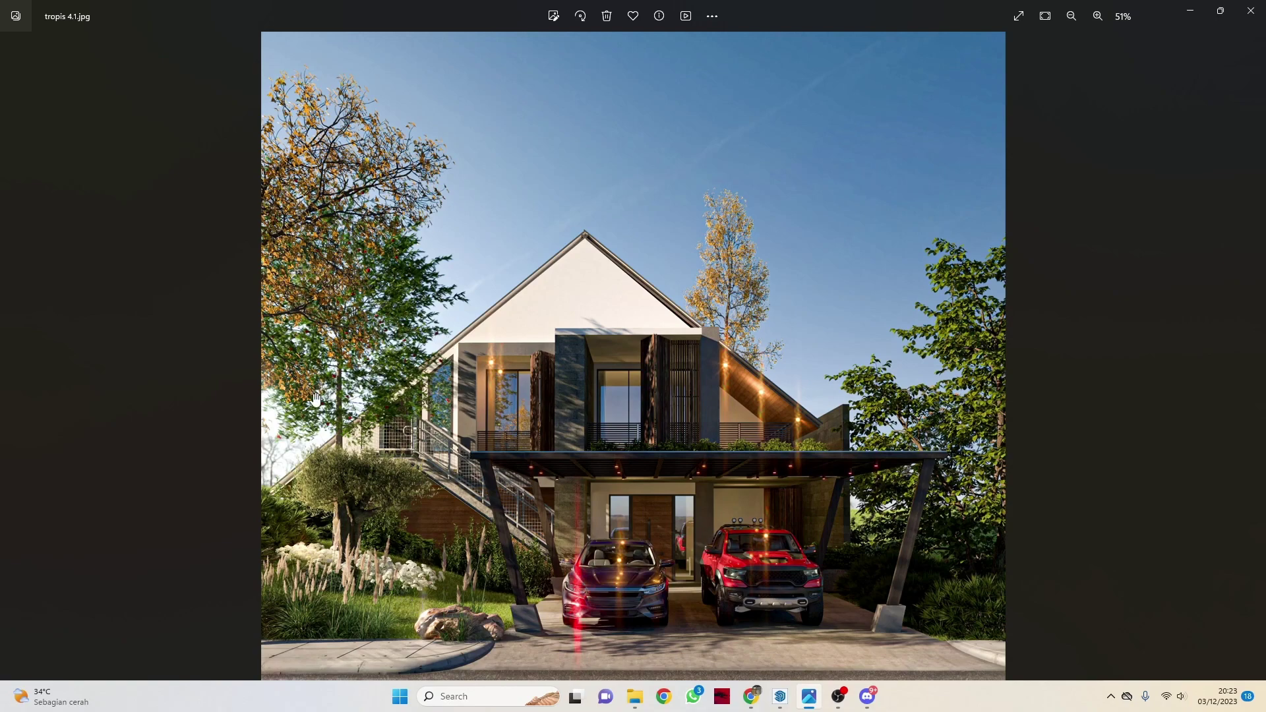
scroll(278, 463, down, 3)
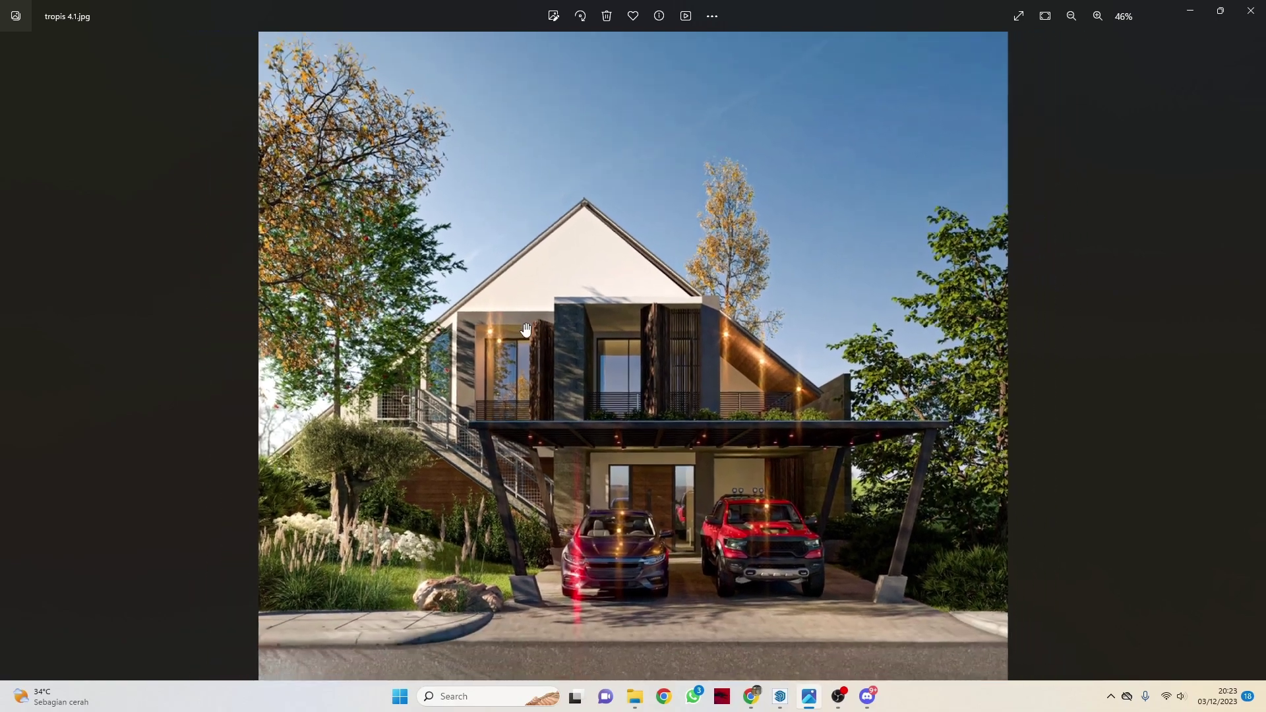
Examine the render's road, driveway, parked cars and entrance up close, ending with the whole image in view
scroll(647, 528, up, 3)
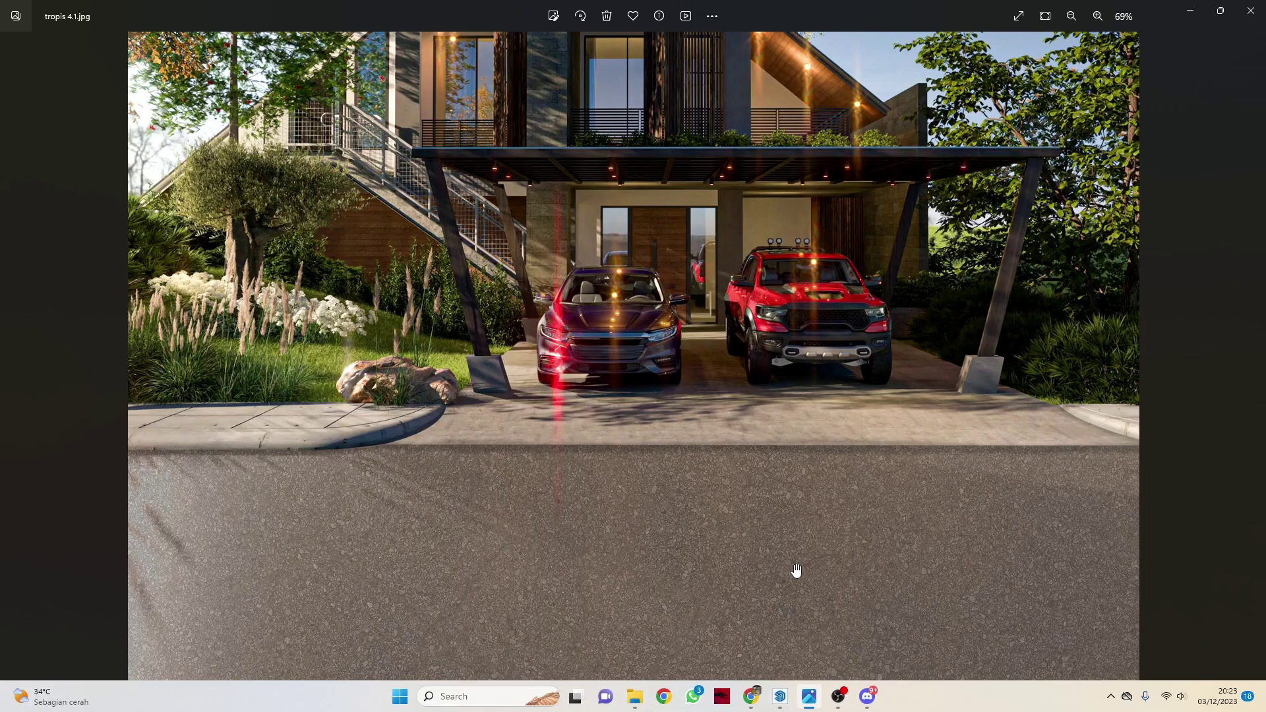
scroll(797, 520, down, 3)
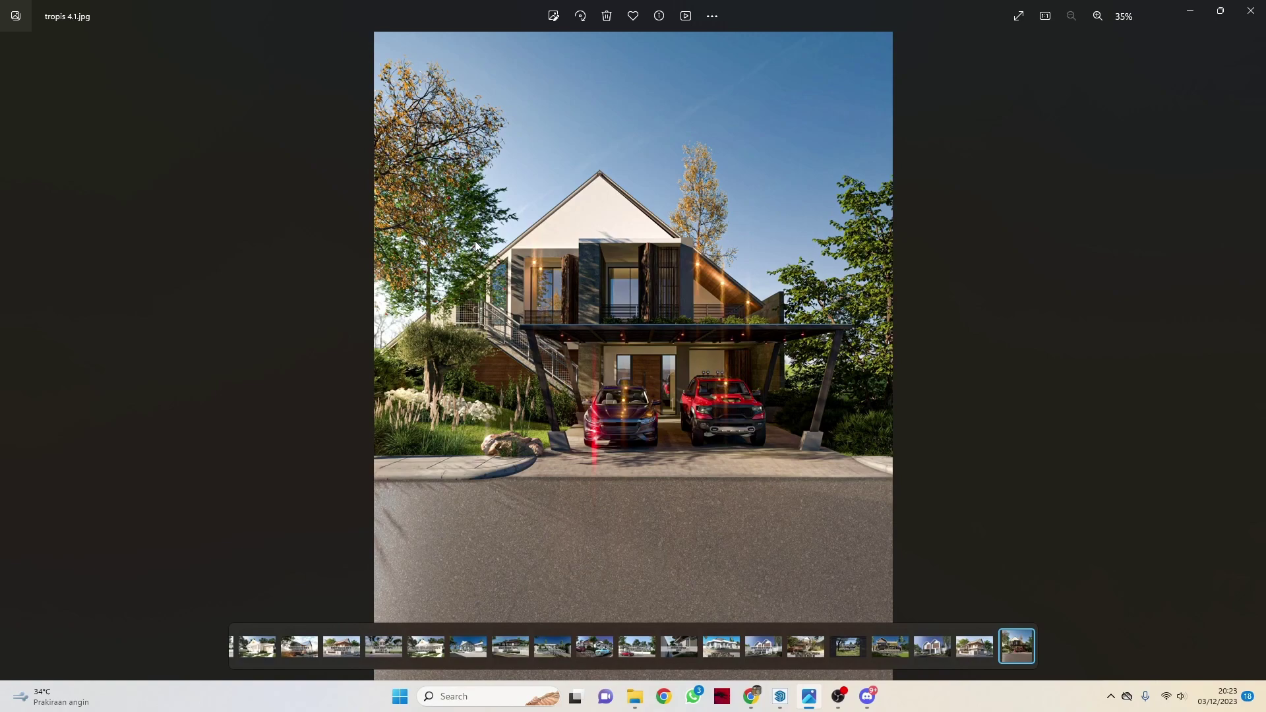
scroll(562, 366, up, 3)
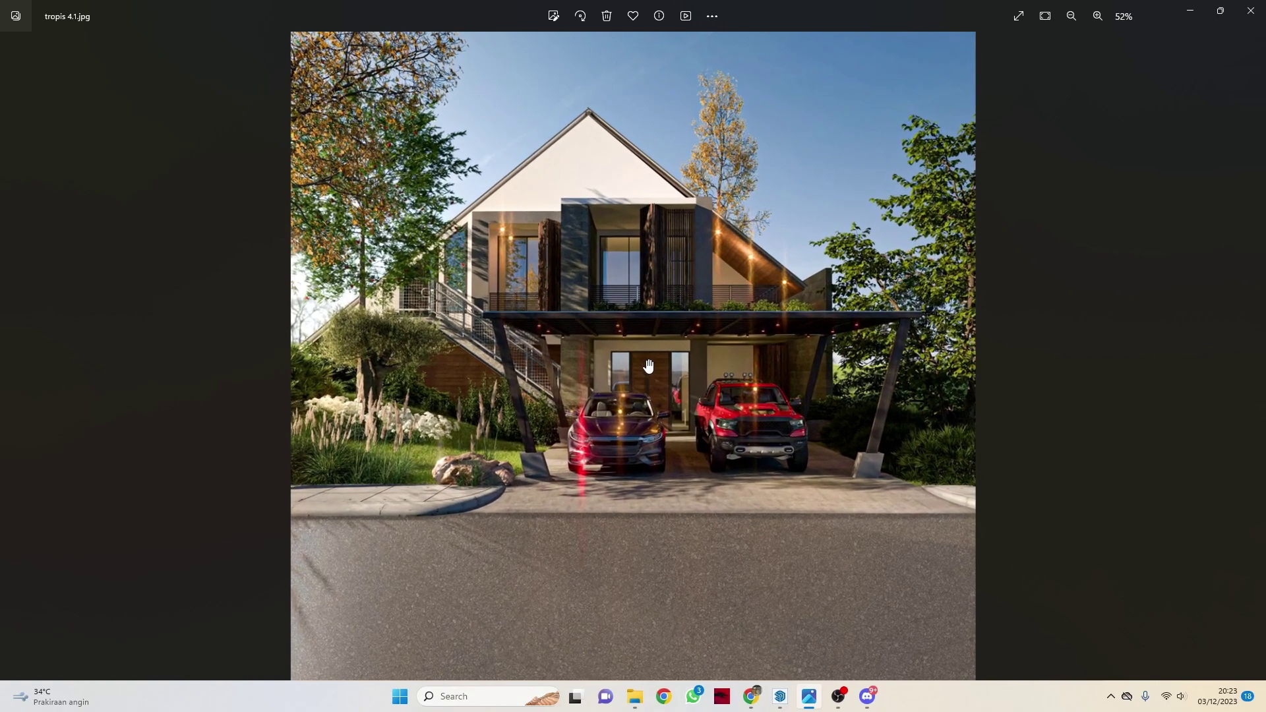
scroll(630, 377, up, 1)
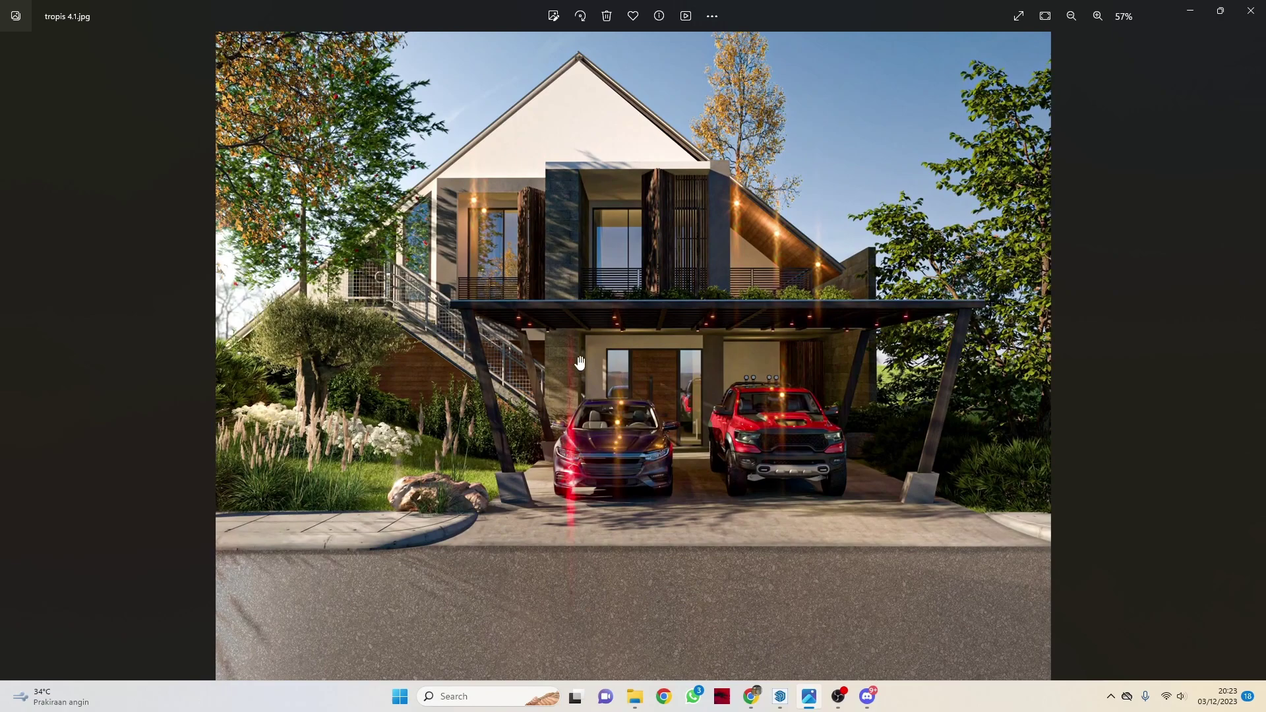
scroll(577, 301, up, 1)
drag(567, 302, 542, 468)
scroll(542, 469, down, 5)
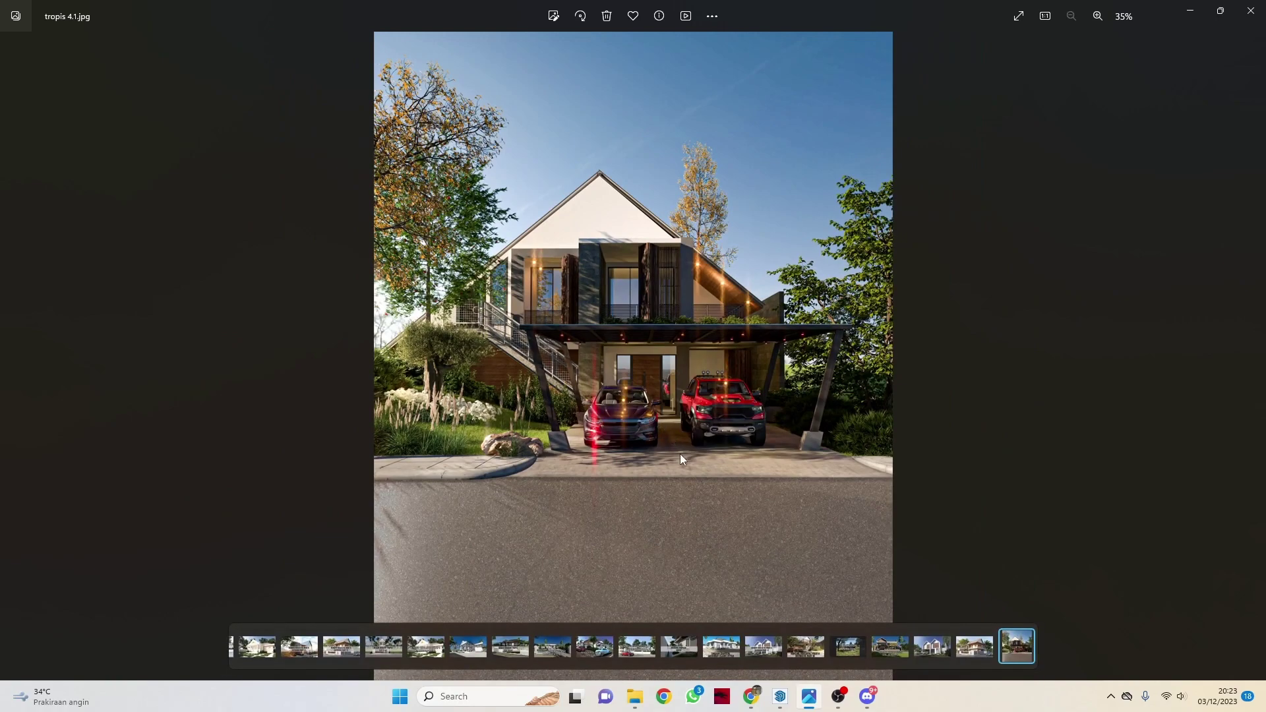
click(838, 699)
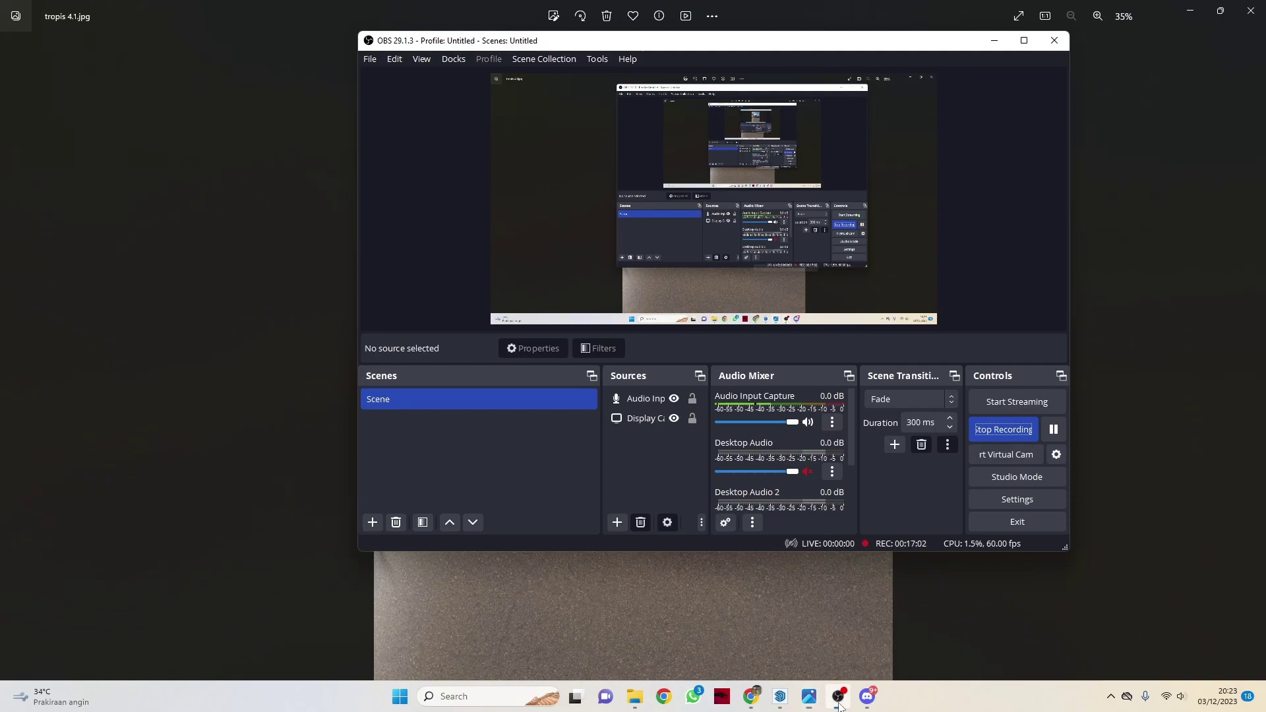